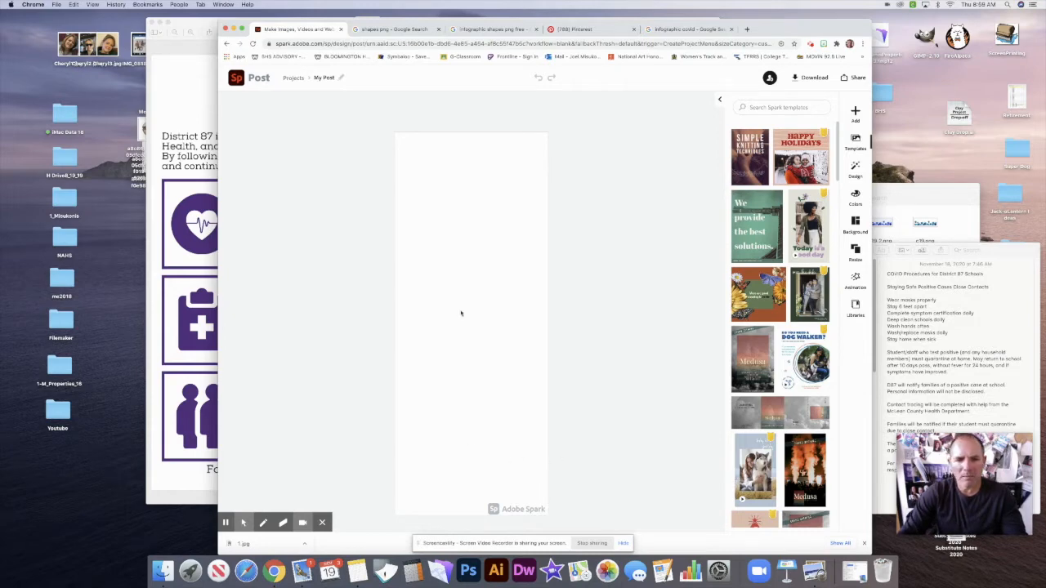
Apply a five-panel background layout with unequal colored blocks and give it a thin border with thin cell gaps
click(854, 223)
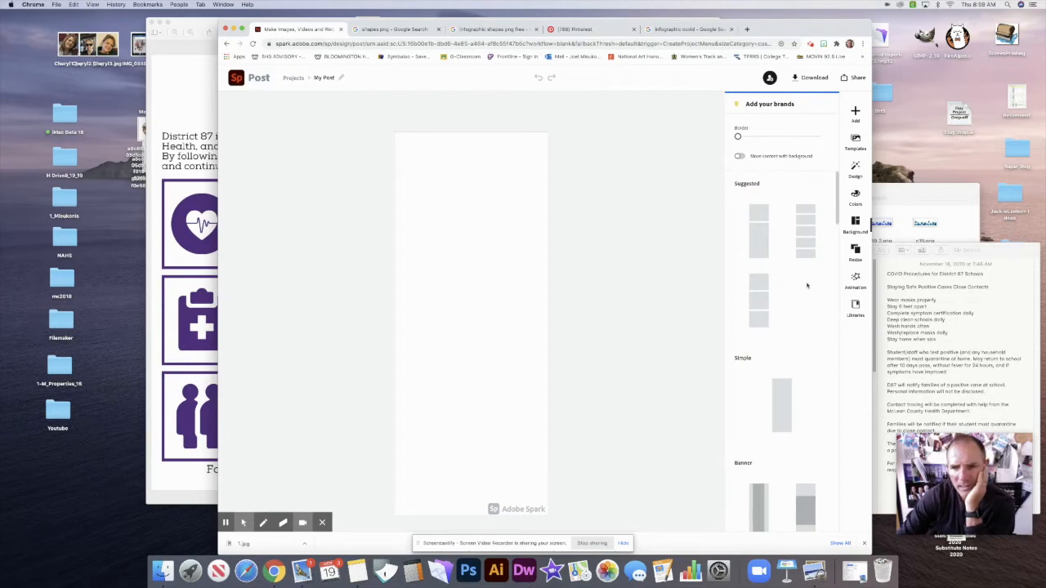
drag(835, 215, 835, 380)
click(767, 323)
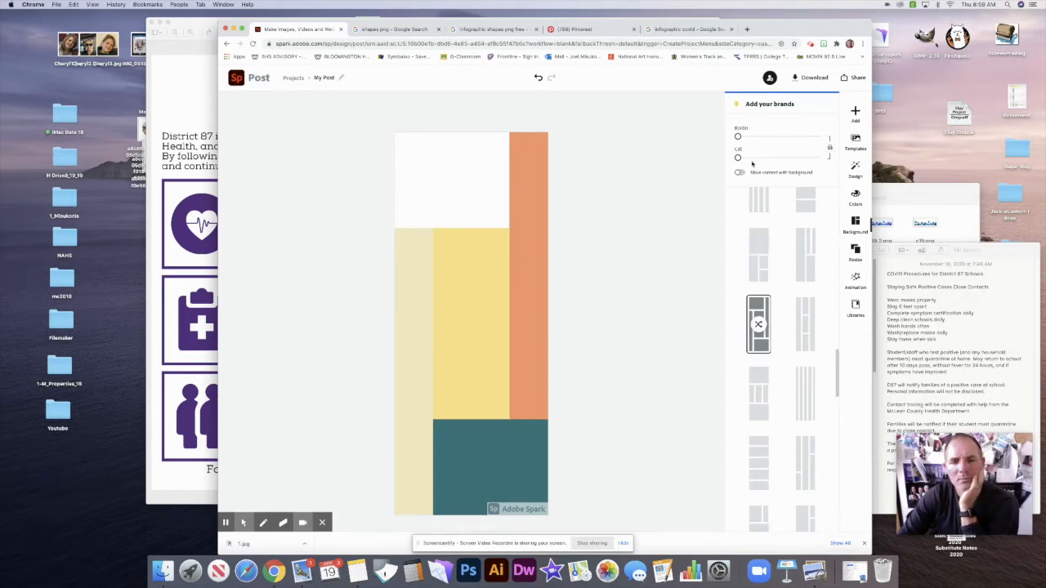
click(741, 173)
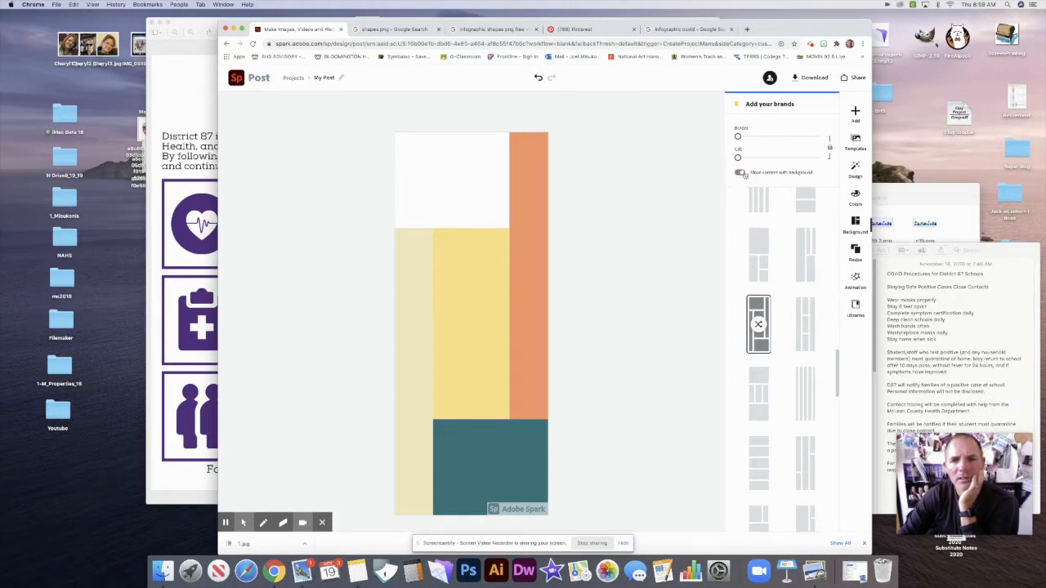
mouse_move(738, 158)
mouse_down()
mouse_move(748, 159)
mouse_move(737, 155)
mouse_up()
Widen the white upper panel slightly and extend it down to about the middle of the canvas
click(481, 174)
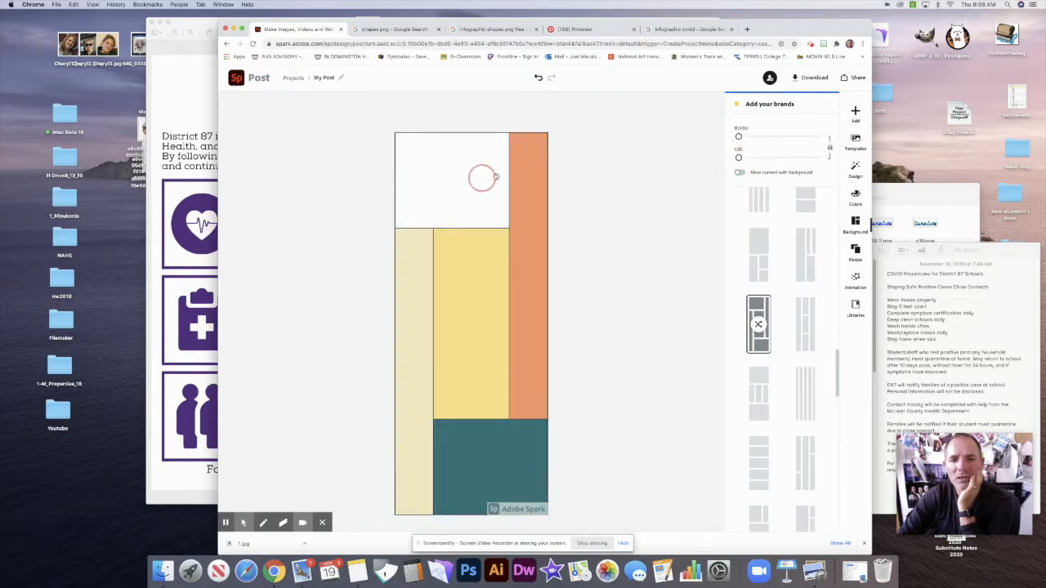
drag(510, 178, 539, 176)
drag(455, 229, 447, 317)
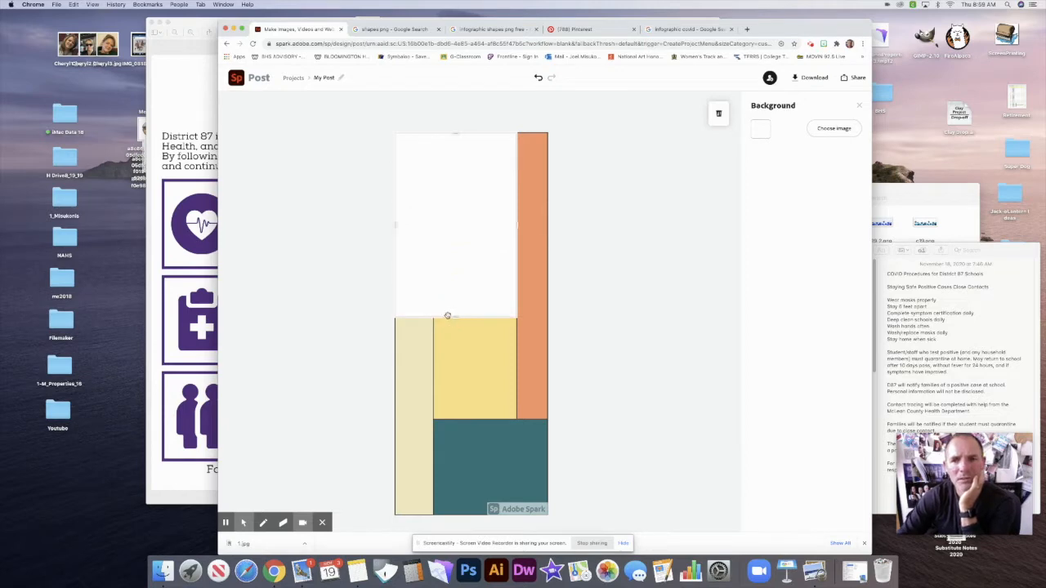
click(581, 315)
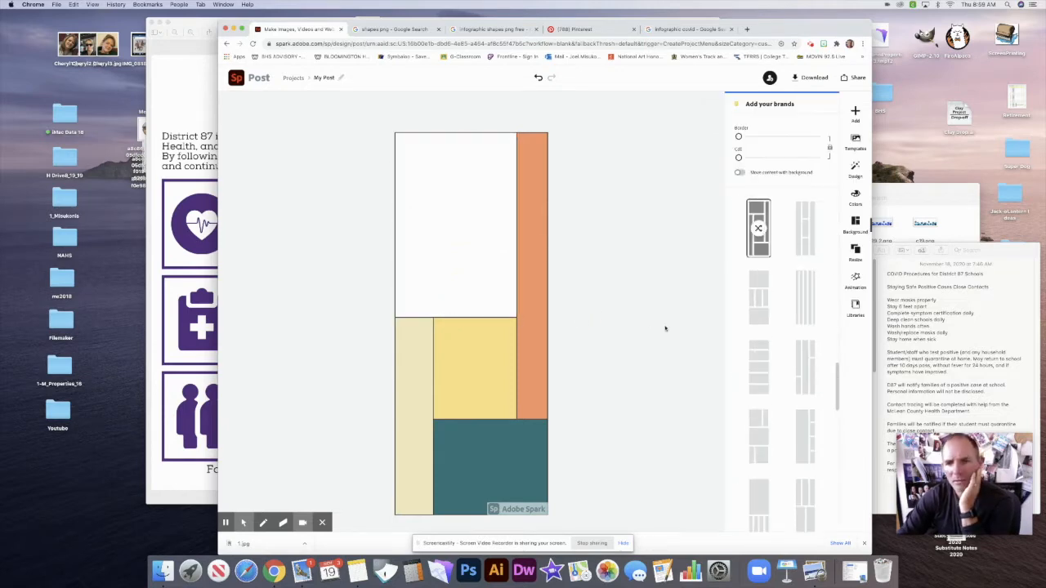
Replace the background layout with the Simple single-panel layout
drag(837, 372, 831, 202)
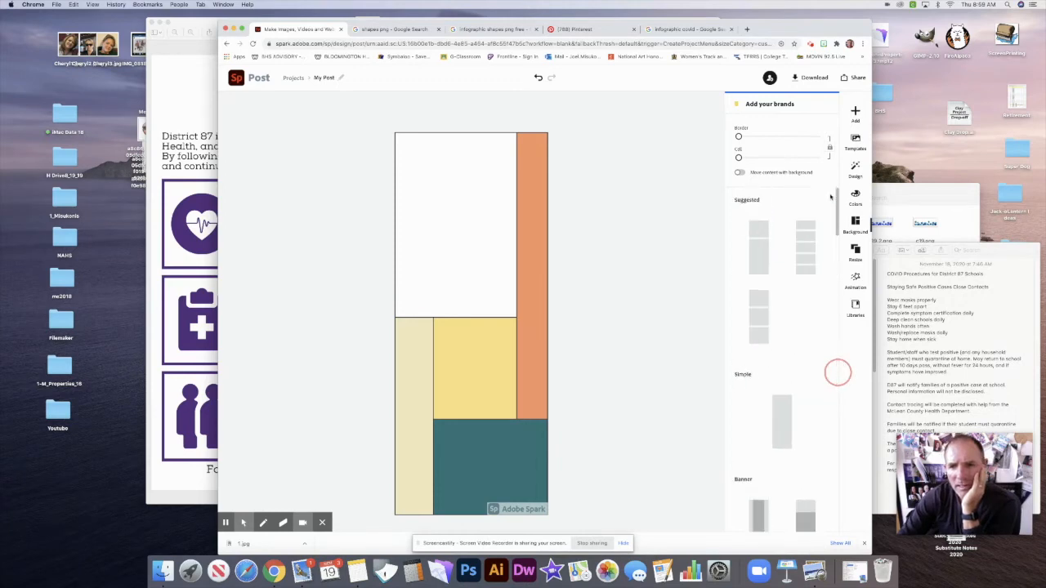
click(785, 397)
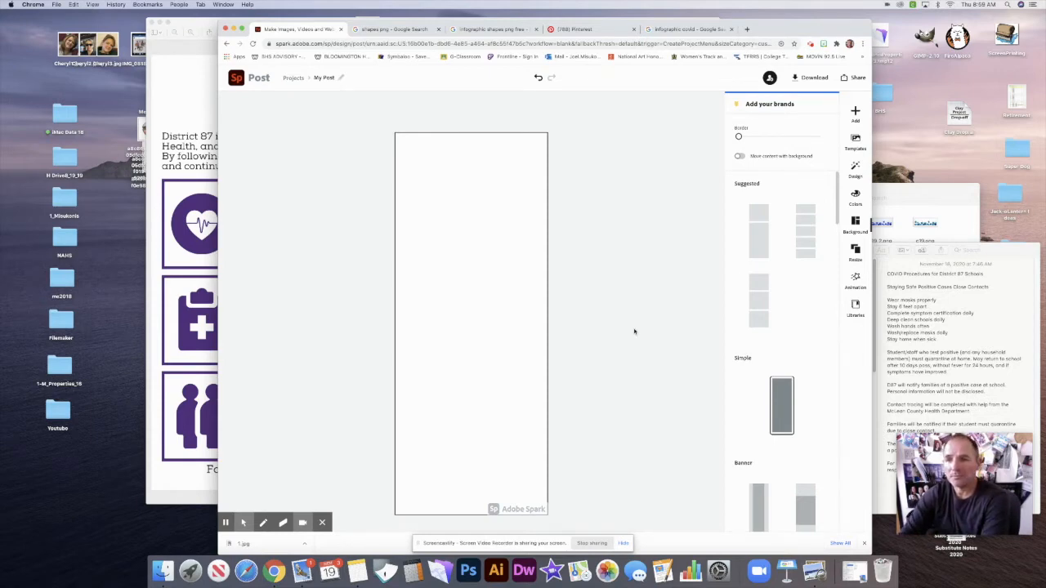
Insert the COVID-19 coronavirus photo from the infographic folder and place it as a header at the top of the canvas
click(856, 114)
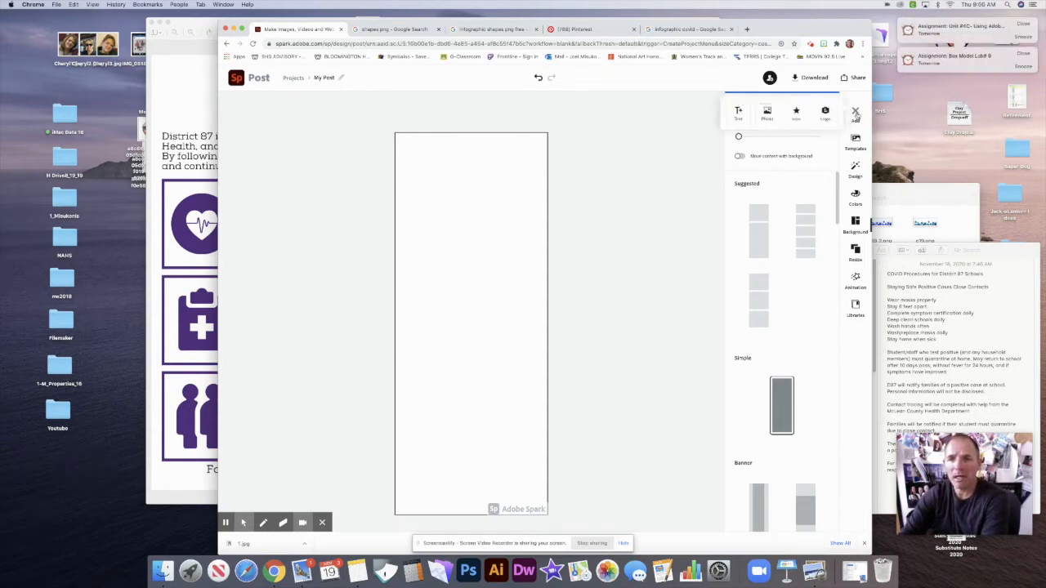
click(772, 115)
click(783, 155)
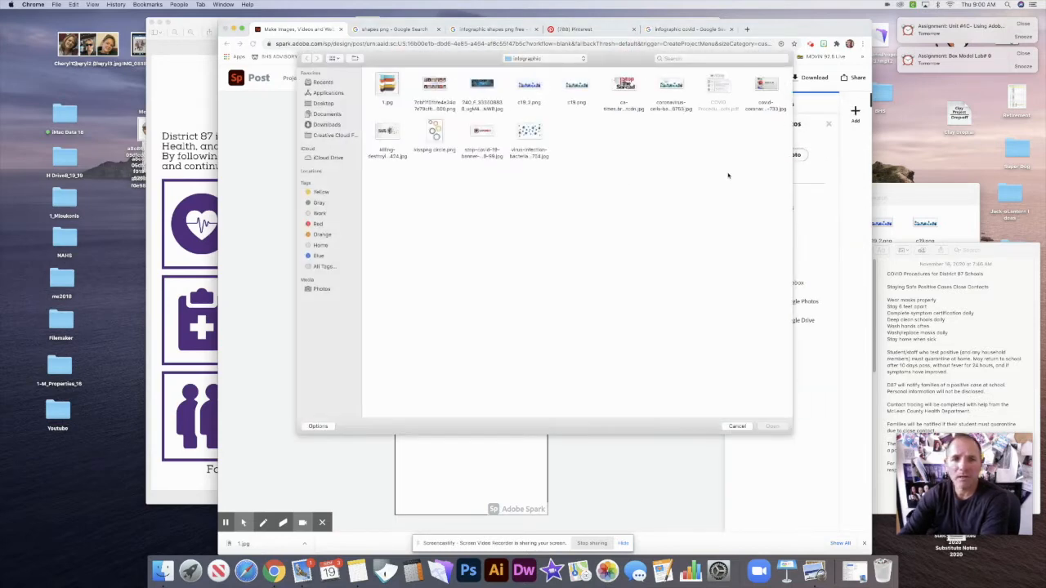
click(766, 89)
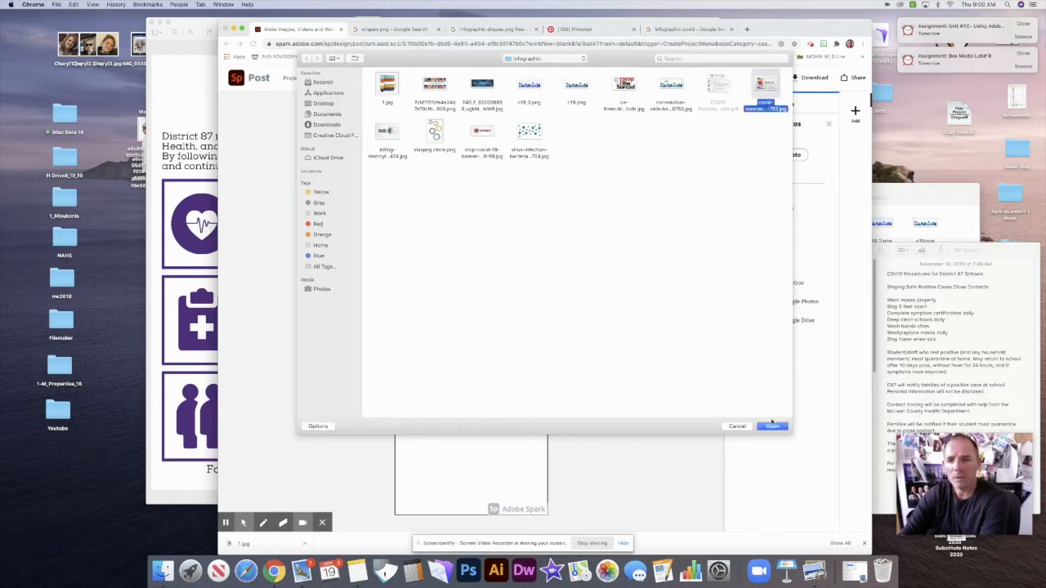
click(773, 425)
drag(513, 342, 525, 201)
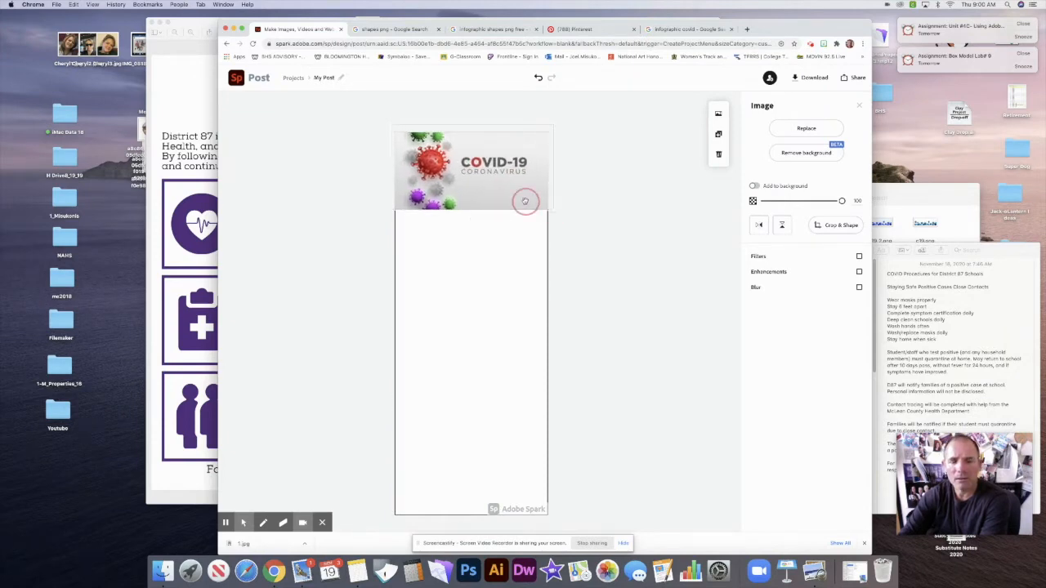
Fill the canvas background with the light grey sampled from the lower edge of the COVID-19 header image
click(535, 265)
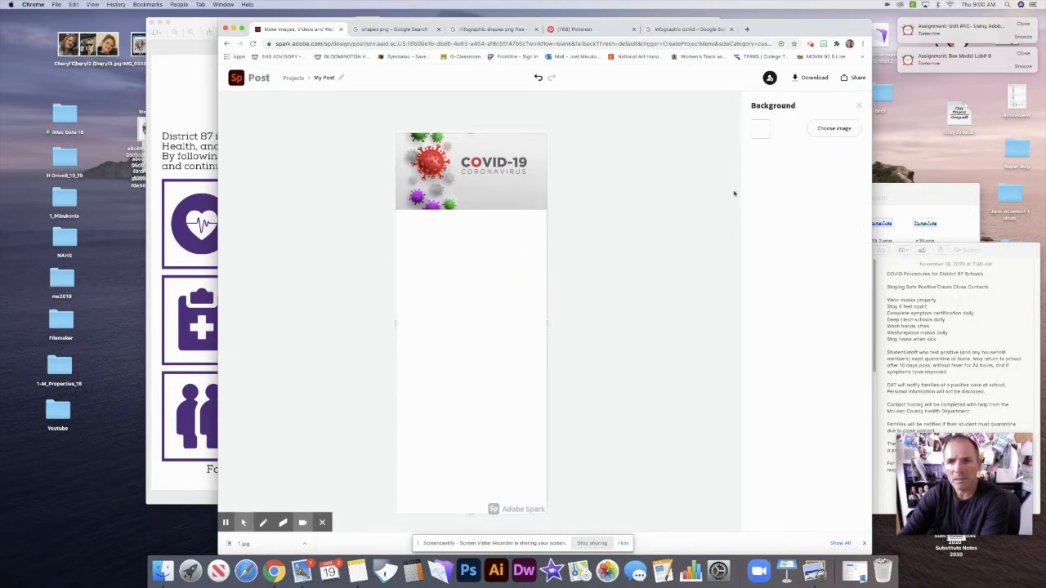
click(679, 231)
click(493, 257)
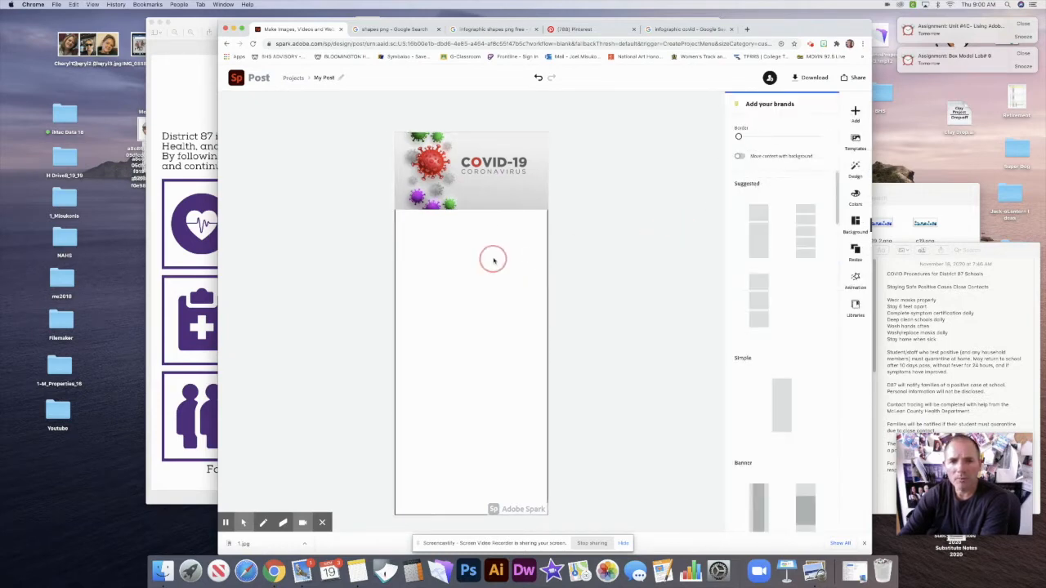
click(760, 129)
click(839, 235)
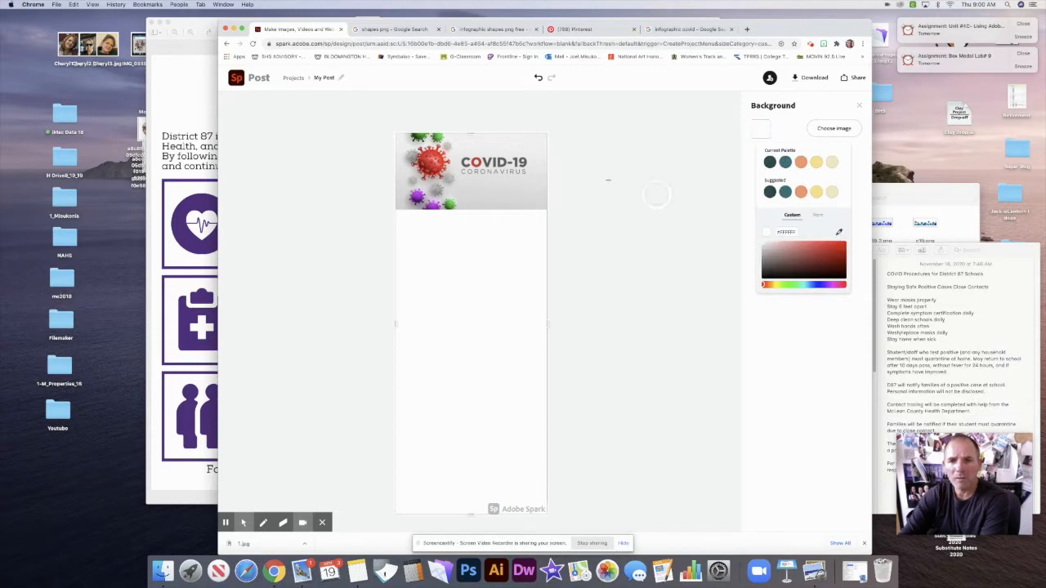
click(519, 207)
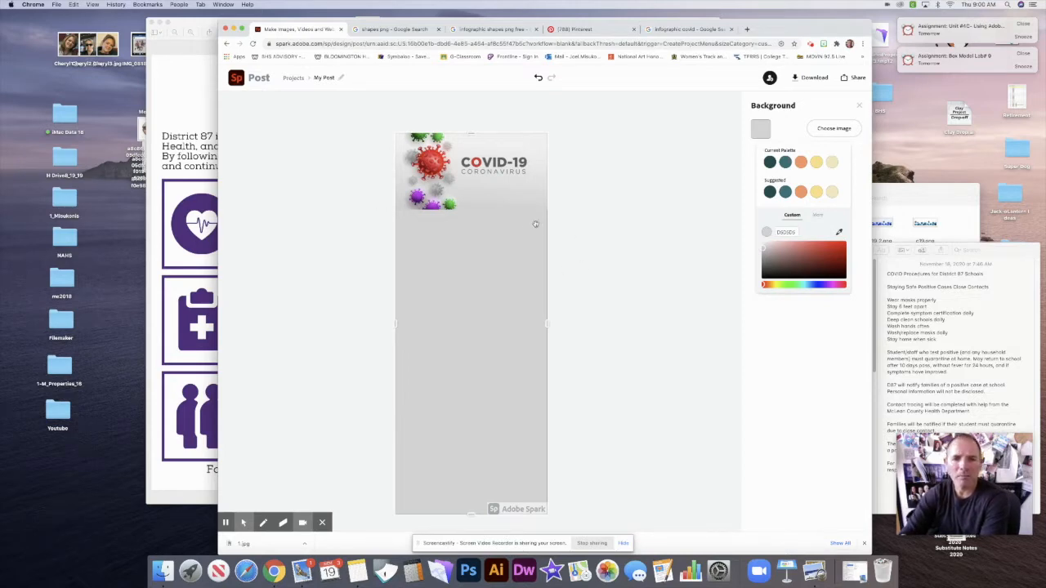
click(625, 230)
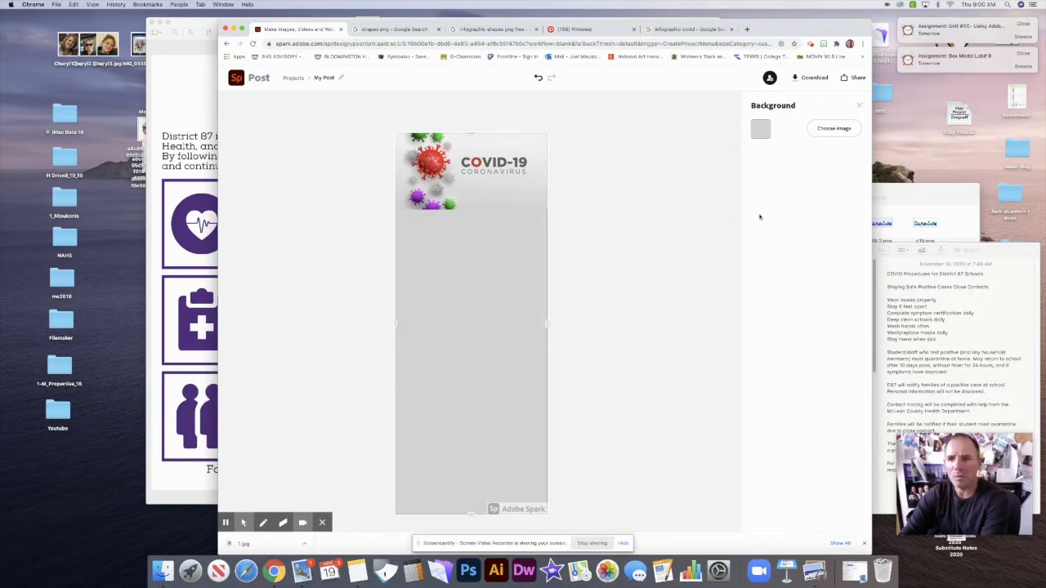
click(652, 217)
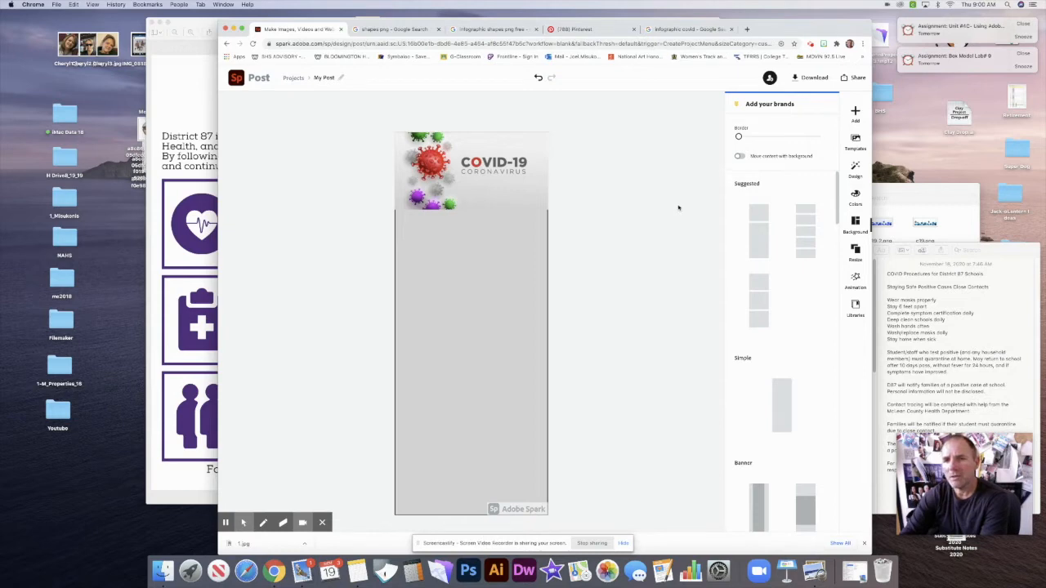
Search the icon library for "rectangle" and add a wide solid rectangle to the post
click(855, 111)
click(801, 113)
drag(765, 140, 714, 133)
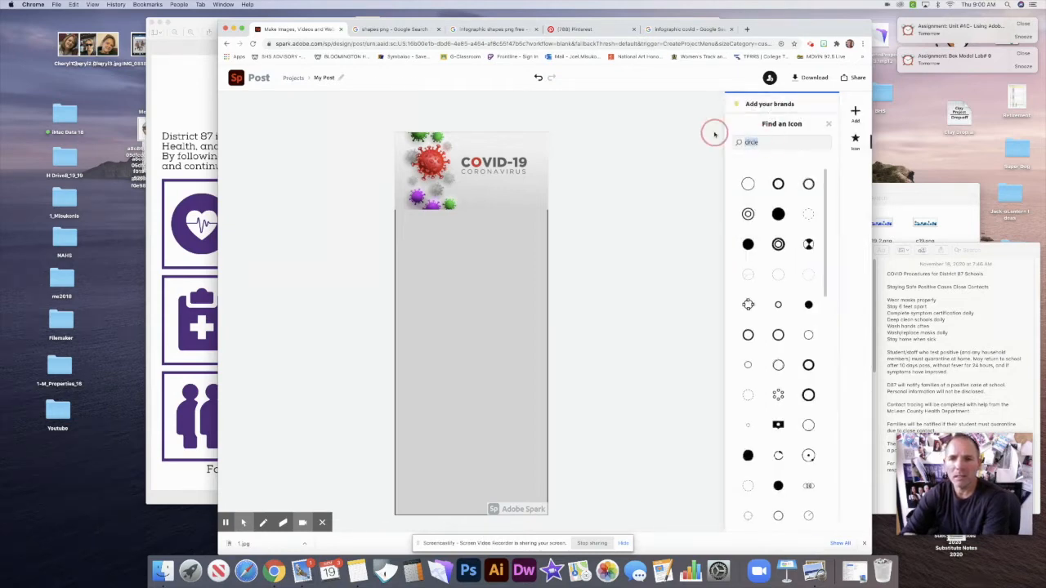
text(rec)
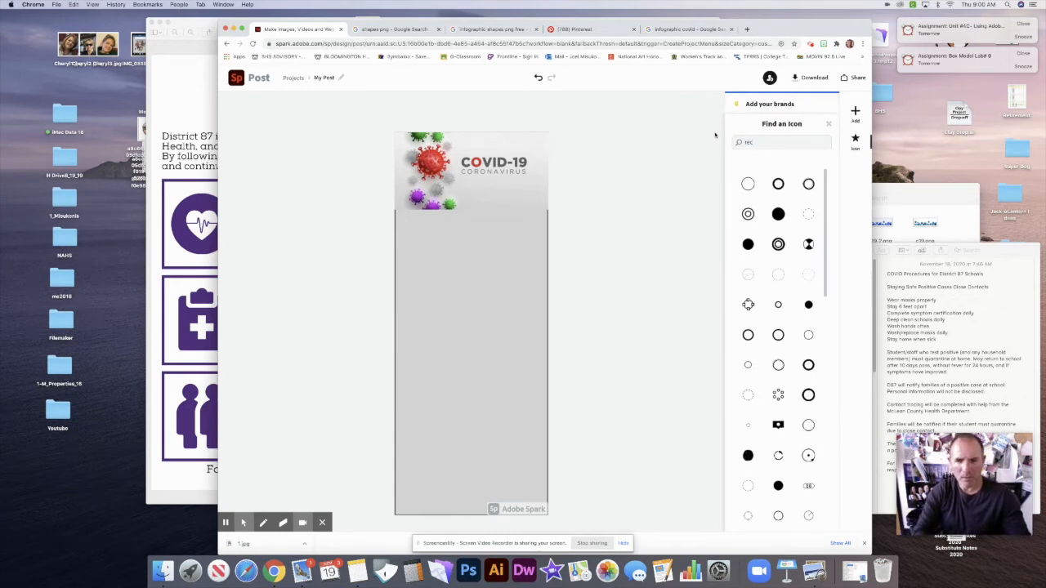
text(tangle)
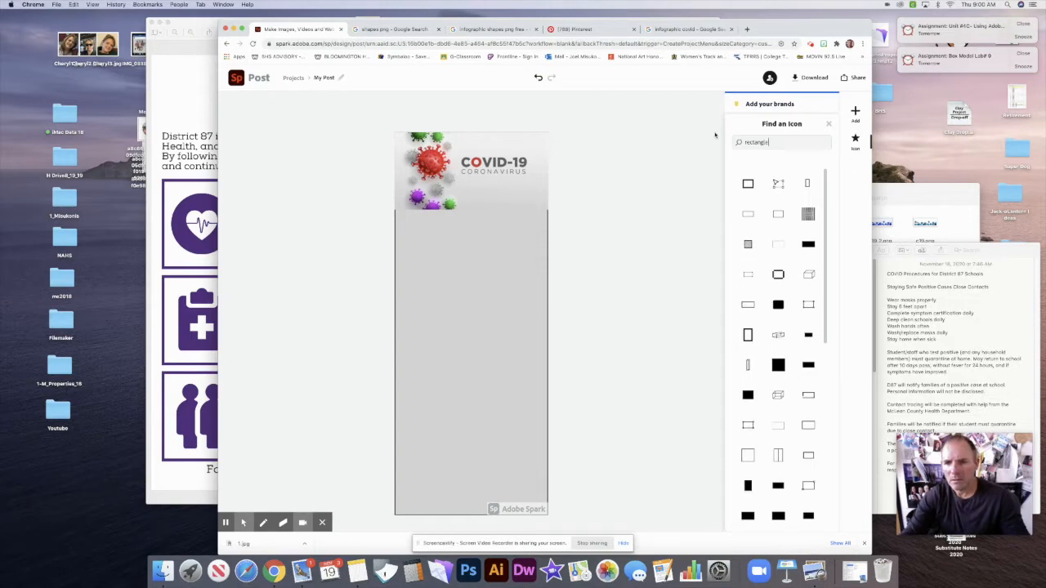
scroll(781, 335, down, 1)
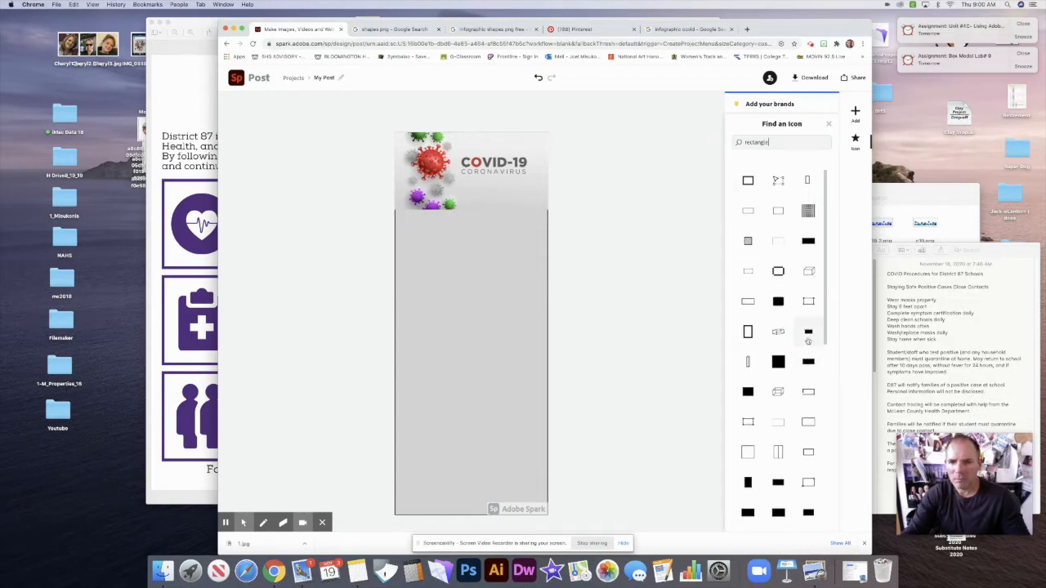
click(809, 337)
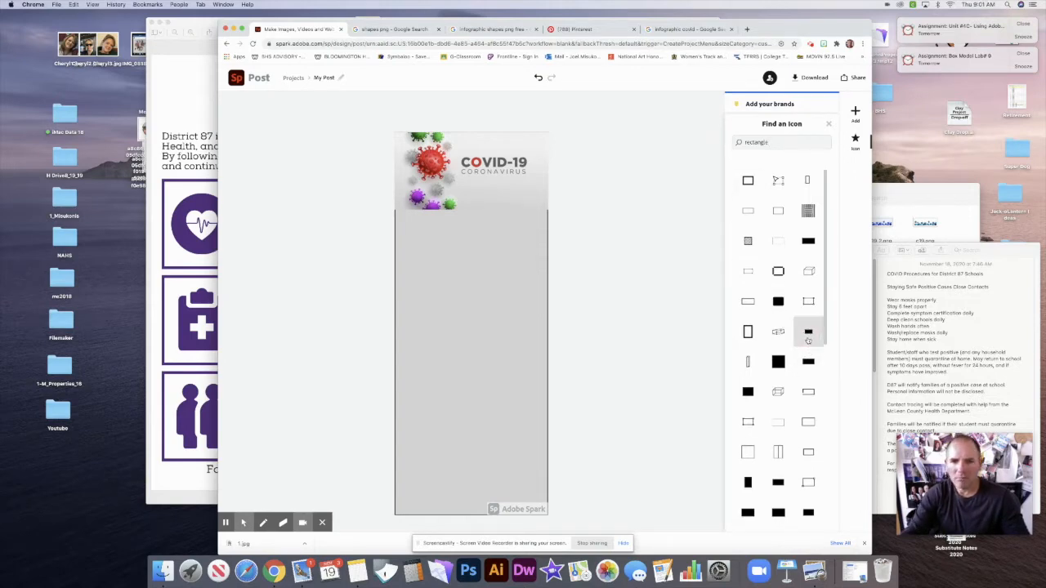
Position the teal rectangle at the canvas's left edge over the bottom of the header image, and nudge the header image up slightly
drag(537, 359, 481, 217)
drag(463, 168, 461, 164)
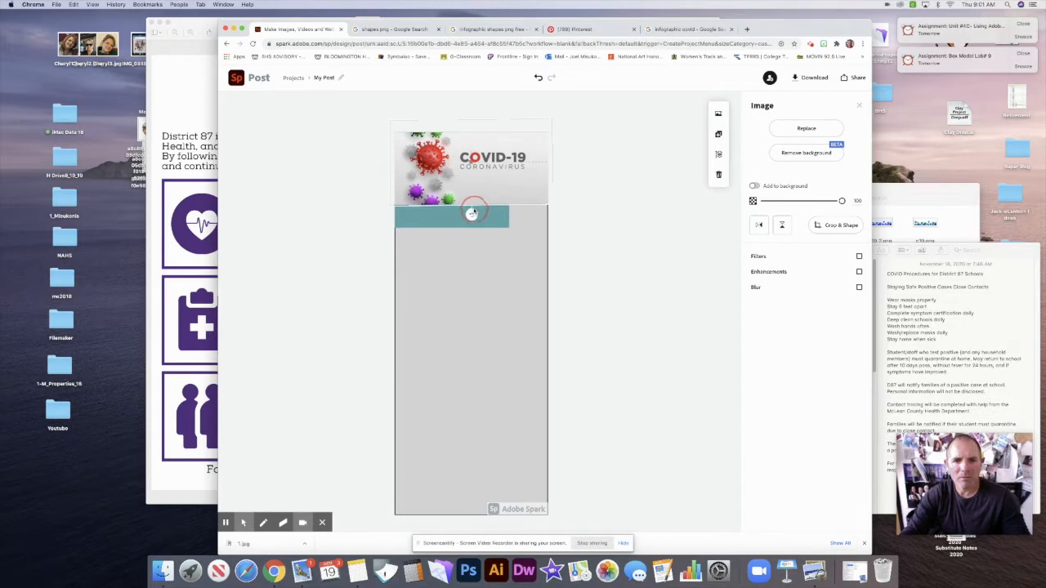
drag(492, 221, 485, 214)
click(585, 243)
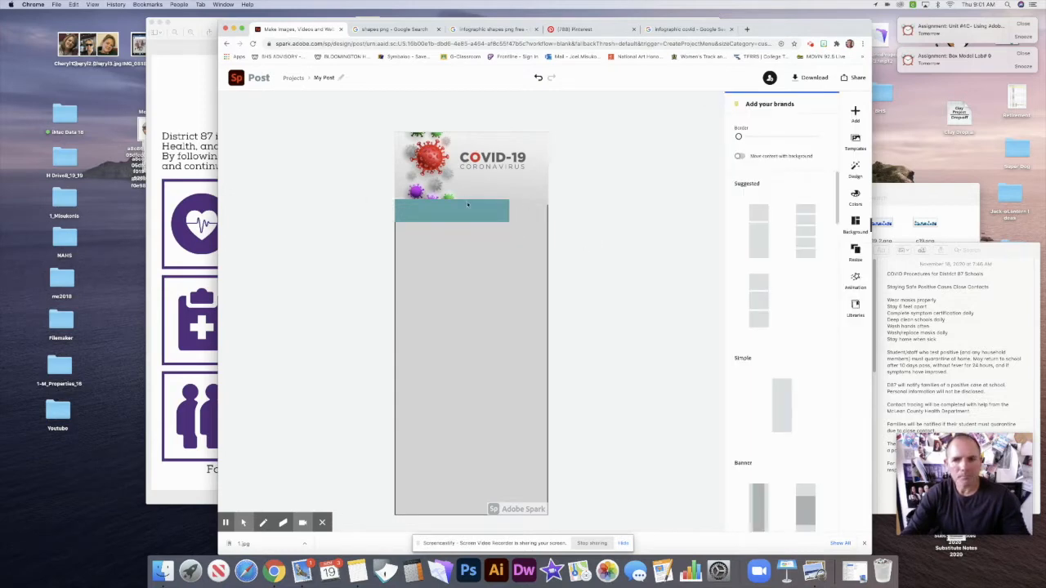
Switch to Notes and copy the words "District 87 Schools" from the title line of the COVID procedures note
click(937, 279)
drag(985, 274, 942, 275)
key(super+c)
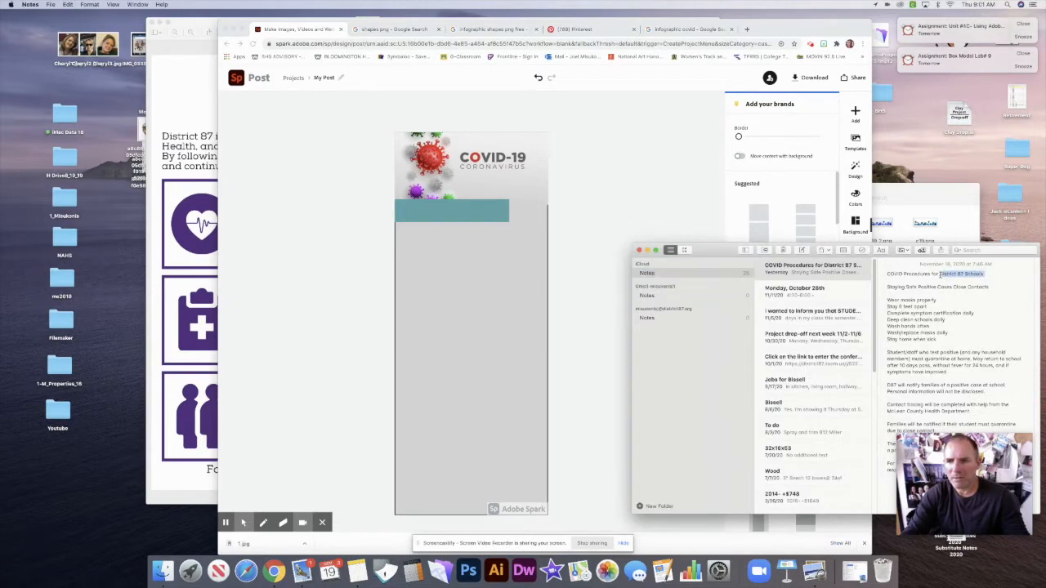
Return to Adobe Spark in Chrome and add a new text object containing the copied "District 87 Schools"
click(582, 224)
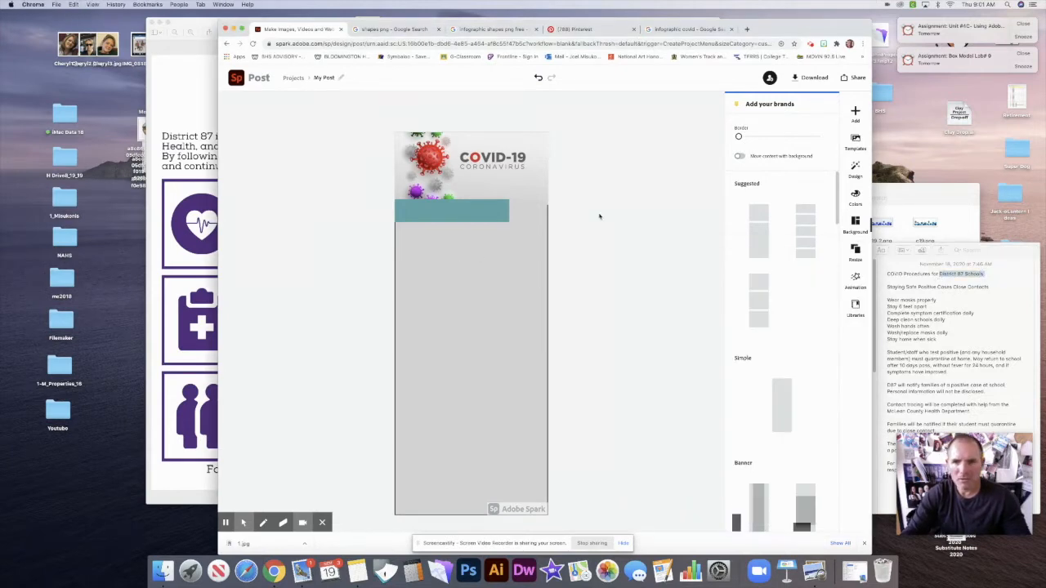
click(855, 111)
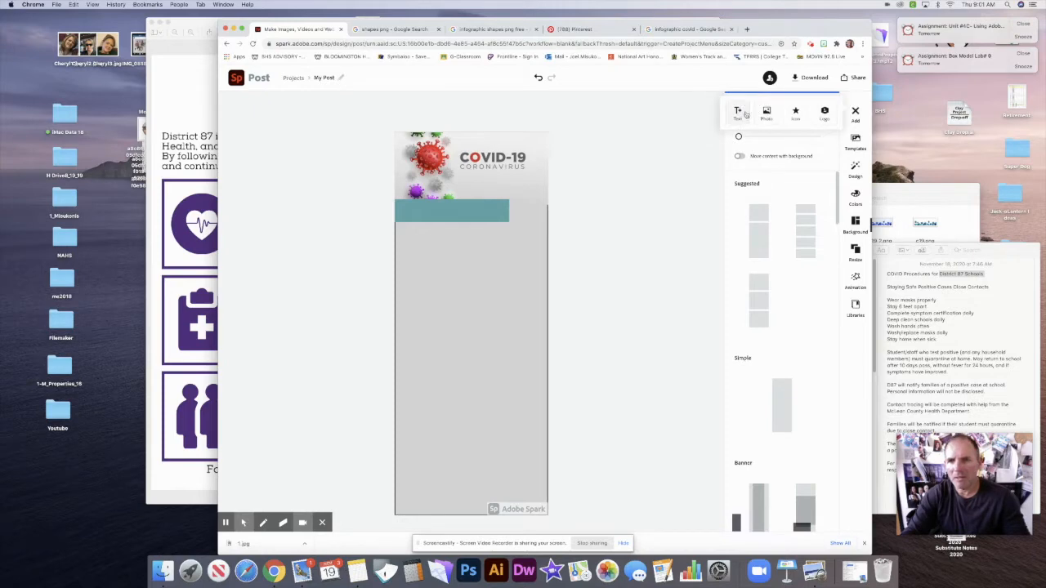
click(743, 115)
click(761, 153)
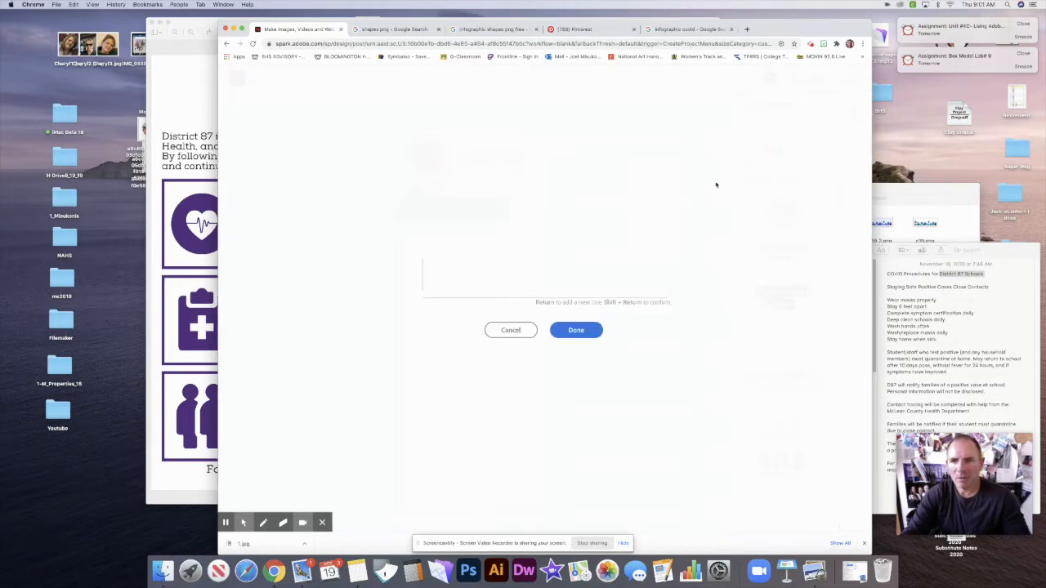
key(super+v)
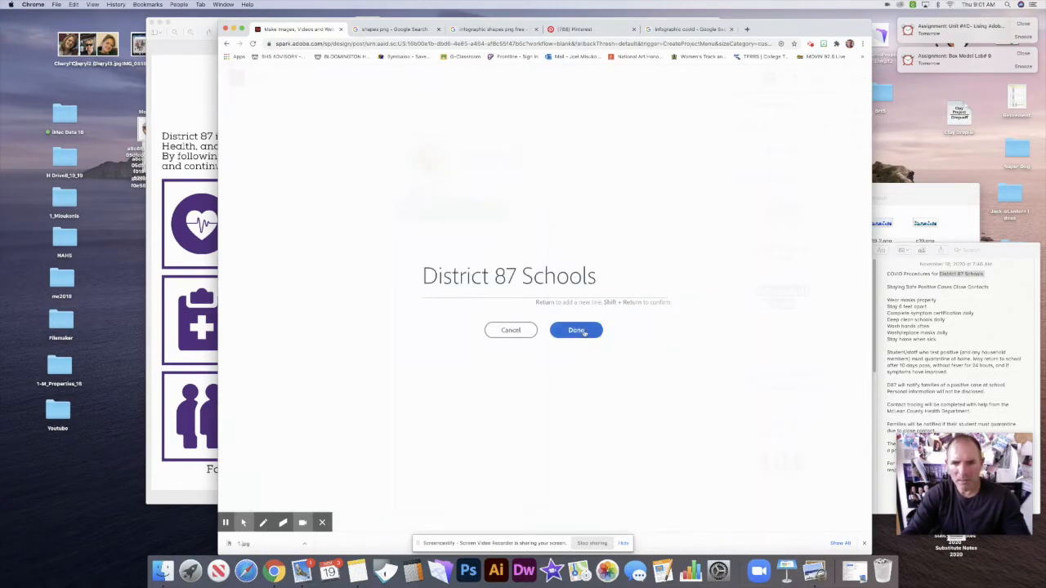
click(601, 331)
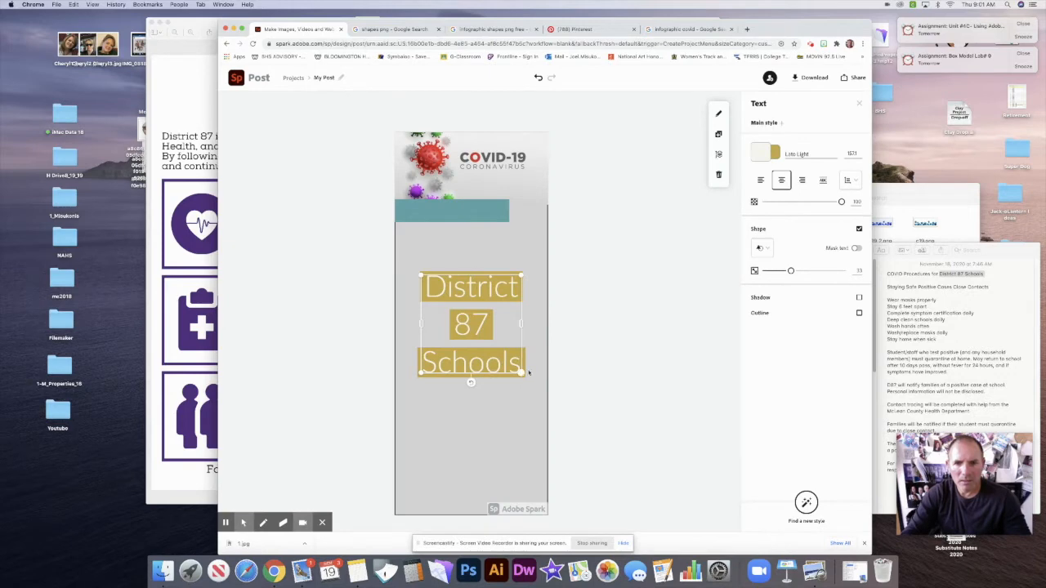
Set the font size of the "District 87 Schools" text to 132
click(854, 154)
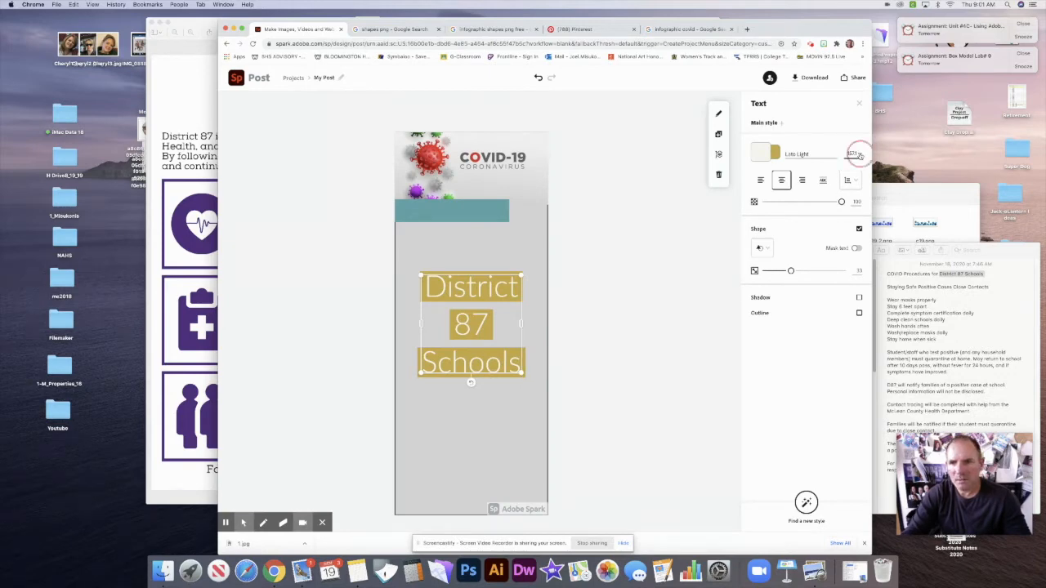
click(857, 230)
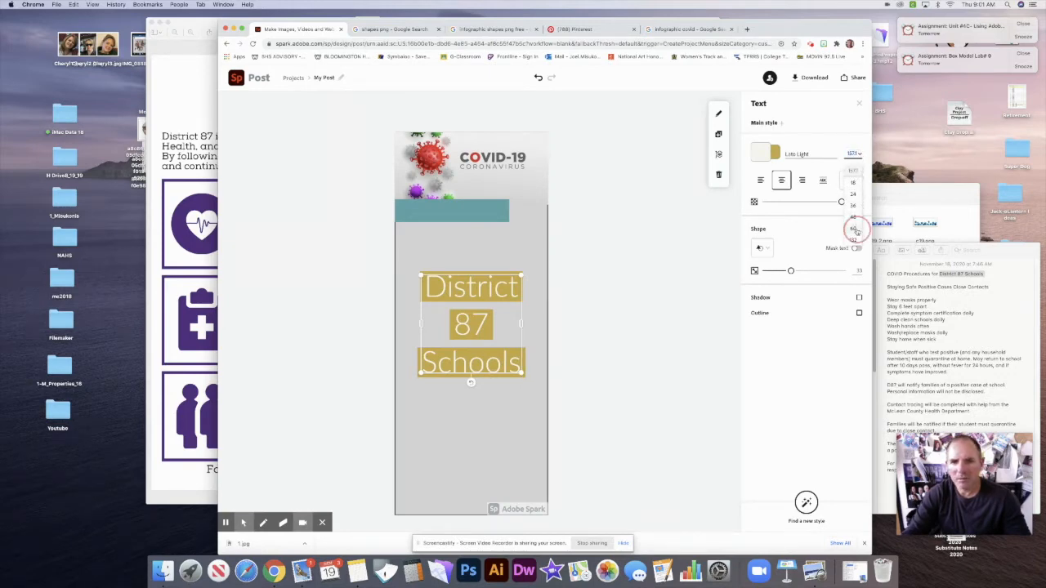
click(858, 155)
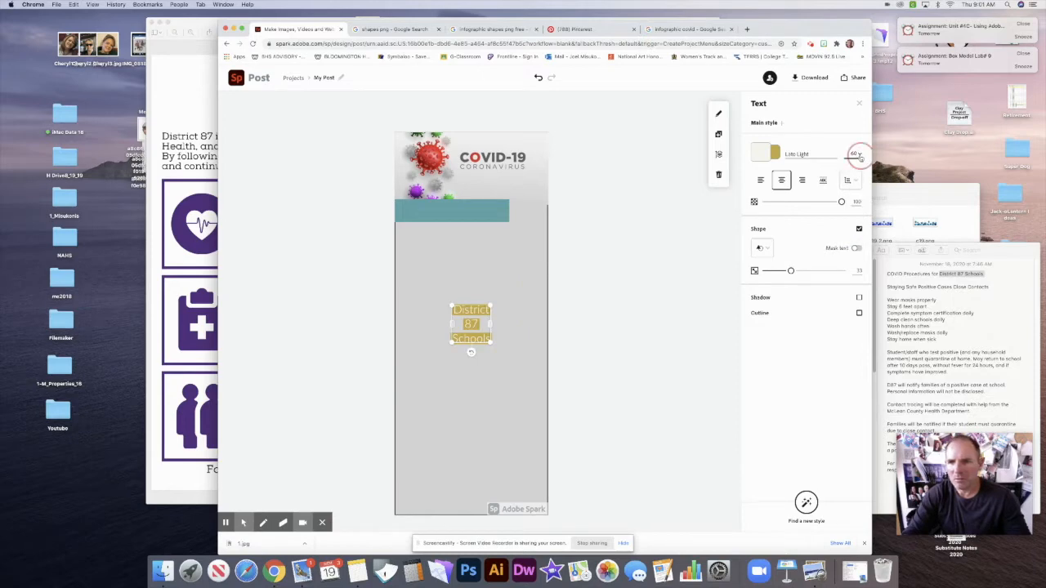
click(853, 240)
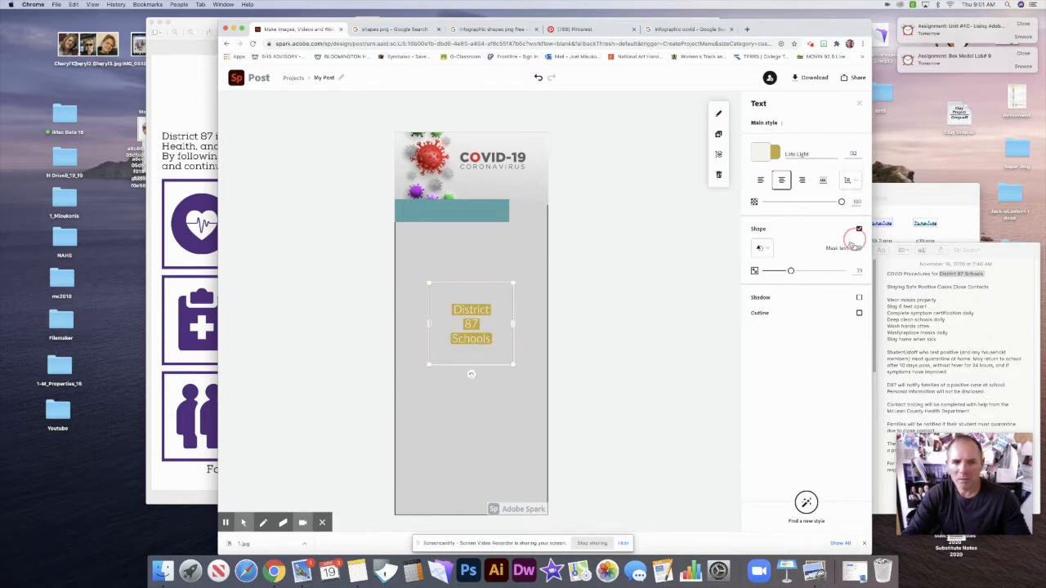
Set the effect color behind the "District 87 Schools" text to the teal sampled from the rectangle below the header image
click(773, 154)
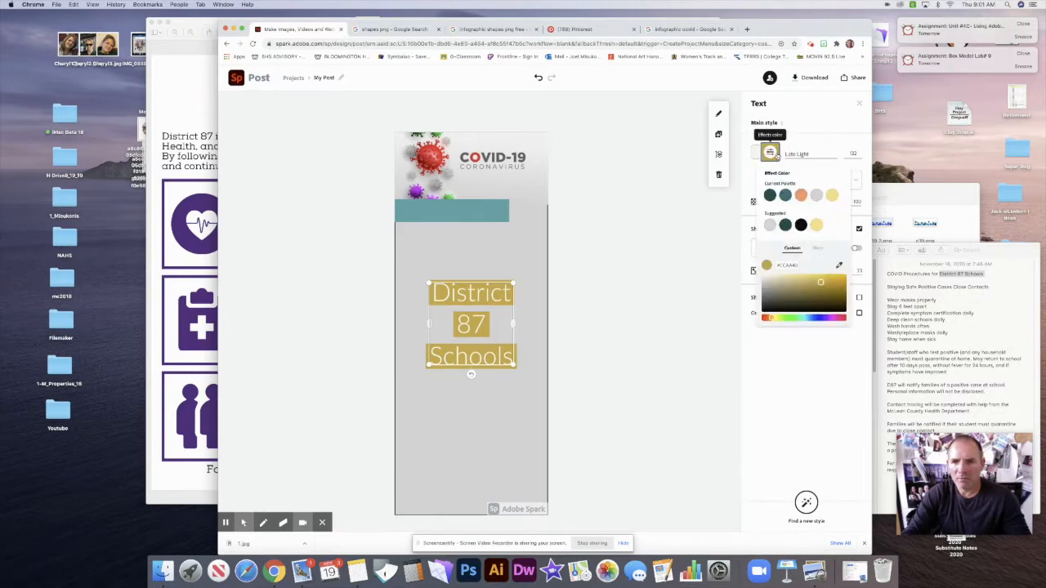
click(785, 195)
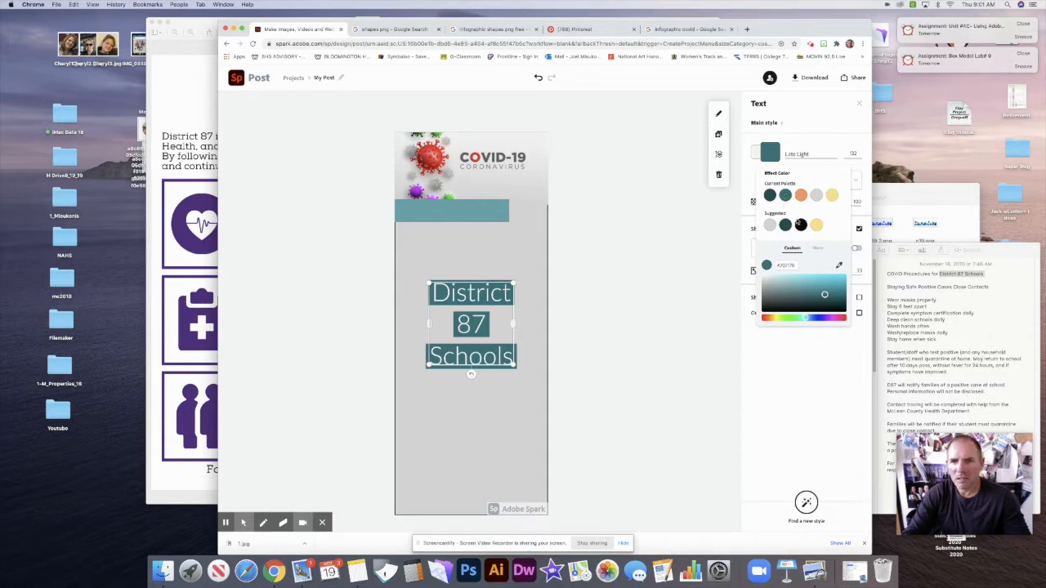
click(841, 266)
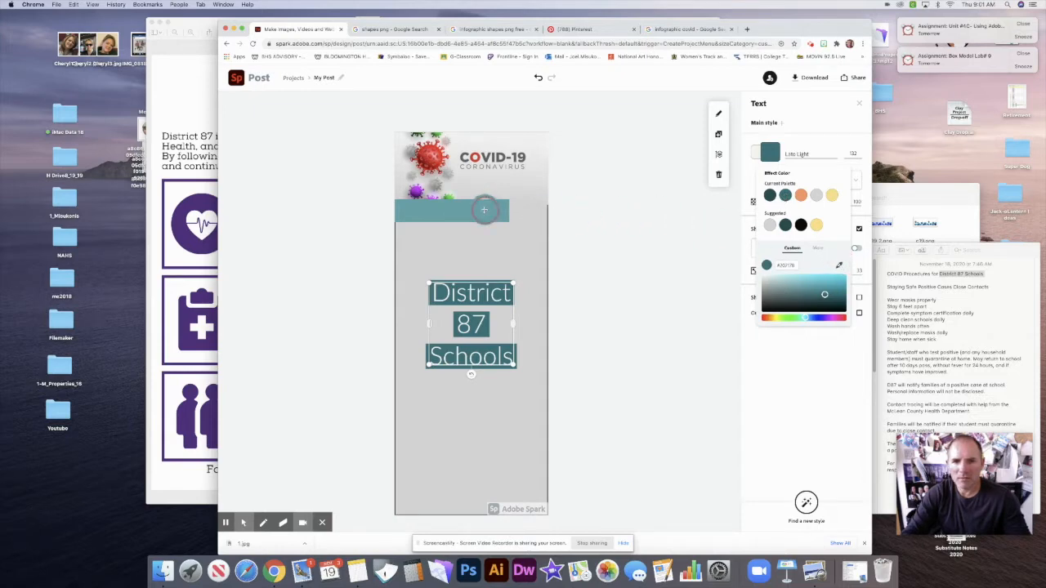
click(485, 211)
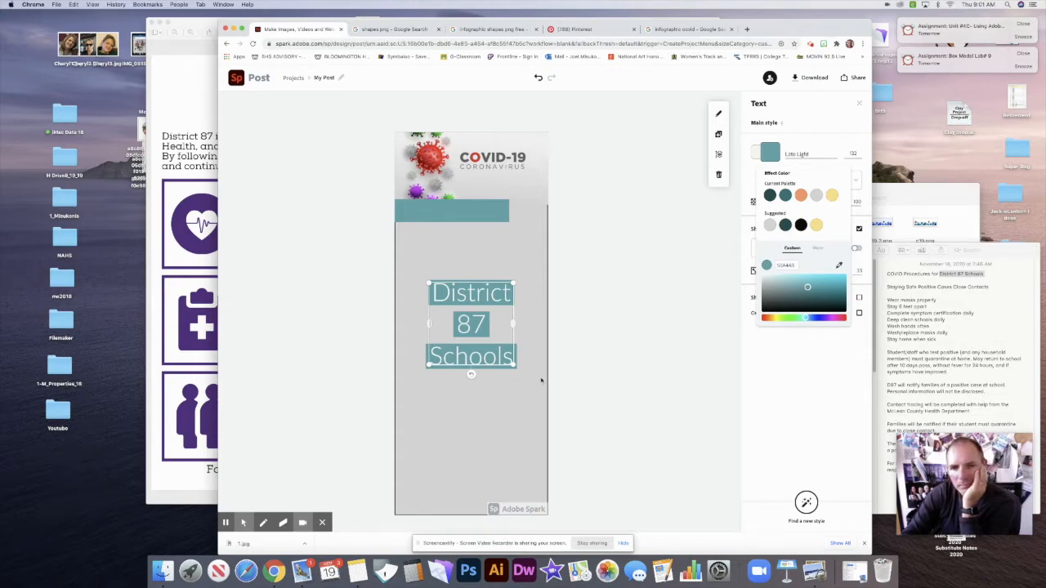
Enlarge the "District 87 Schools" text box, try other fonts and set the font to Source Sans Pro Black
drag(513, 365, 609, 348)
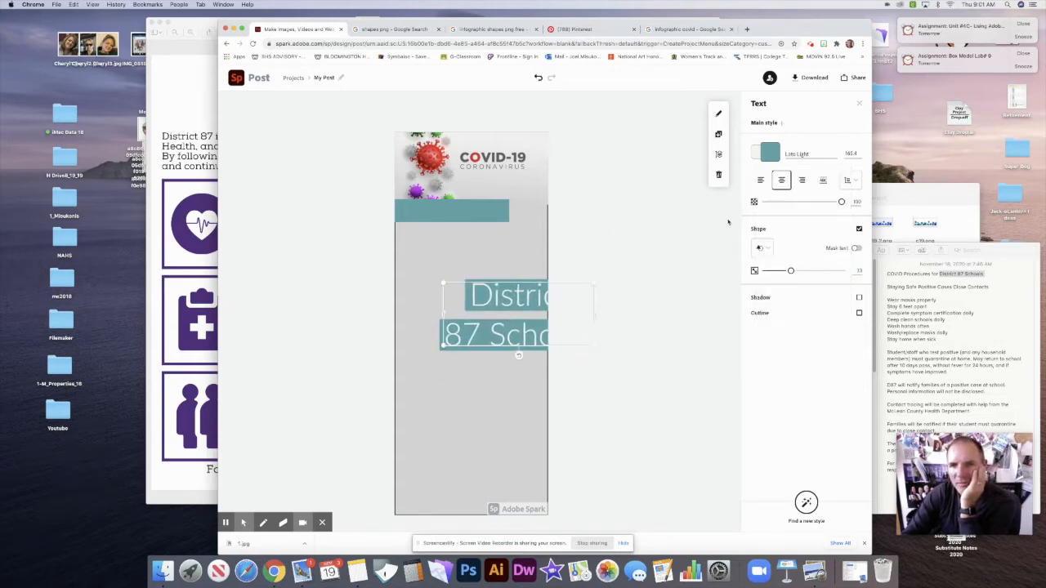
click(818, 159)
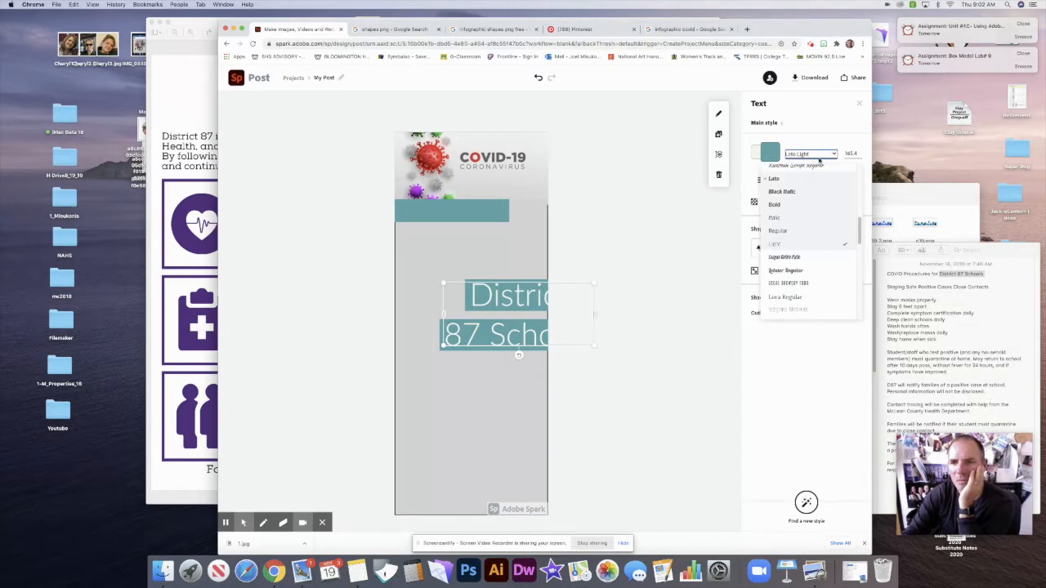
click(806, 192)
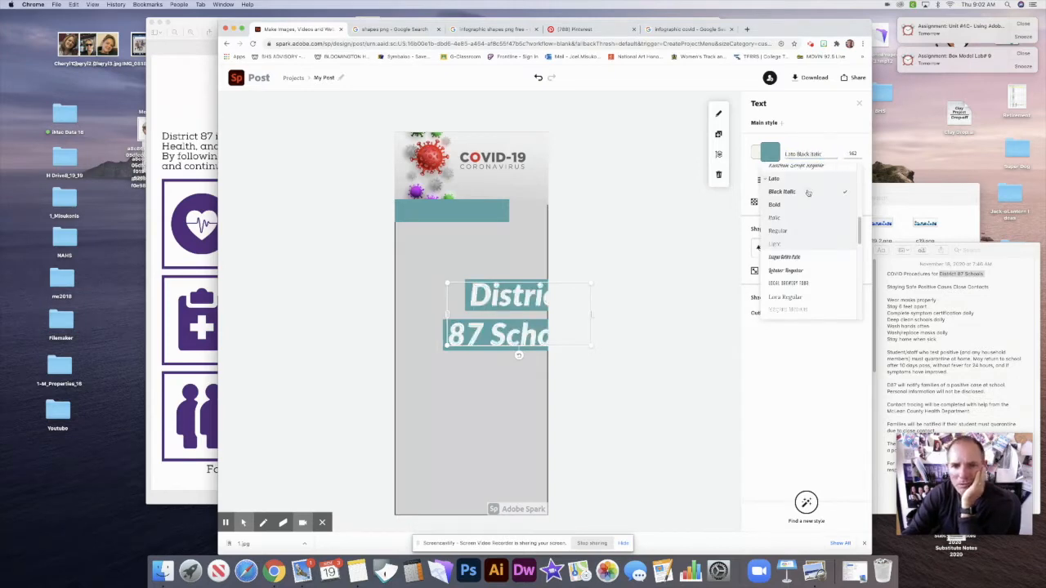
drag(859, 233, 861, 255)
click(818, 247)
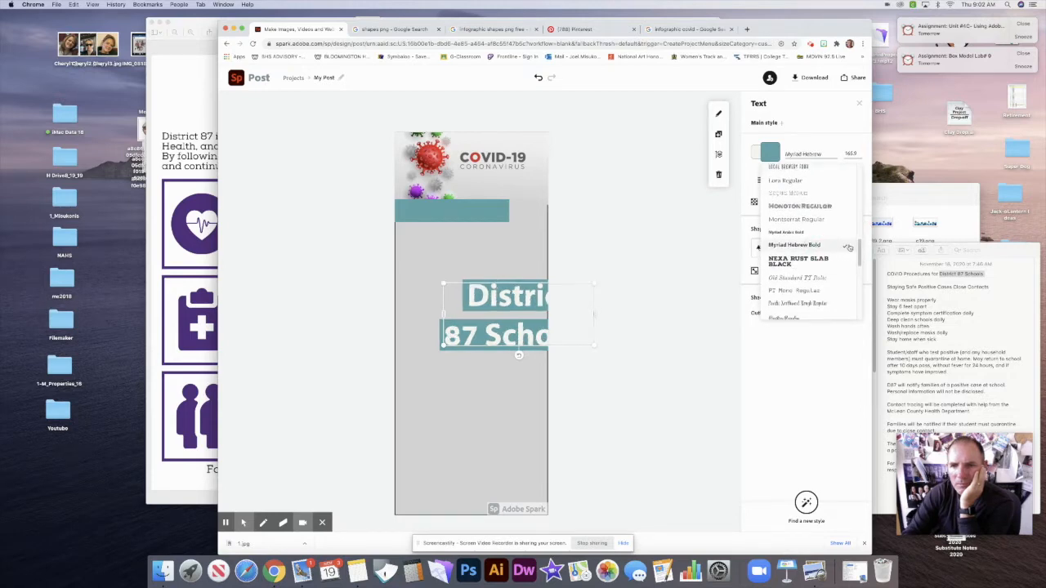
scroll(860, 247, down, 5)
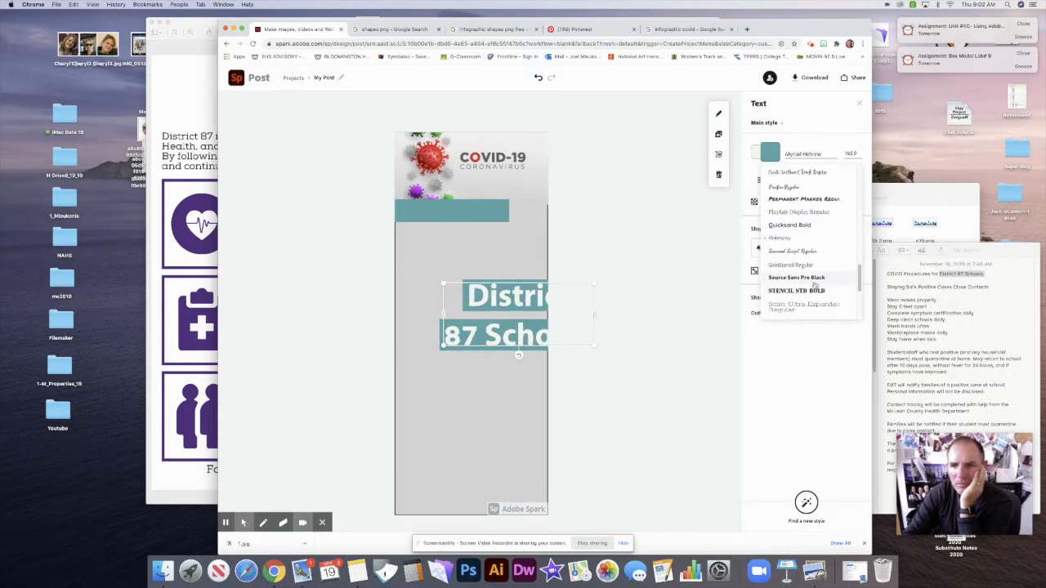
click(815, 281)
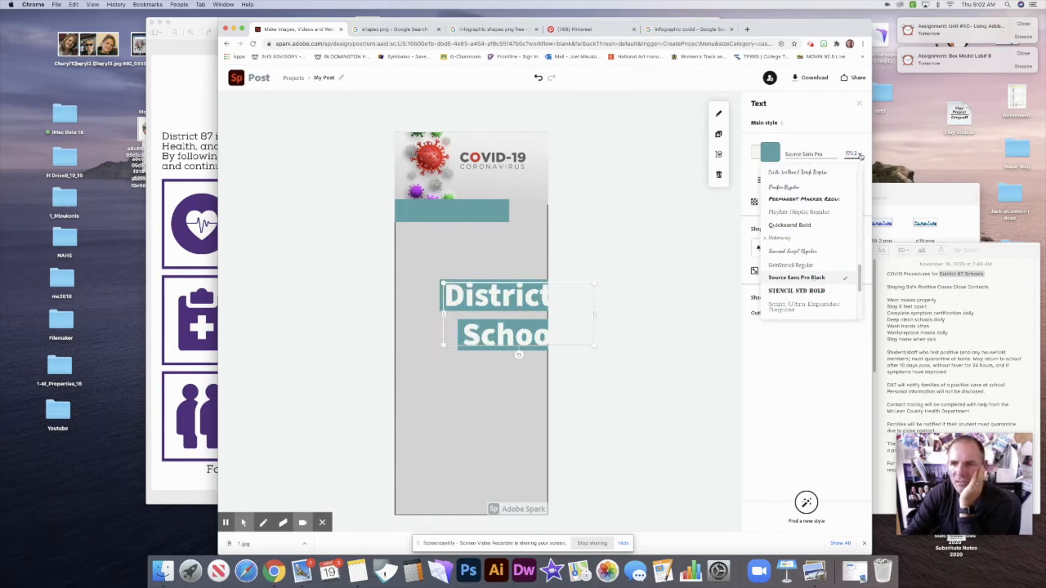
Set the font size of the "District 87 Schools" text to 100, then reposition and rescale it on the grey background
click(858, 155)
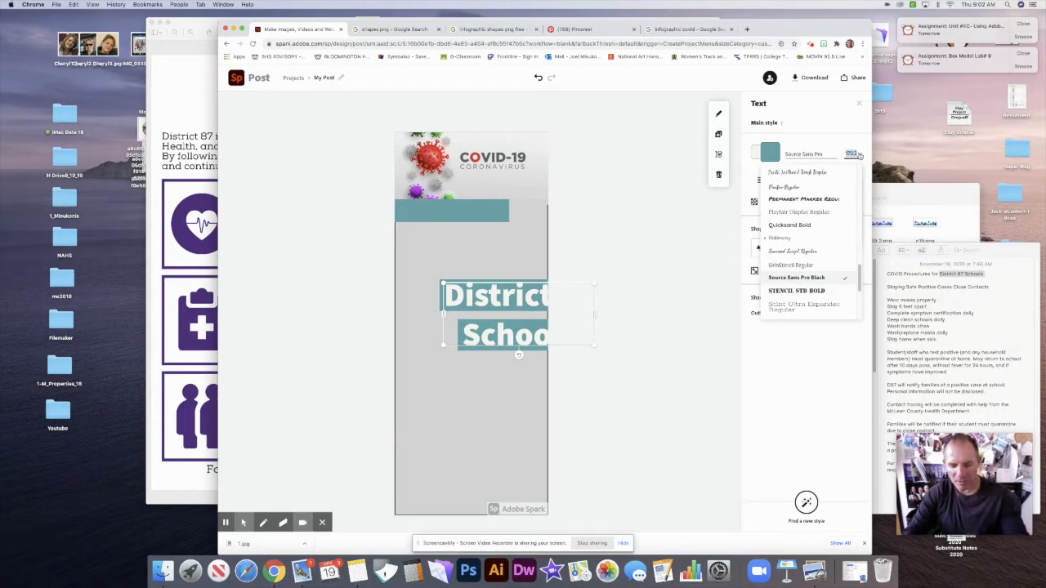
text(100)
key(Return)
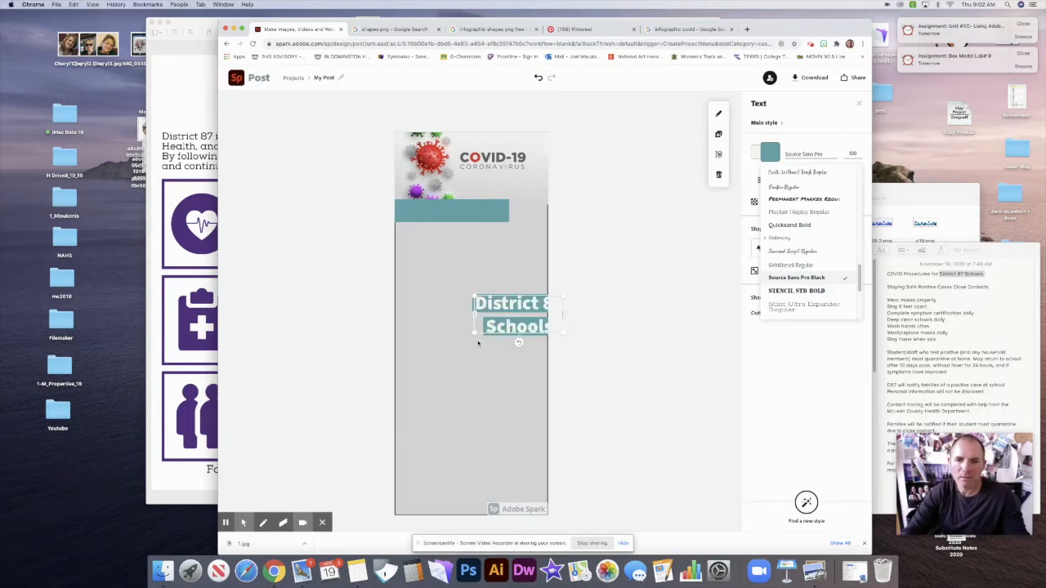
drag(479, 343, 381, 343)
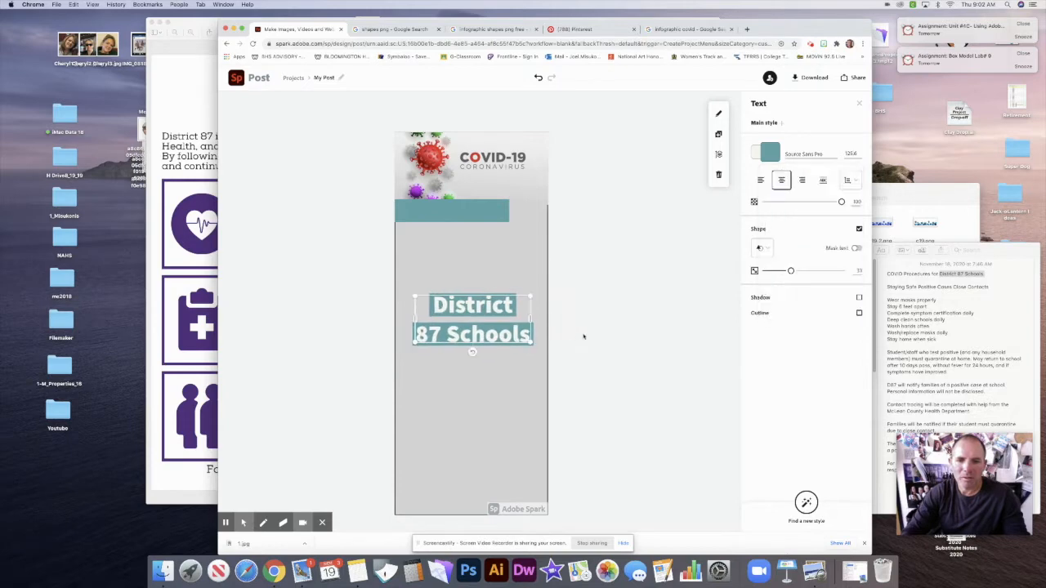
drag(517, 326, 550, 315)
drag(639, 321, 470, 317)
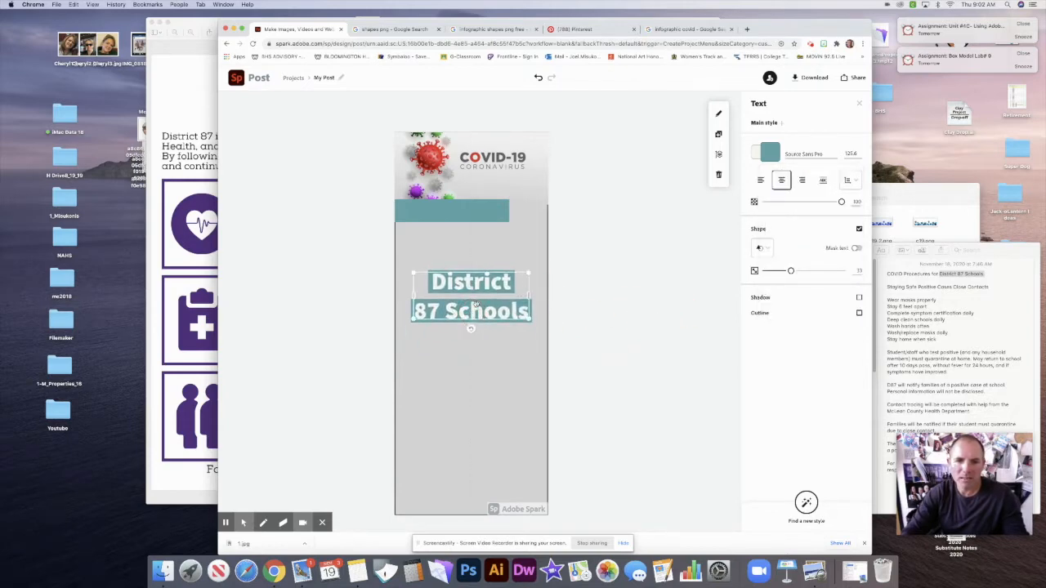
drag(533, 325, 577, 324)
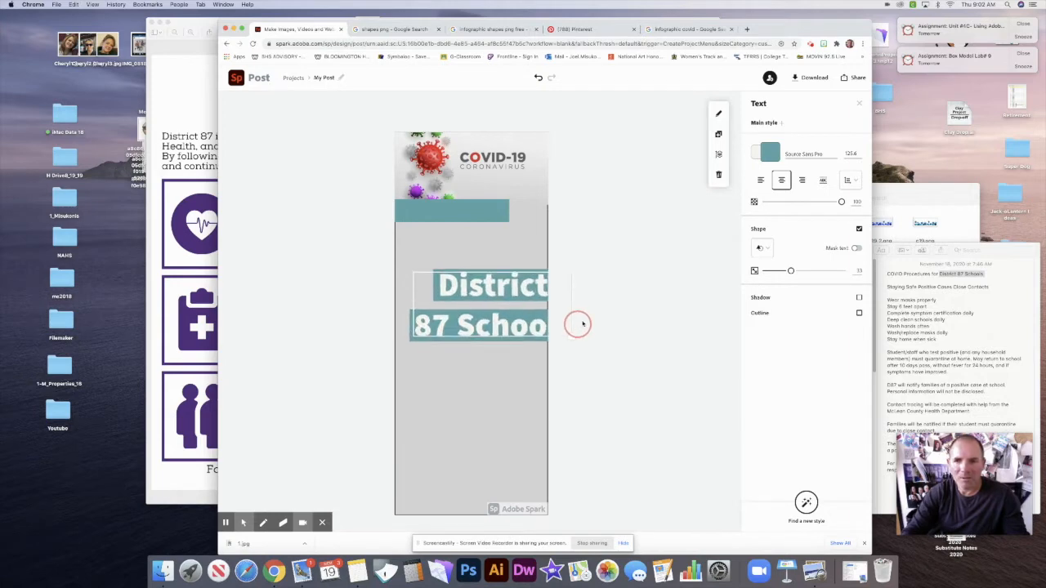
Set the font size of the "District 87 Schools" text to 60 and reshape its box to fit the words on one line
click(859, 155)
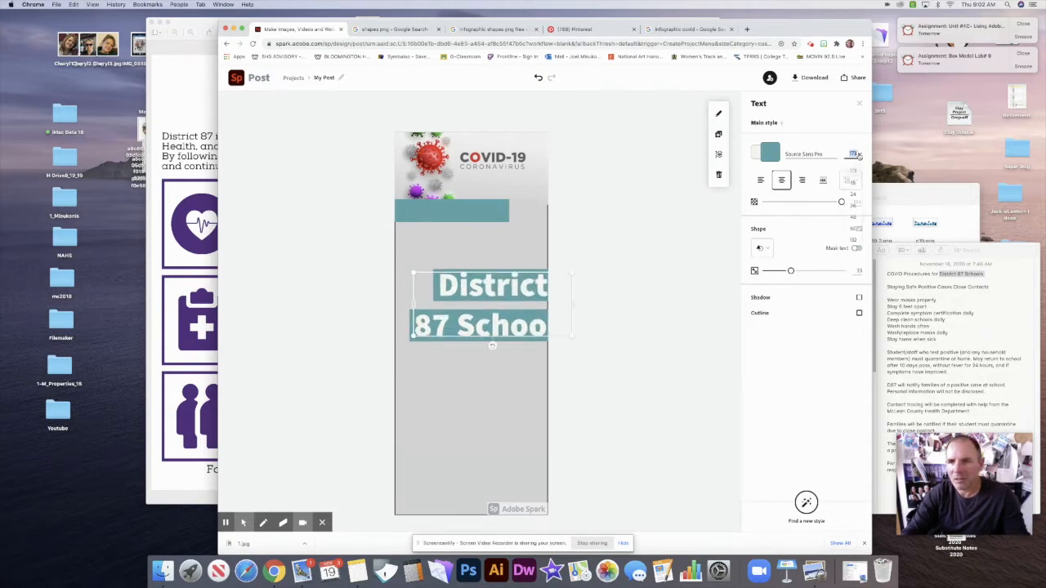
click(858, 228)
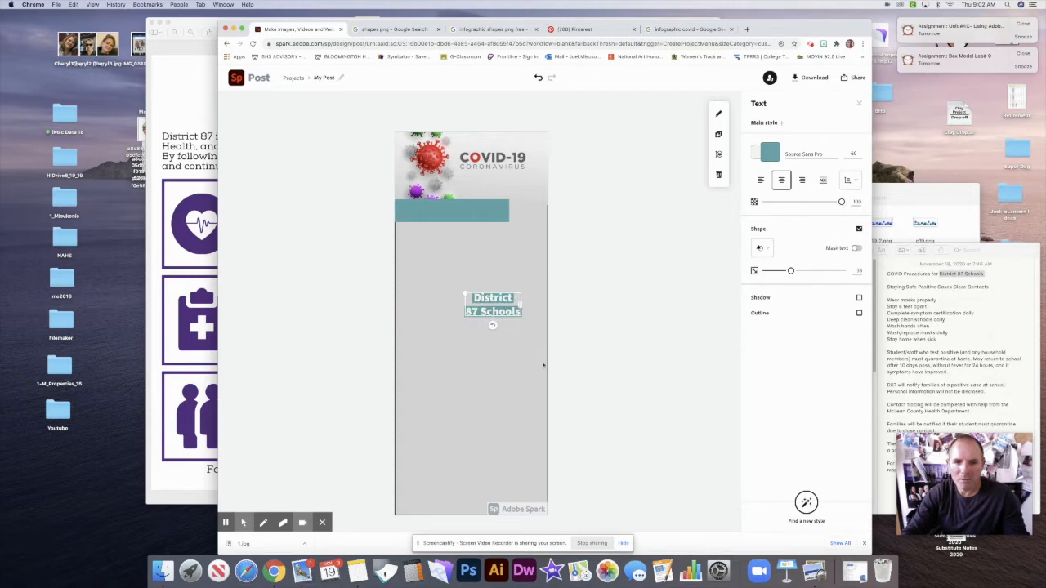
drag(521, 310, 537, 299)
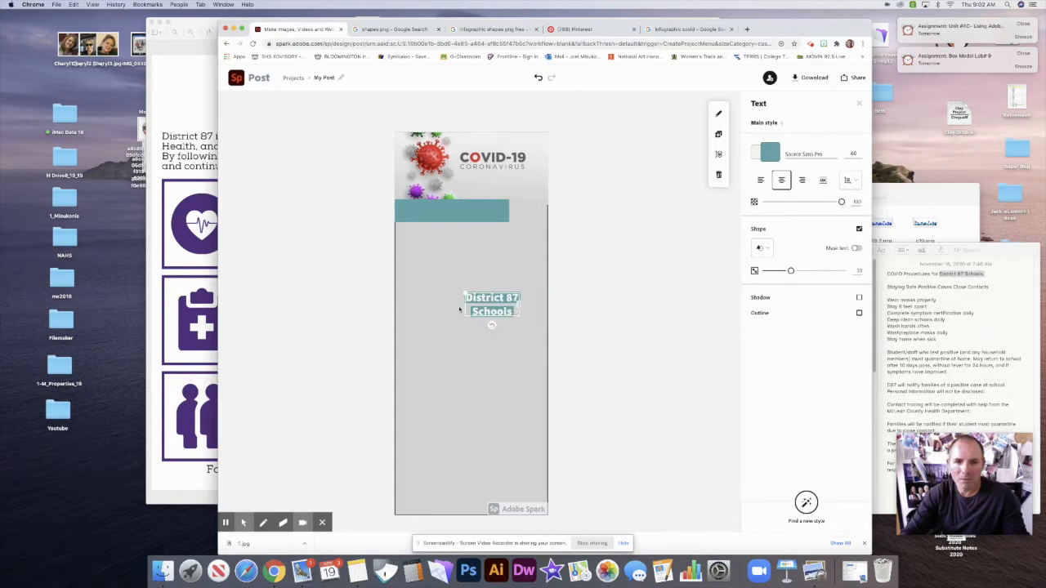
drag(468, 299, 572, 302)
Place the "District 87 Schools" text on the teal rectangle and deselect it
click(502, 322)
drag(506, 297, 471, 212)
click(479, 264)
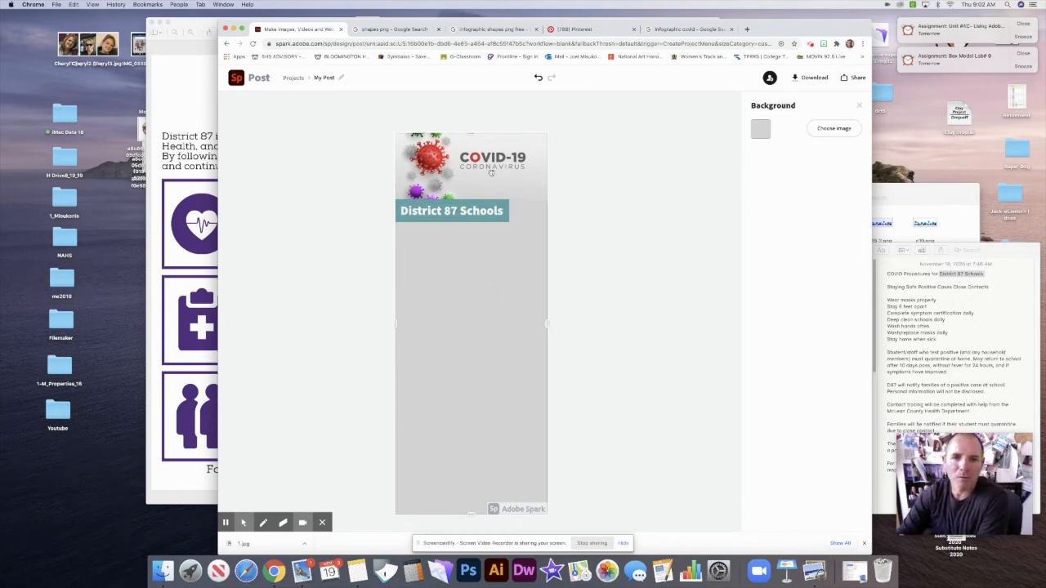
Switch to Notes, select the word "Procedures" in the note's title, and check the COVID Procedures PDF in Preview
click(936, 282)
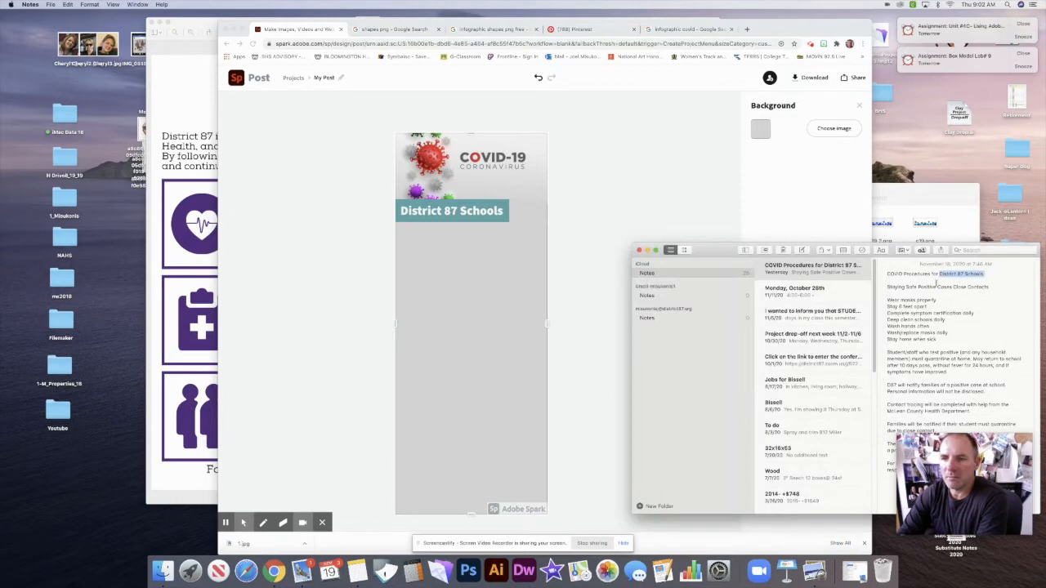
double_click(916, 274)
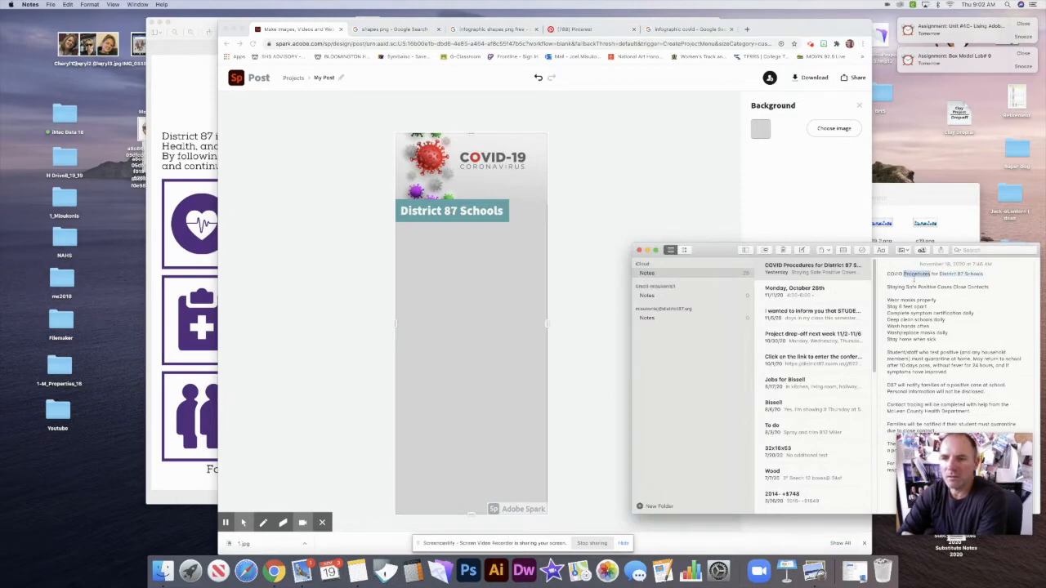
click(196, 99)
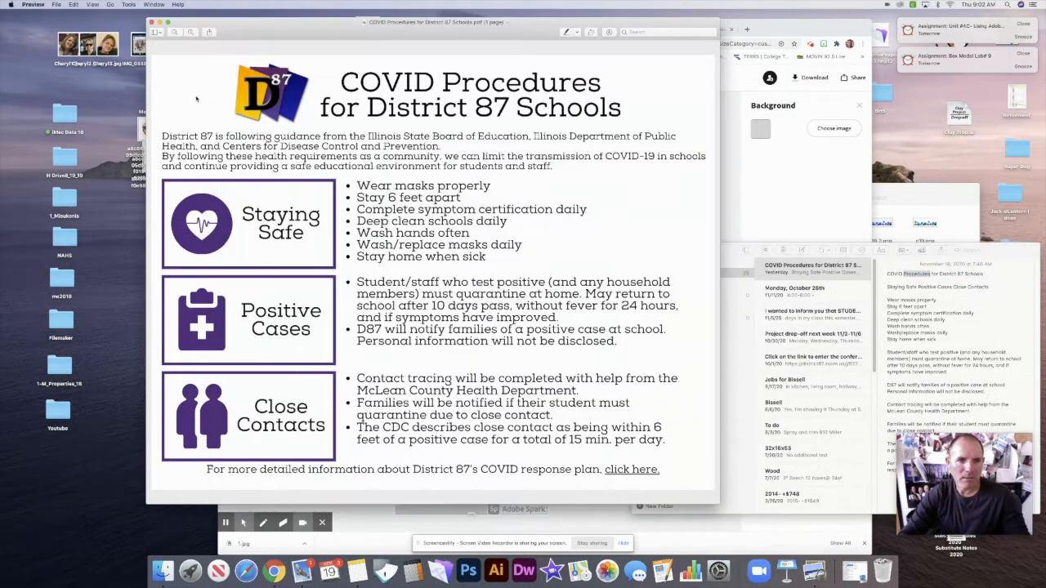
Return to Adobe Spark in Chrome and add a new text object reading "Procedures"
click(789, 195)
click(693, 194)
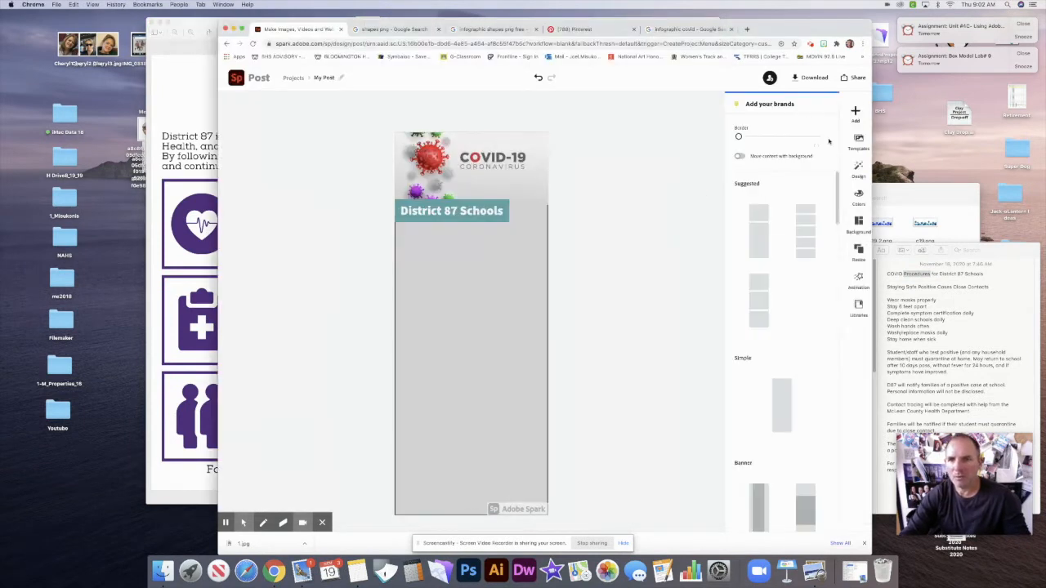
click(855, 113)
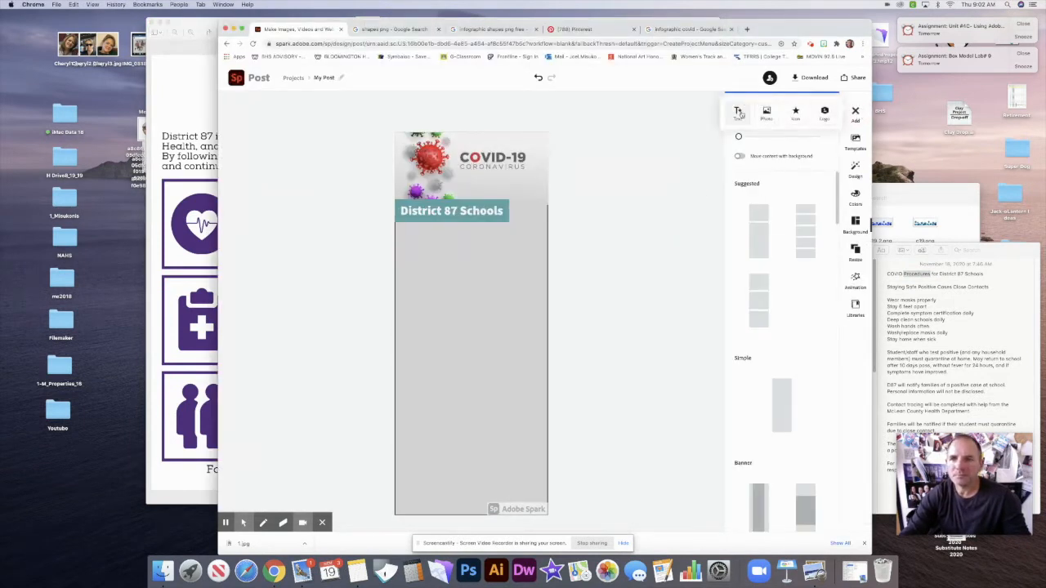
click(740, 113)
click(769, 155)
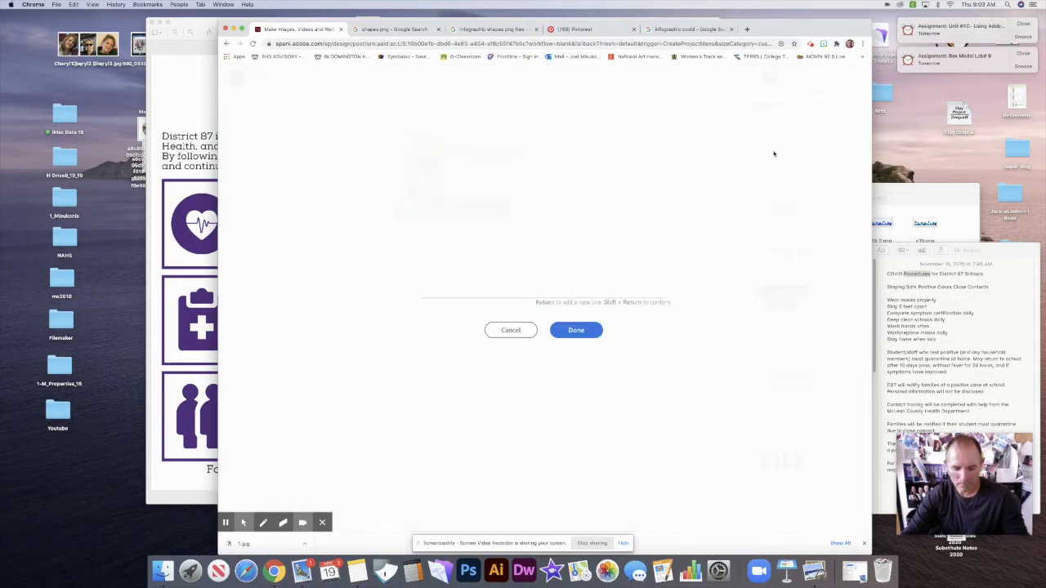
text(Procedures)
click(579, 329)
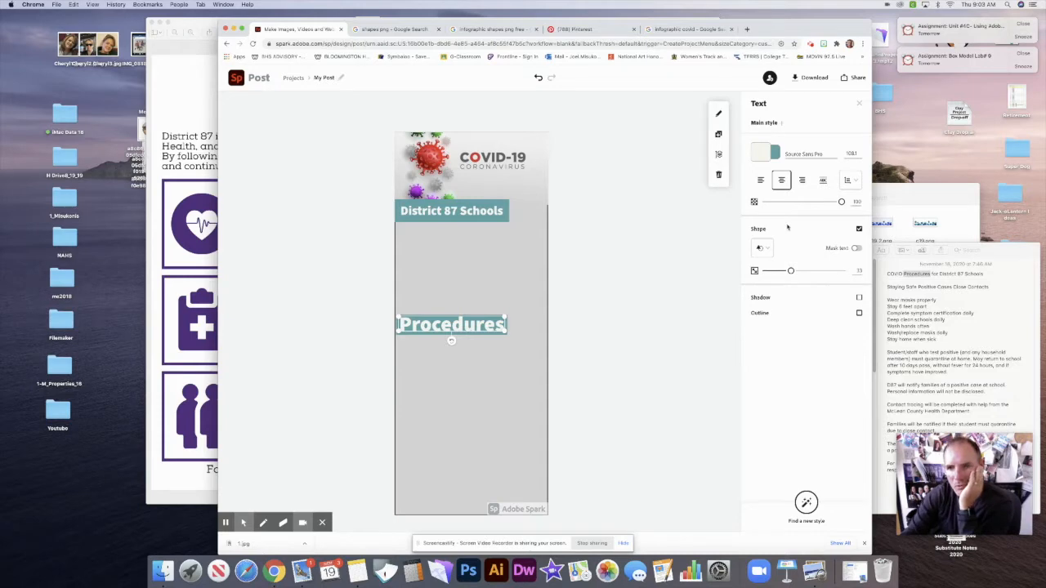
Set the "Procedures" font to Yellowtail Regular, then shrink the text and move it below the CORONAVIRUS line of the header image
click(833, 154)
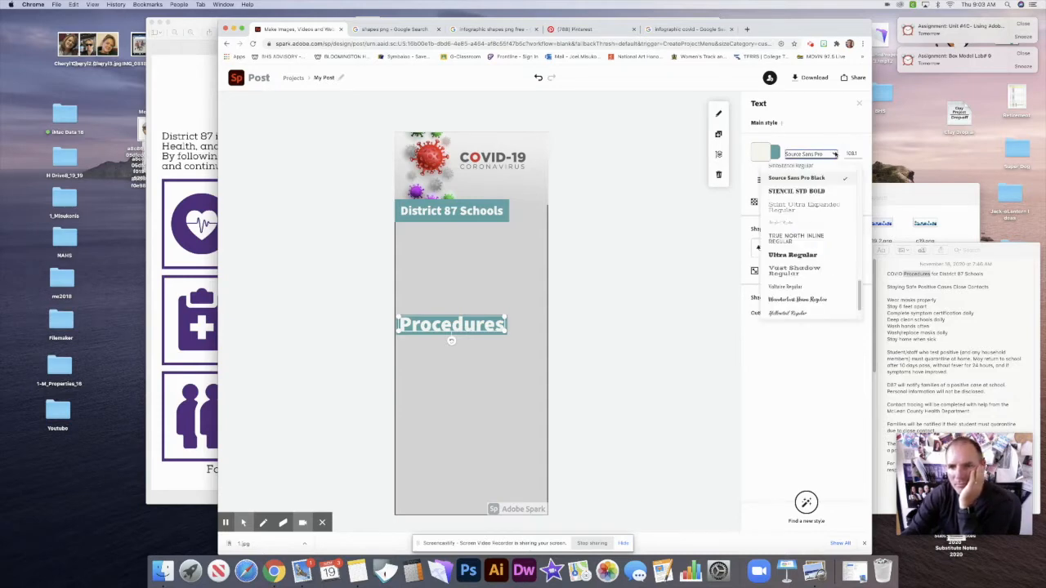
click(821, 300)
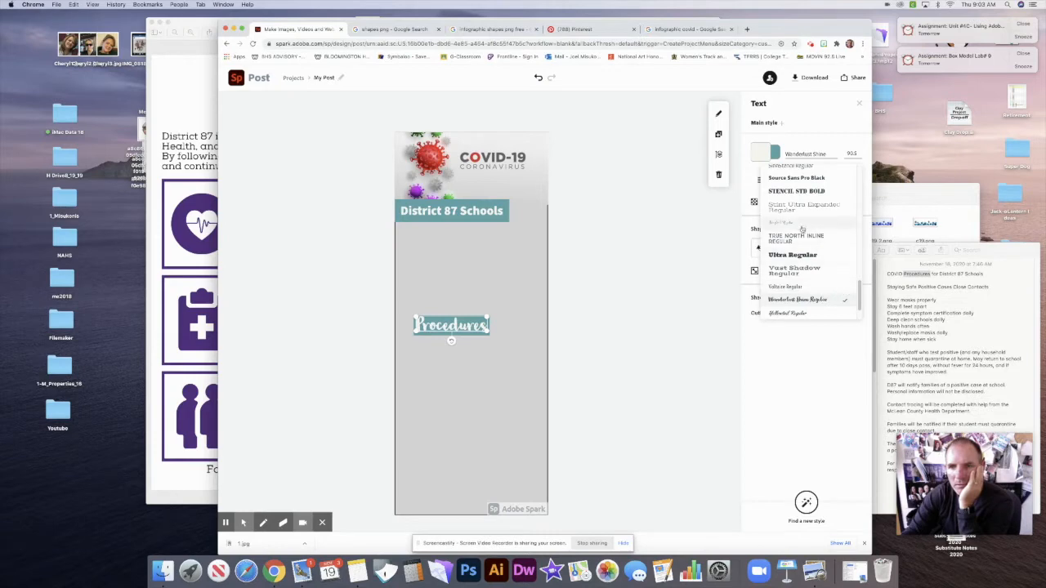
click(801, 225)
scroll(857, 285, down, 2)
click(789, 279)
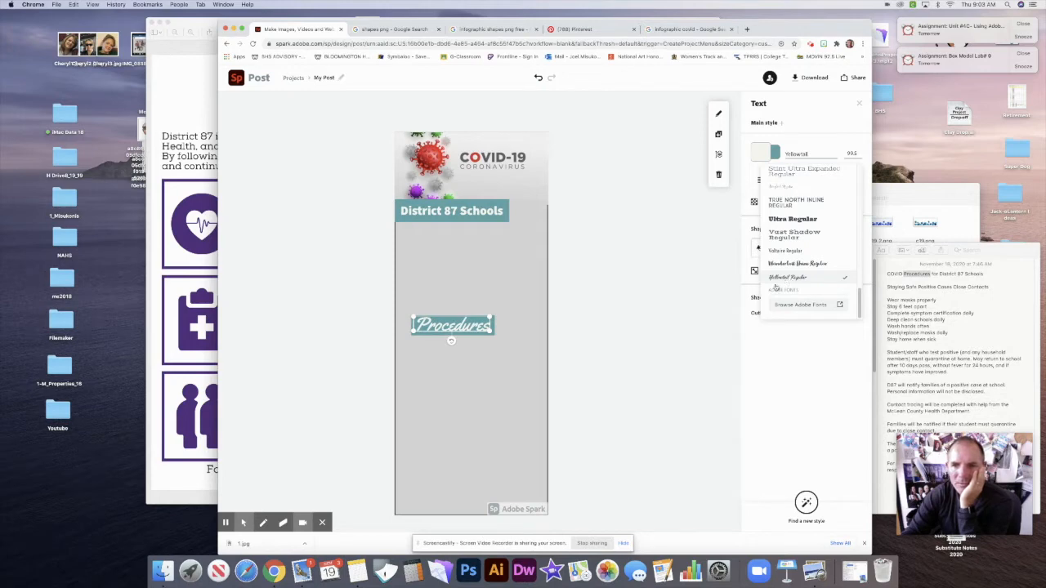
drag(490, 333, 500, 197)
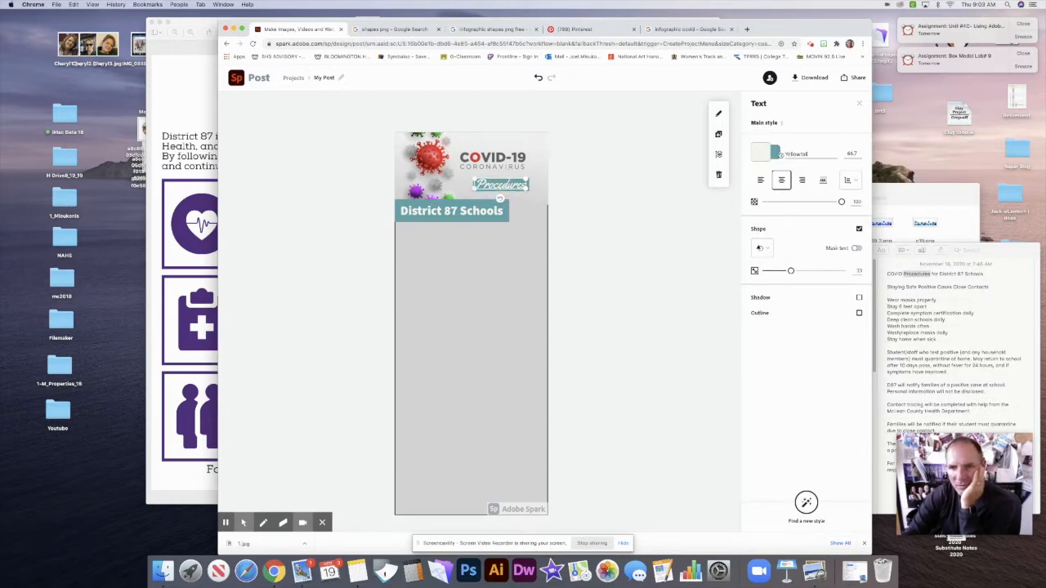
Remove the background shape from the "Procedures" text and set its text color to black
click(859, 229)
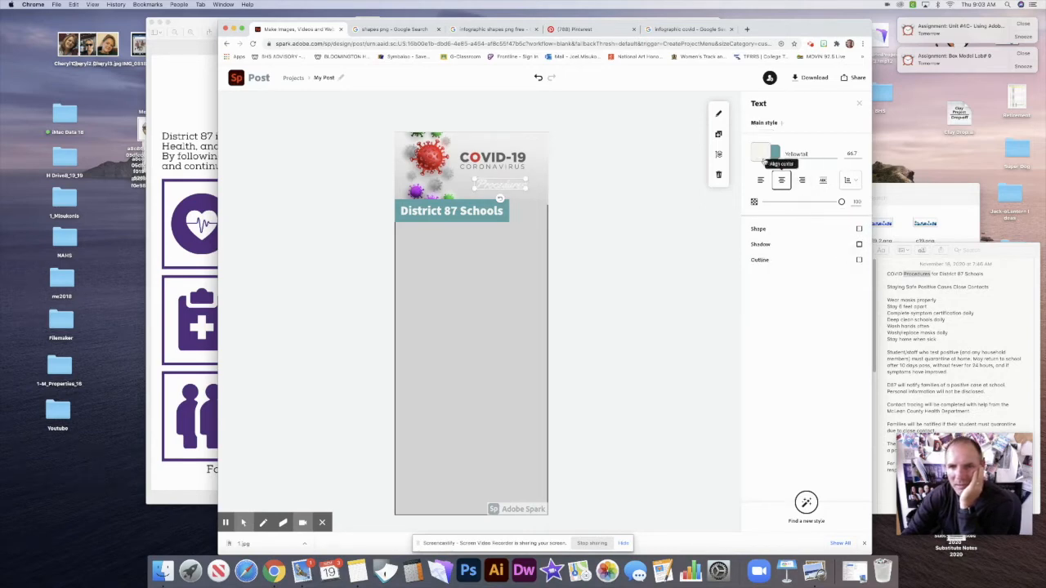
click(761, 152)
click(801, 224)
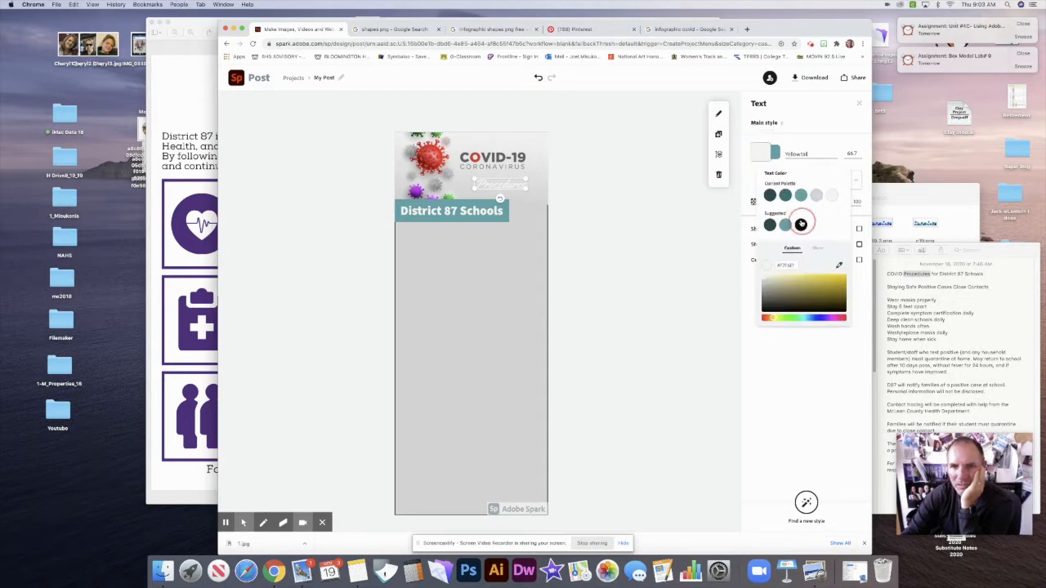
click(615, 217)
Tilt the "Procedures" text upward and position it just beneath the CORONAVIRUS line, then deselect it
mouse_move(513, 185)
mouse_down()
mouse_move(503, 179)
mouse_move(520, 178)
mouse_move(510, 188)
mouse_move(508, 175)
mouse_up()
click(583, 173)
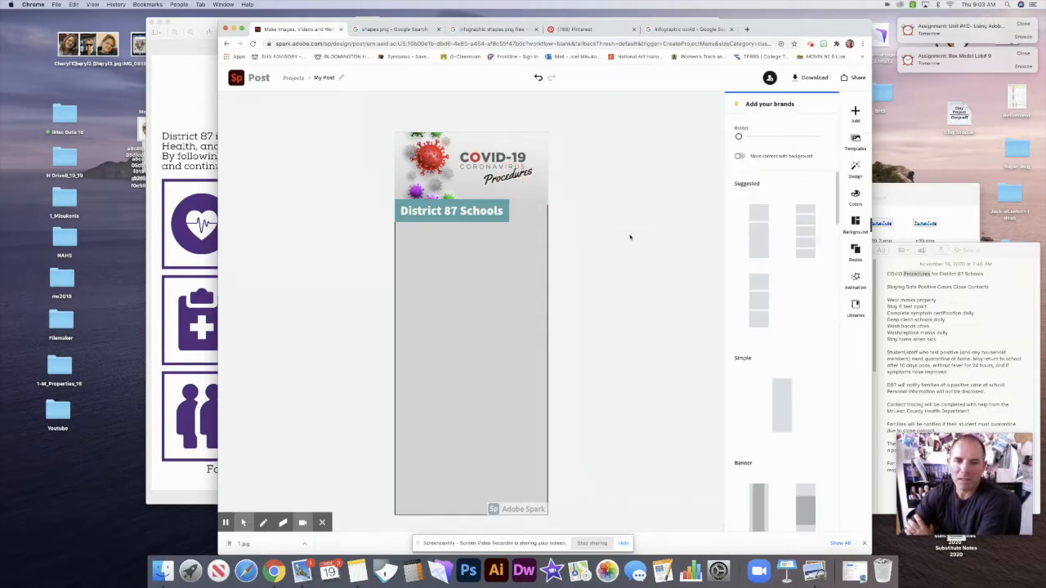
Review the sections of the COVID Procedures PDF in Preview and return to Adobe Spark in Chrome
click(156, 108)
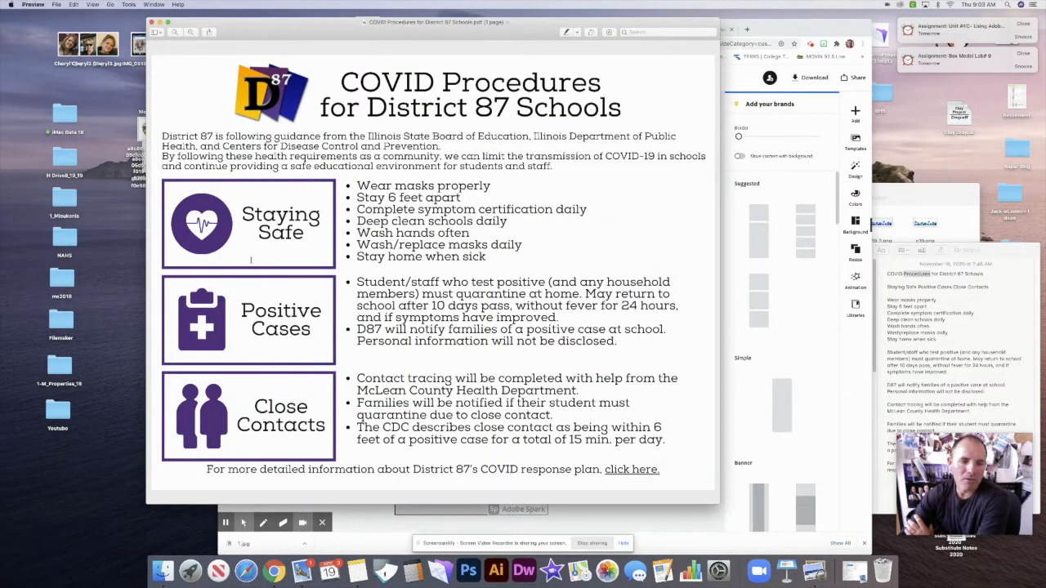
click(686, 514)
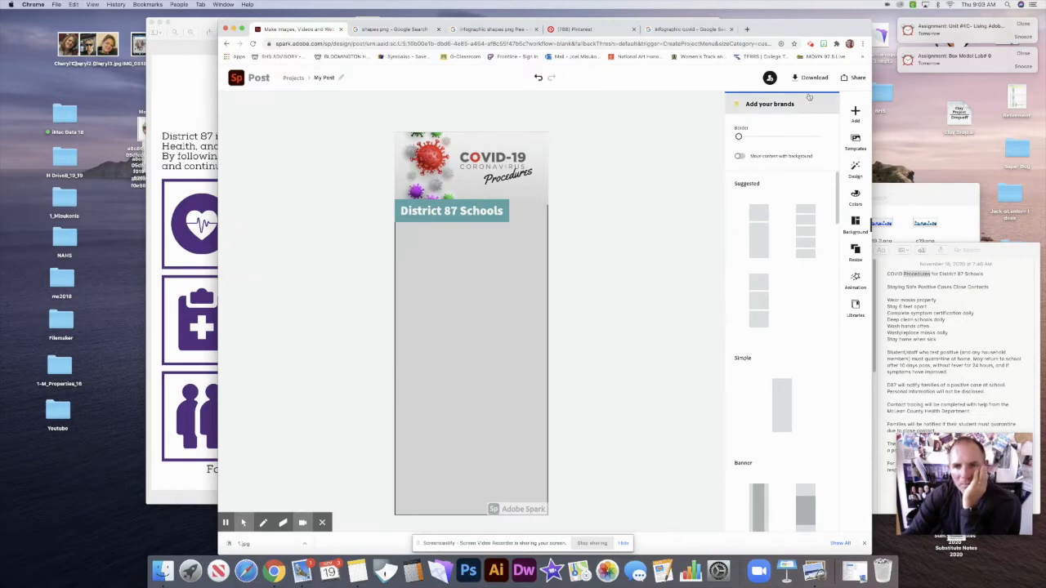
Search the icons for "circle", add the brush-stroke ring and place it below the District 87 Schools title, overlapping the page's right edge
click(855, 112)
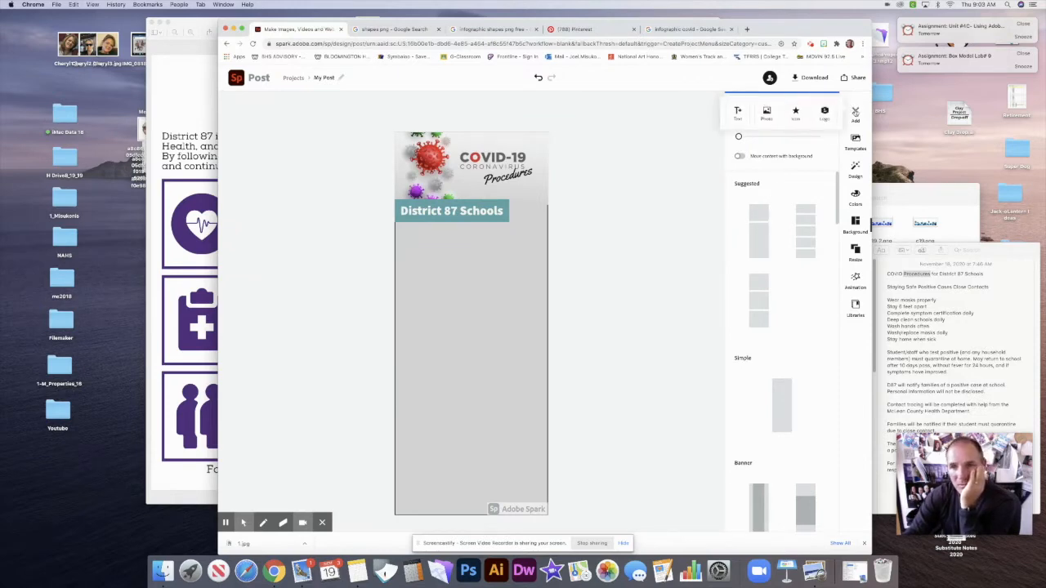
click(795, 113)
drag(770, 142, 719, 144)
text(arc)
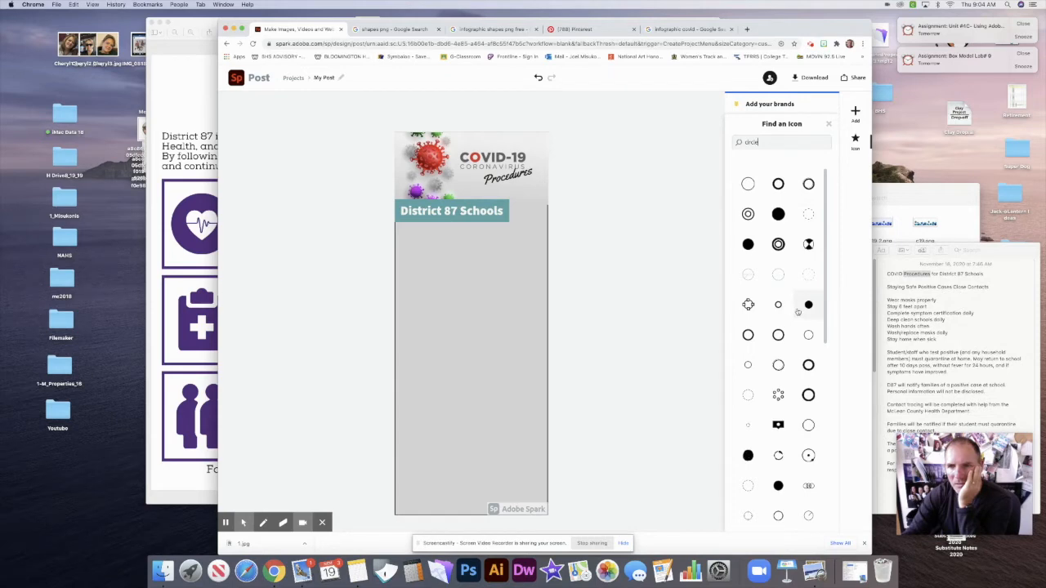
scroll(796, 307, down, 1)
scroll(796, 308, down, 2)
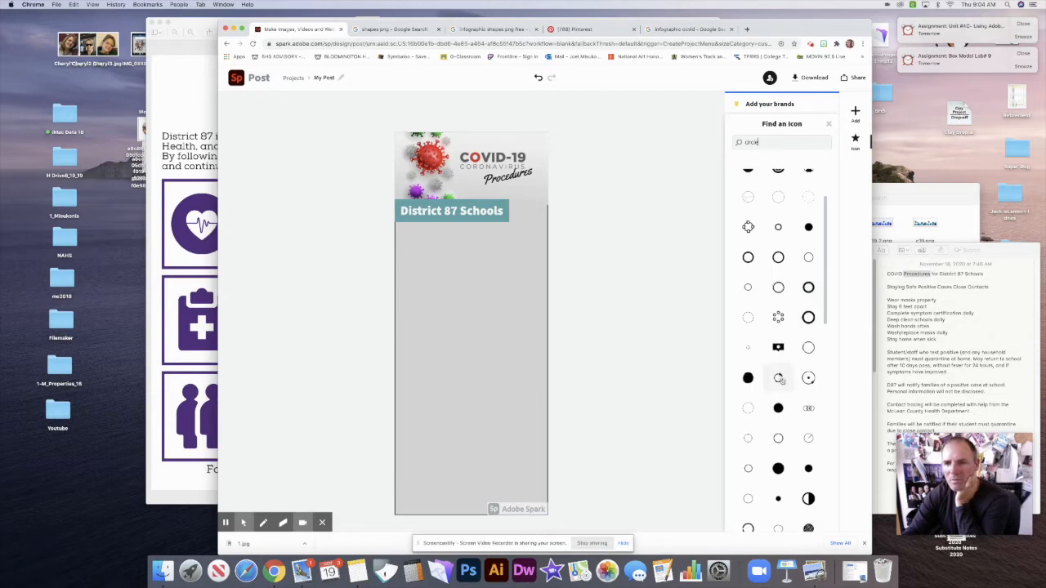
scroll(792, 377, down, 3)
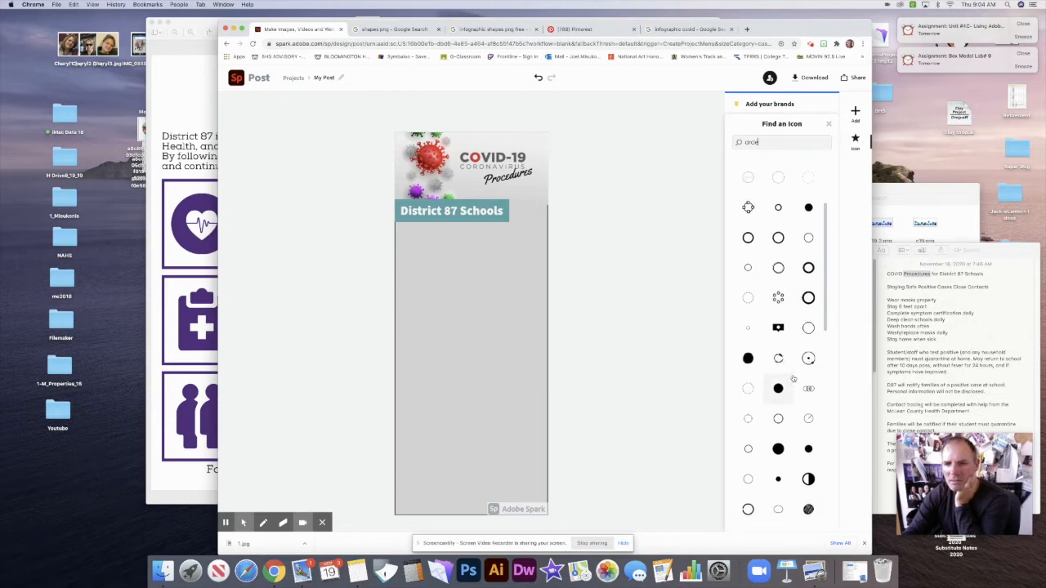
click(778, 496)
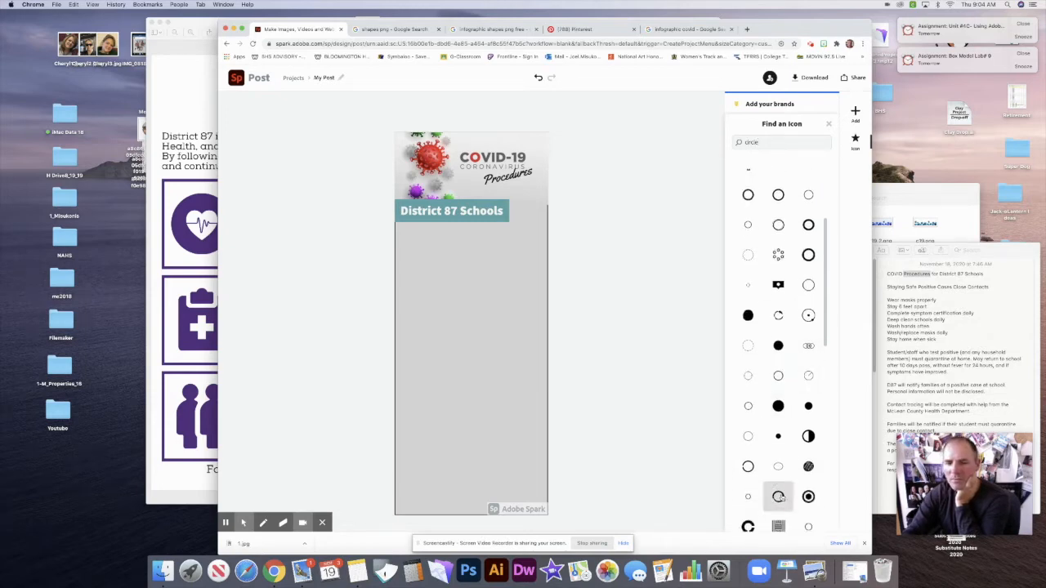
drag(493, 365, 539, 354)
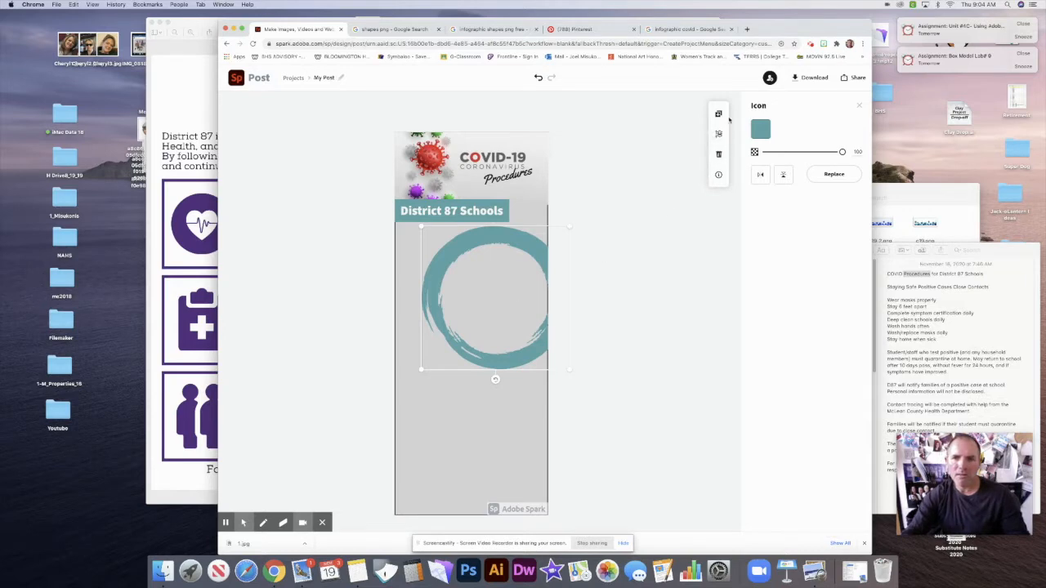
Duplicate the ring twice and stagger the copies down the page so the three rings overlap in a zigzag chain
click(719, 114)
drag(526, 367, 458, 466)
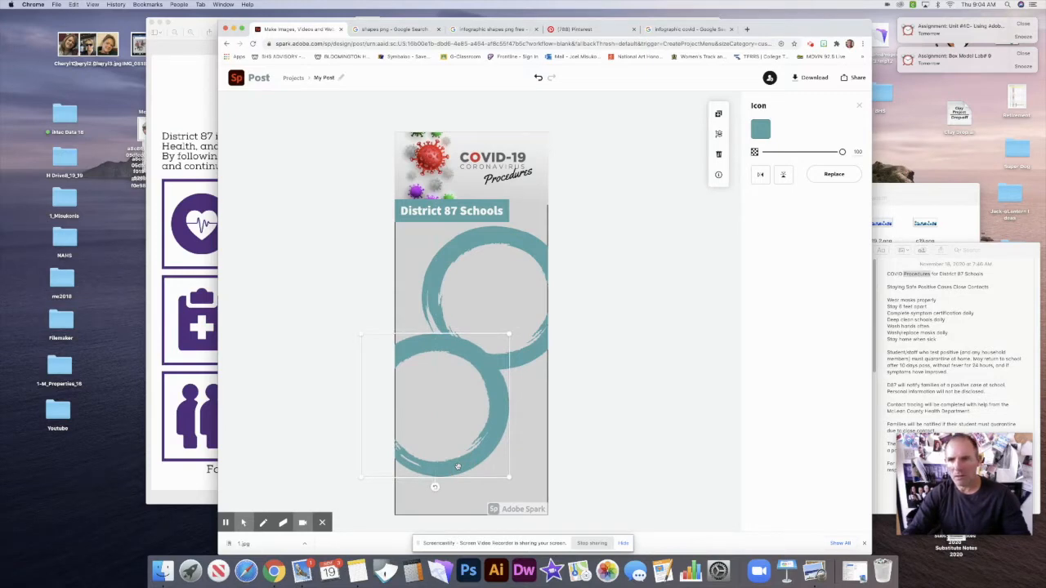
click(719, 114)
drag(493, 451, 573, 508)
drag(484, 383, 487, 373)
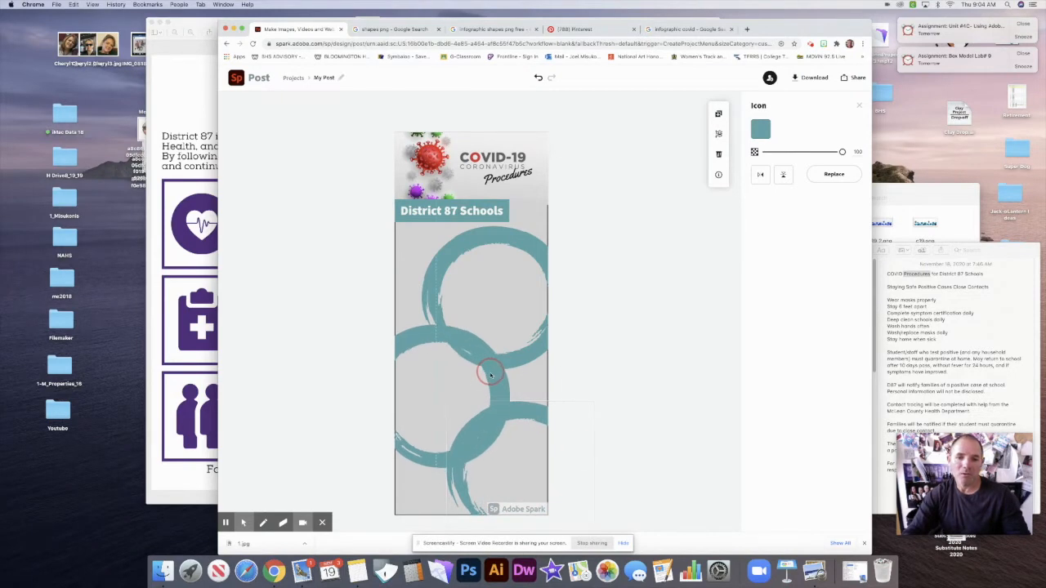
click(549, 352)
click(657, 360)
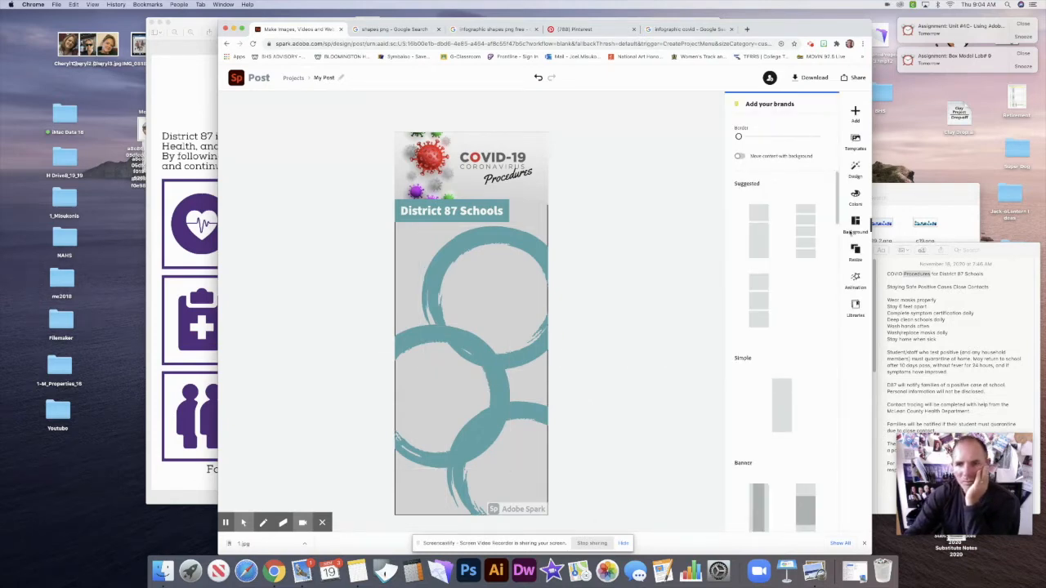
Try several Decorative color palettes on the design, from blue-grey and olive to teal and brown
click(859, 197)
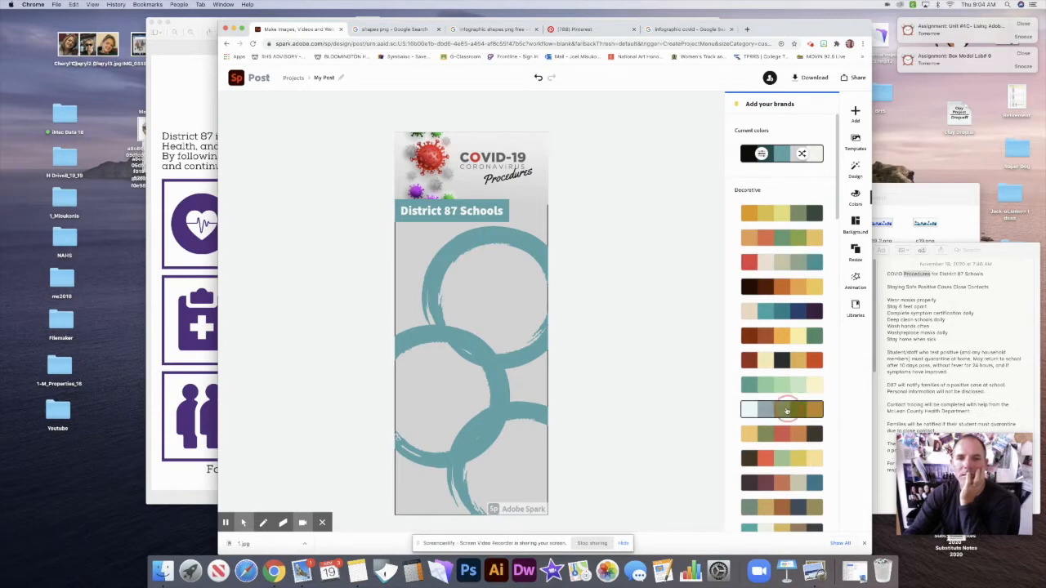
click(786, 411)
scroll(786, 413, down, 1)
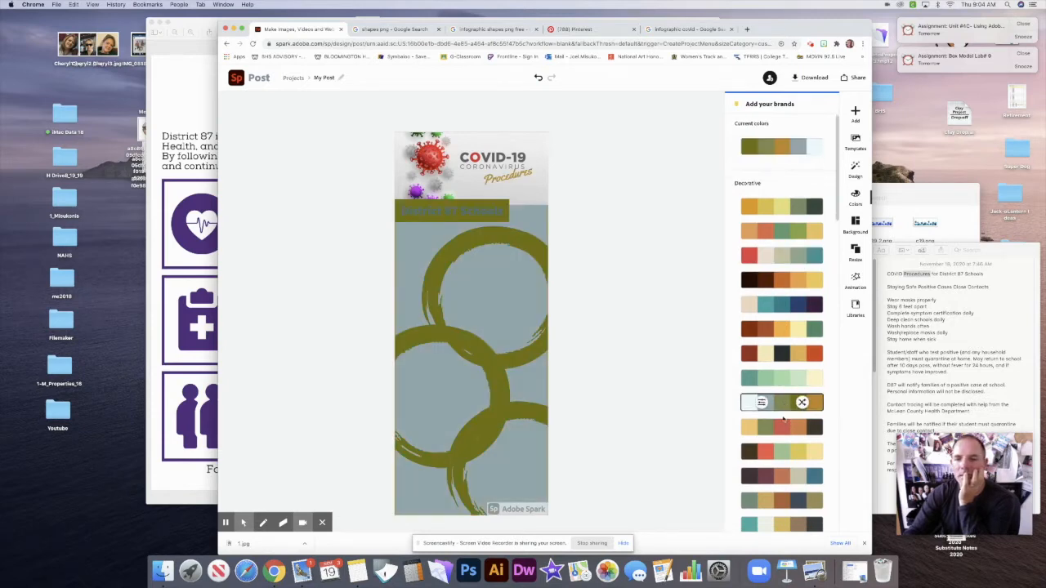
click(787, 425)
scroll(787, 436, down, 2)
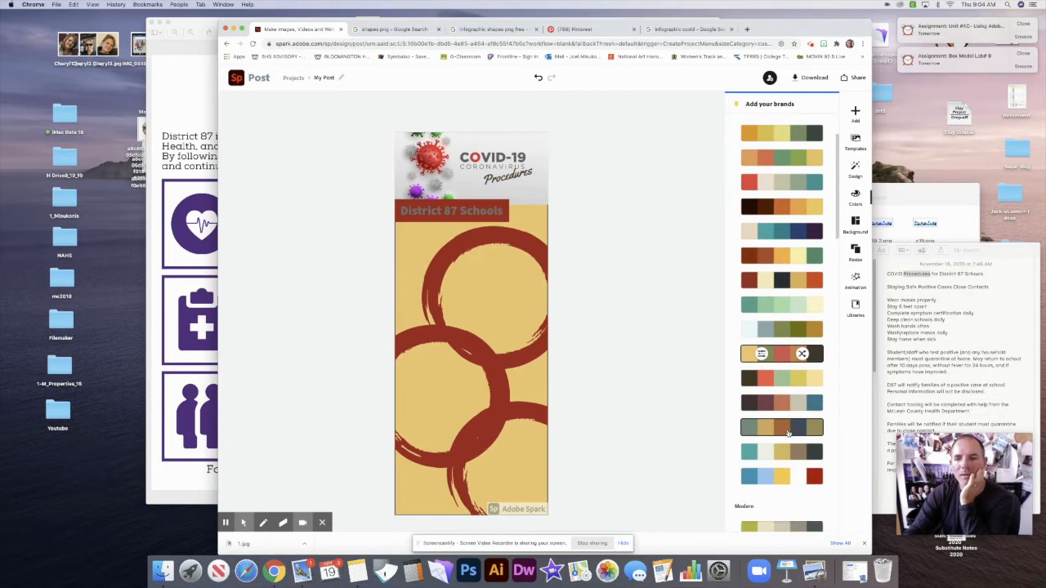
click(790, 401)
scroll(793, 414, down, 1)
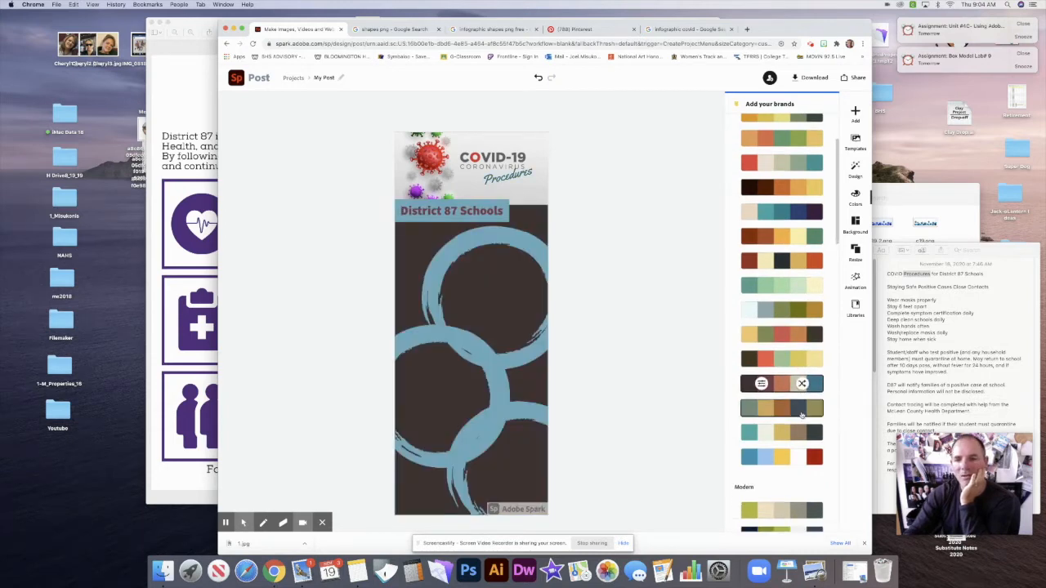
click(796, 417)
scroll(798, 416, down, 1)
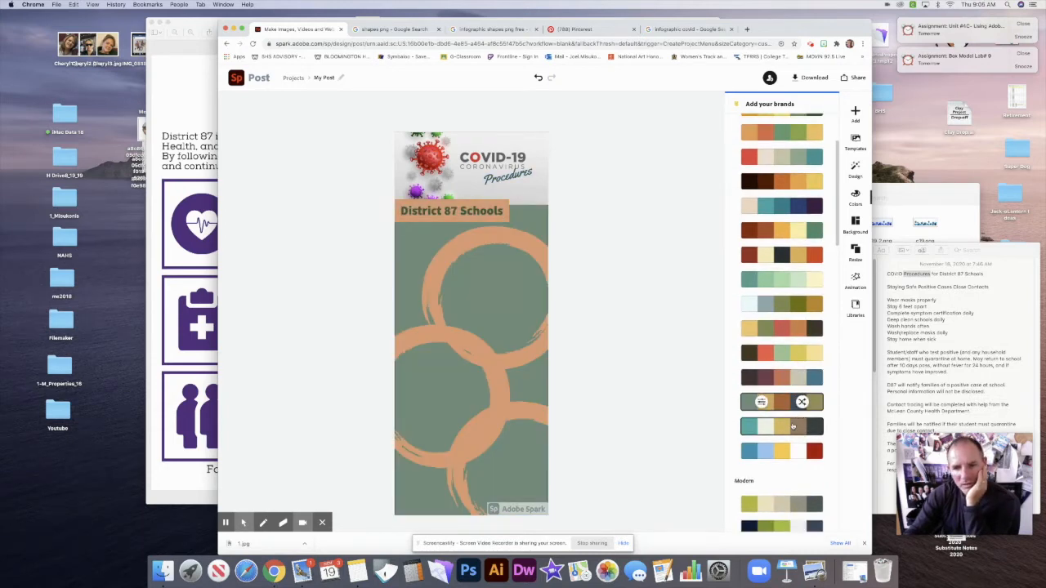
click(793, 425)
scroll(797, 426, down, 2)
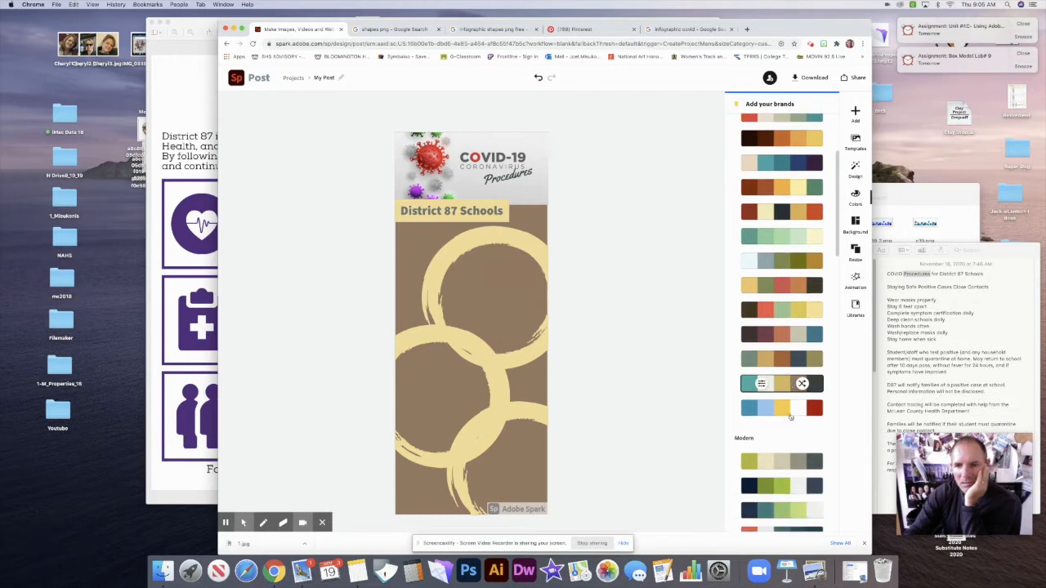
click(791, 413)
Try Modern color palettes on the design, including olive-beige, grey-red, white-to-navy and steel-blue
click(796, 461)
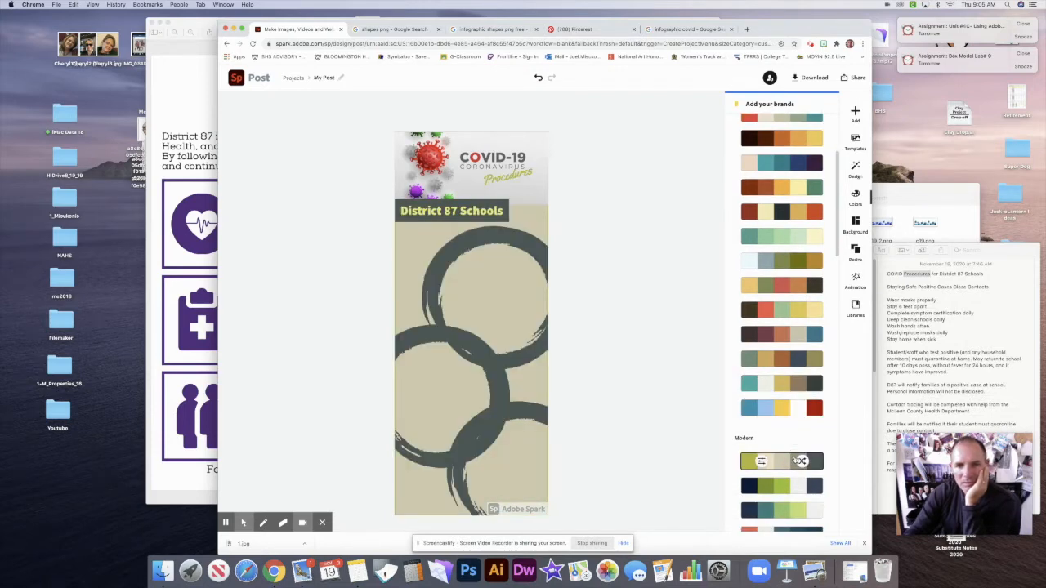
scroll(797, 461, down, 1)
scroll(797, 461, down, 1)
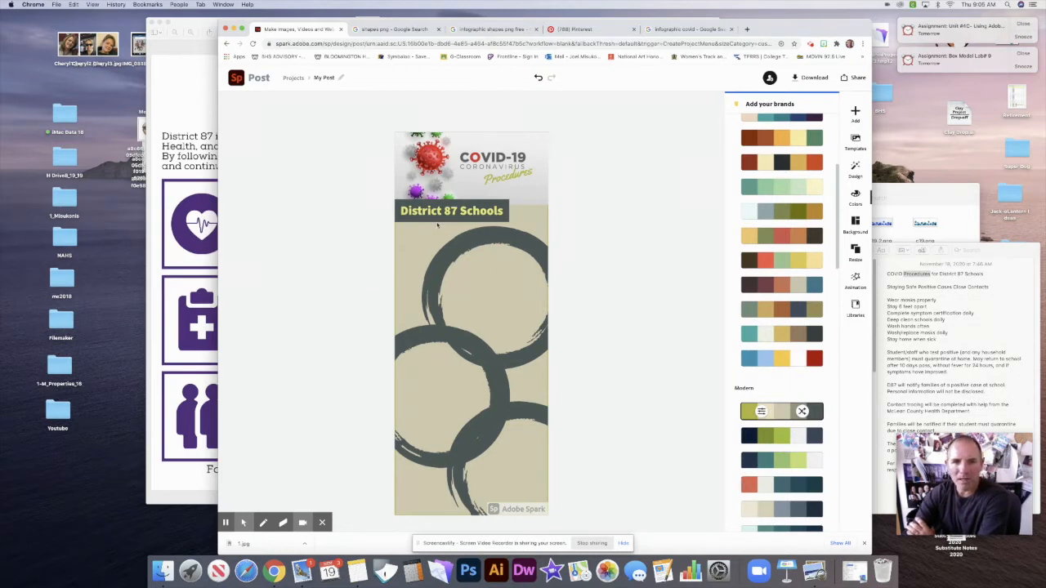
scroll(783, 423, down, 1)
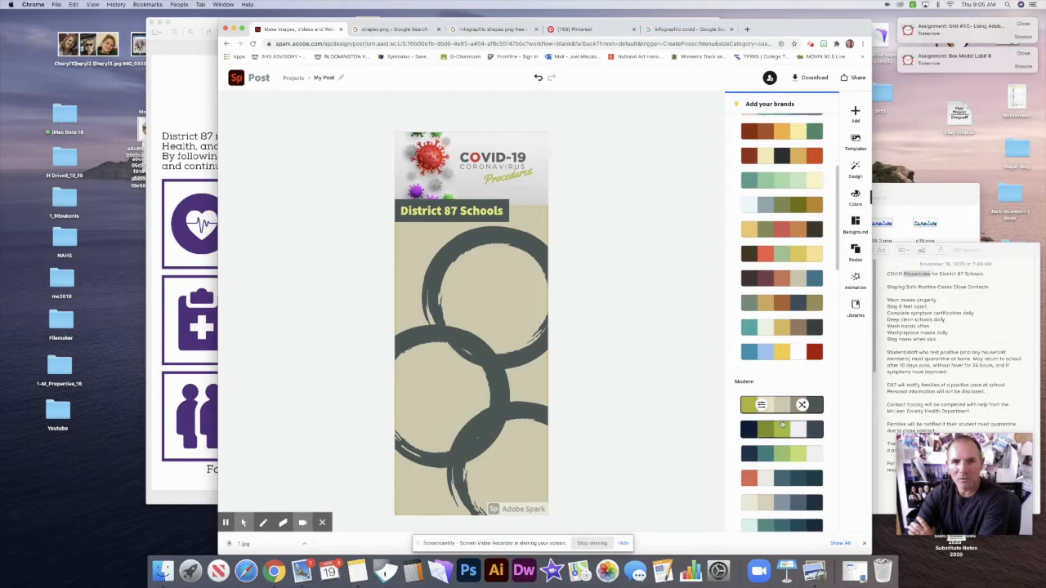
scroll(784, 429, down, 2)
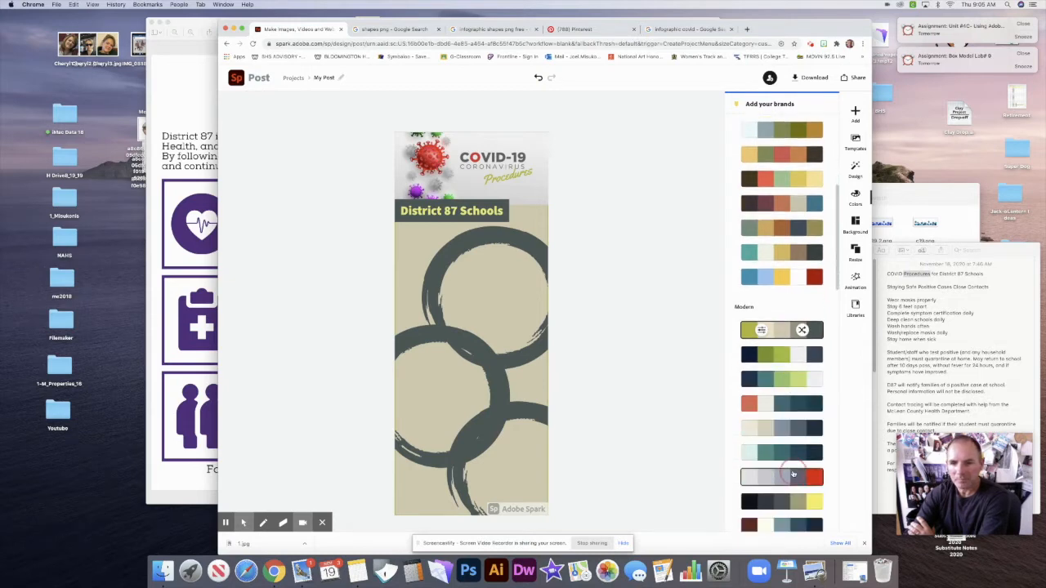
click(791, 474)
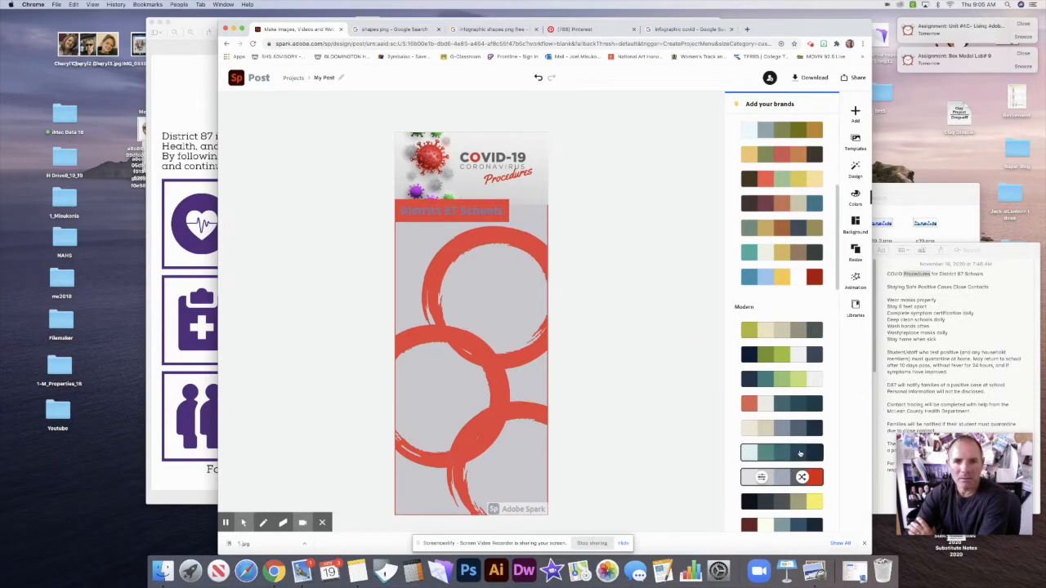
scroll(796, 449, down, 5)
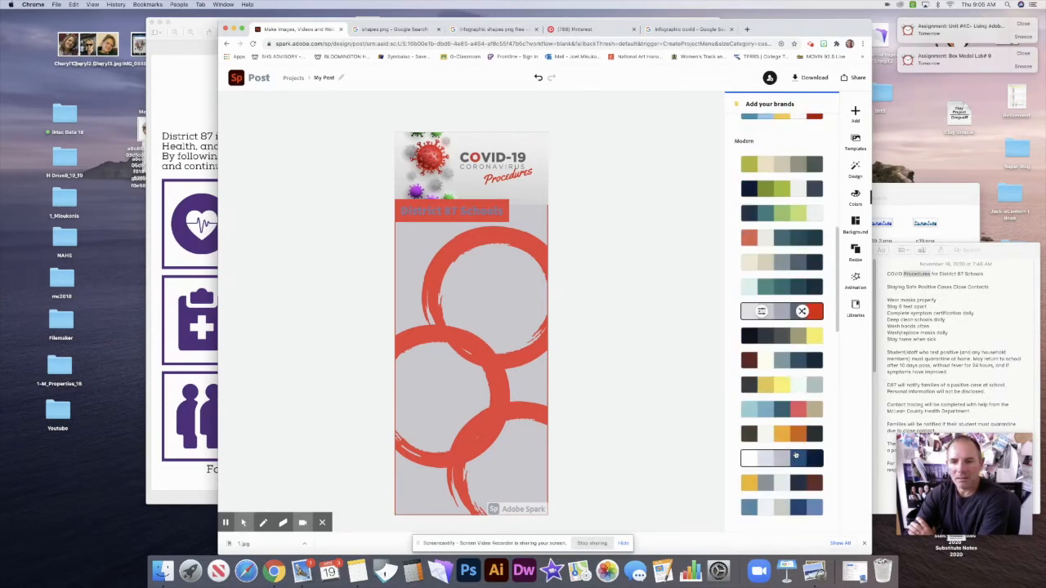
click(783, 459)
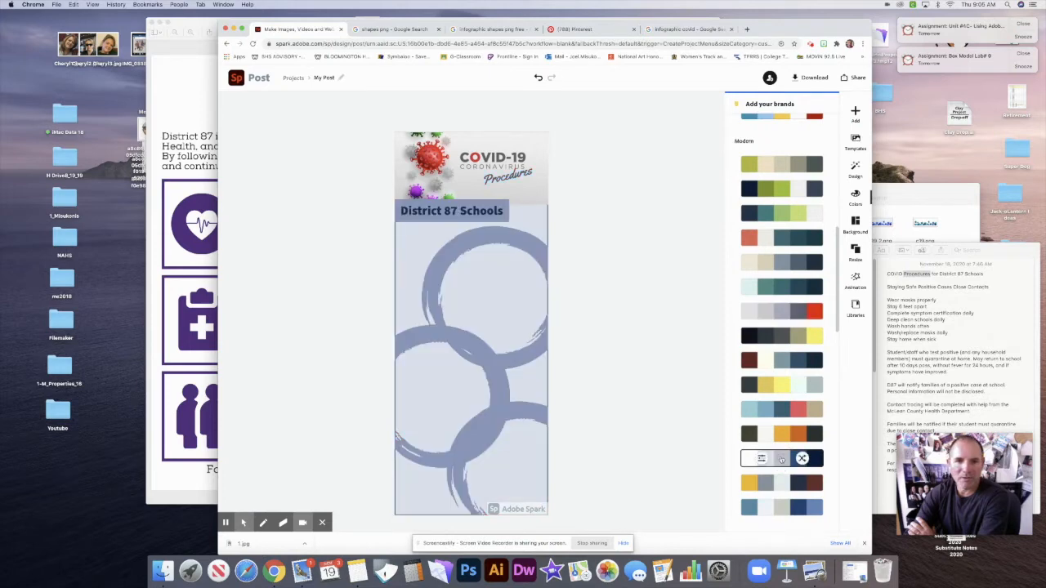
scroll(785, 460, down, 2)
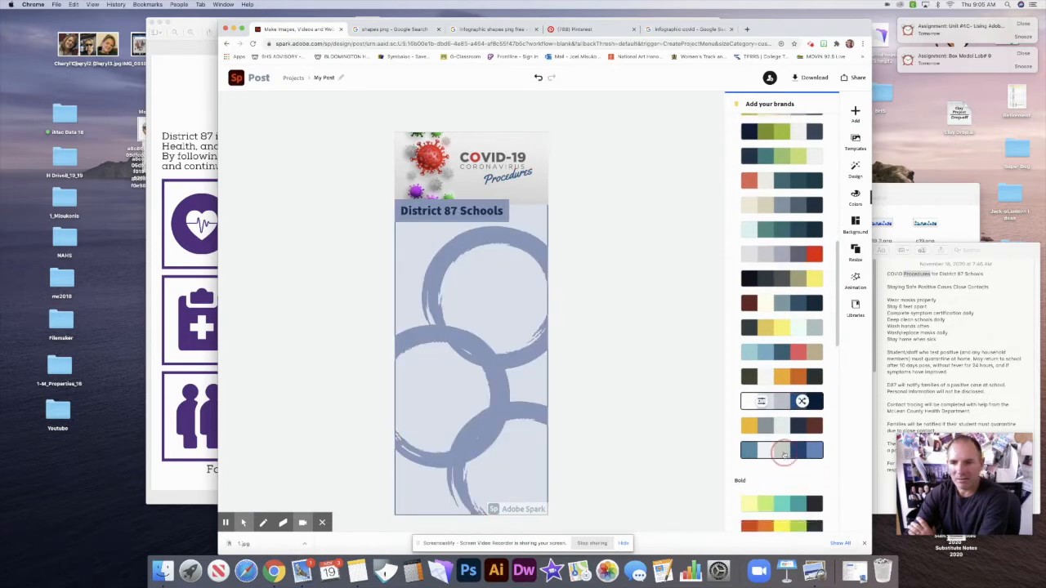
click(783, 454)
click(780, 401)
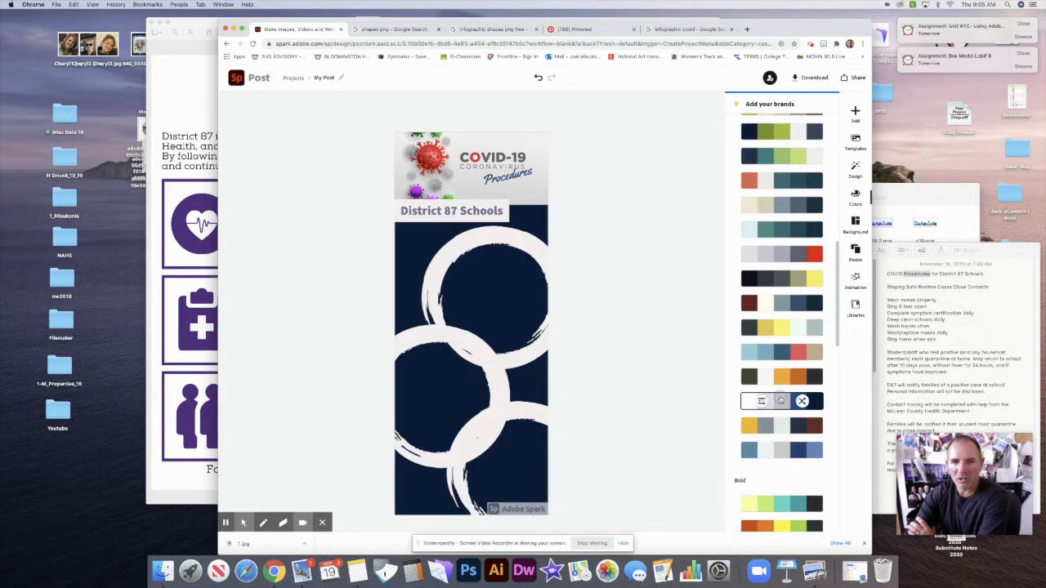
click(785, 451)
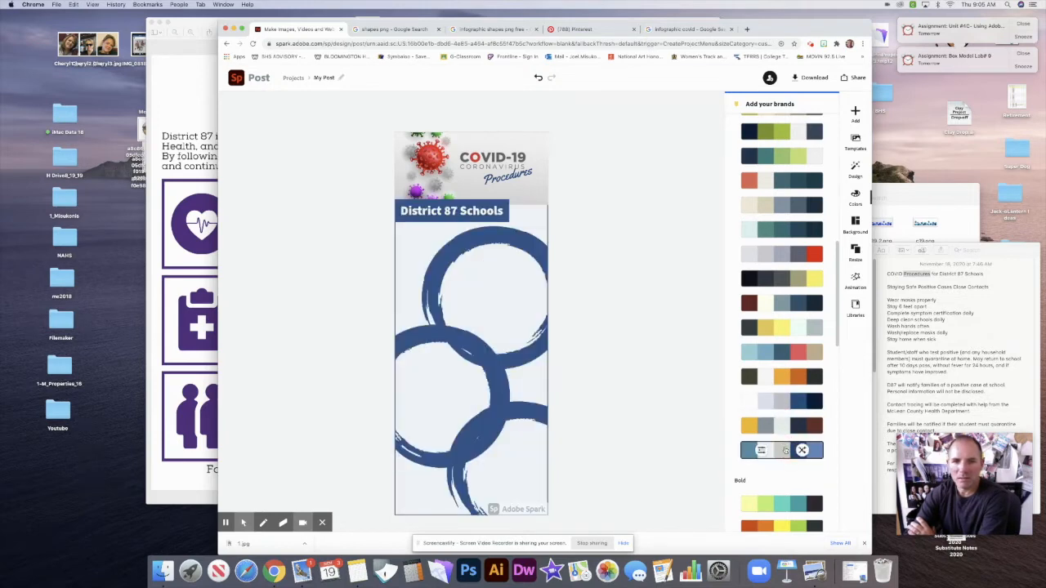
Try the Bold purple-to-light-blue, orange-and-navy and green-to-coral palettes on the design, and look through the Elegant palettes
scroll(785, 450, down, 10)
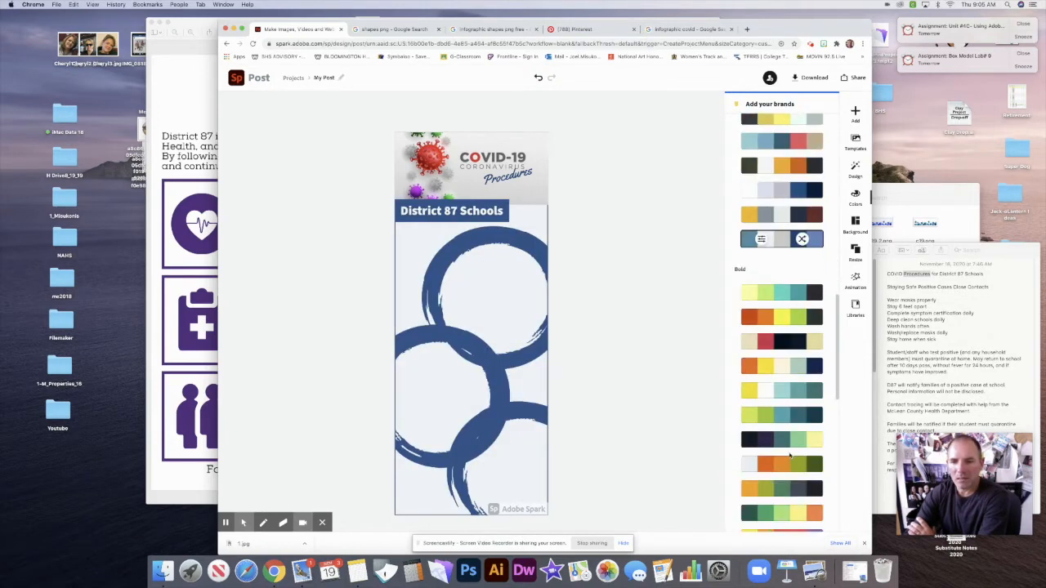
scroll(792, 459, down, 5)
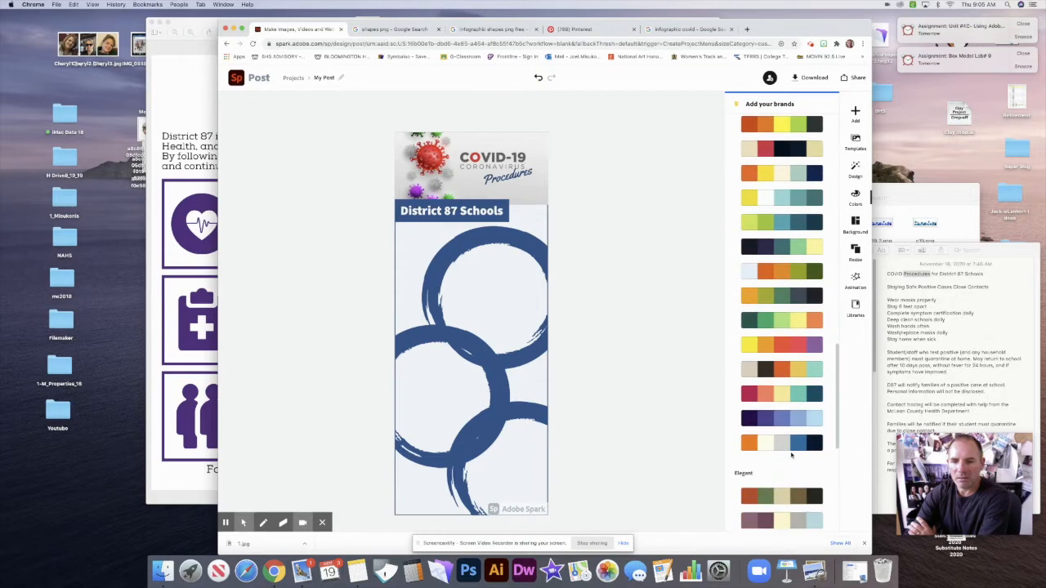
click(793, 418)
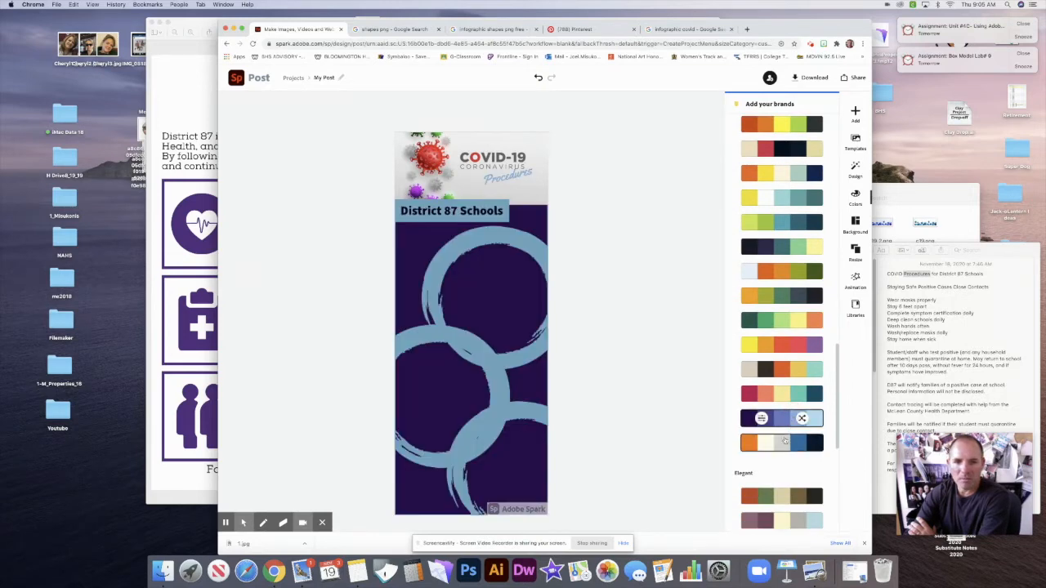
scroll(789, 444, down, 2)
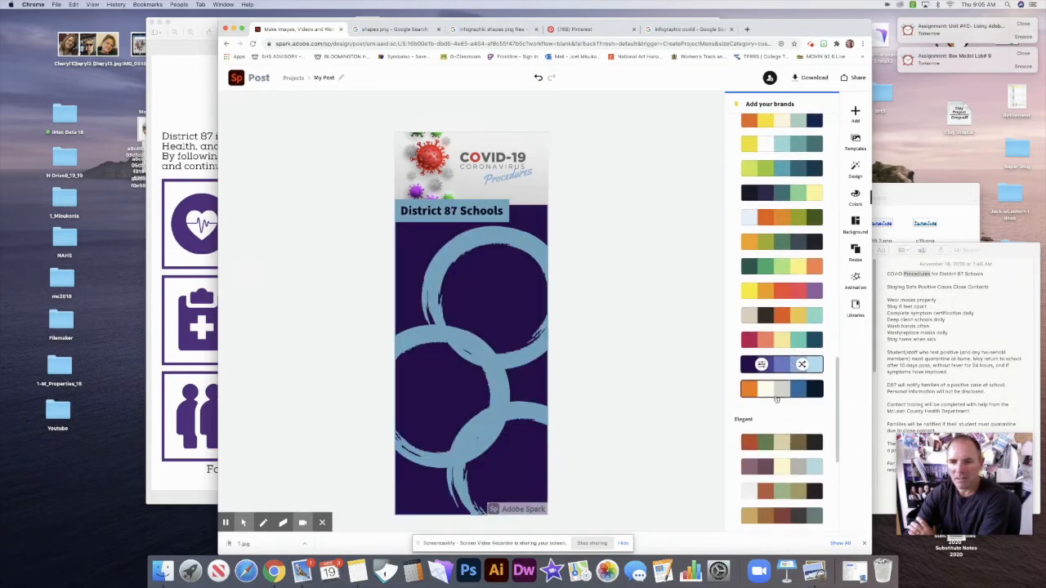
click(777, 392)
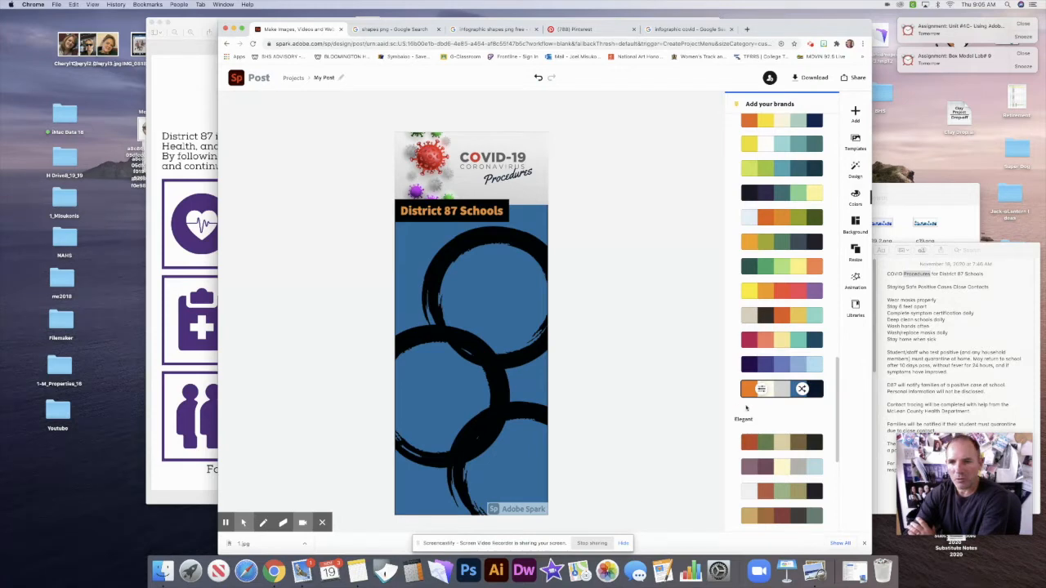
click(783, 268)
scroll(793, 376, down, 5)
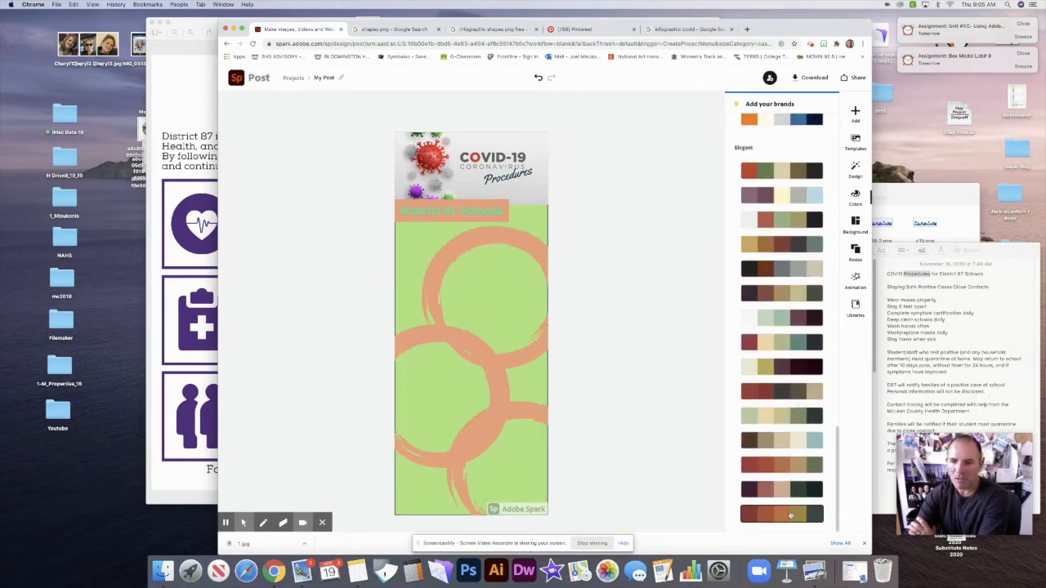
Apply the Modern white-lavender-blue-navy palette to give the design a lavender-grey background and blue rings
scroll(784, 406, up, 4)
scroll(780, 405, up, 3)
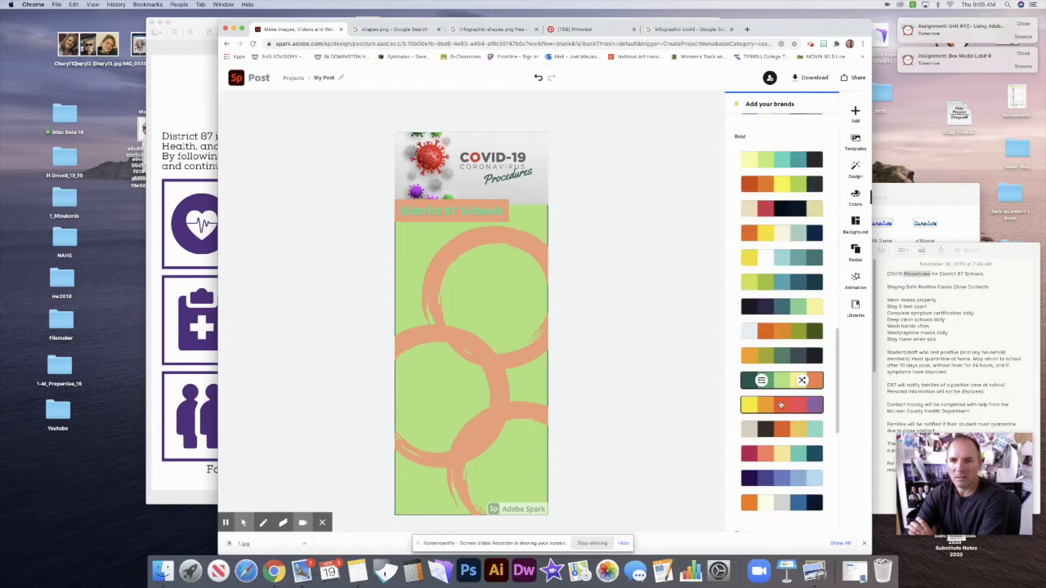
scroll(781, 406, up, 4)
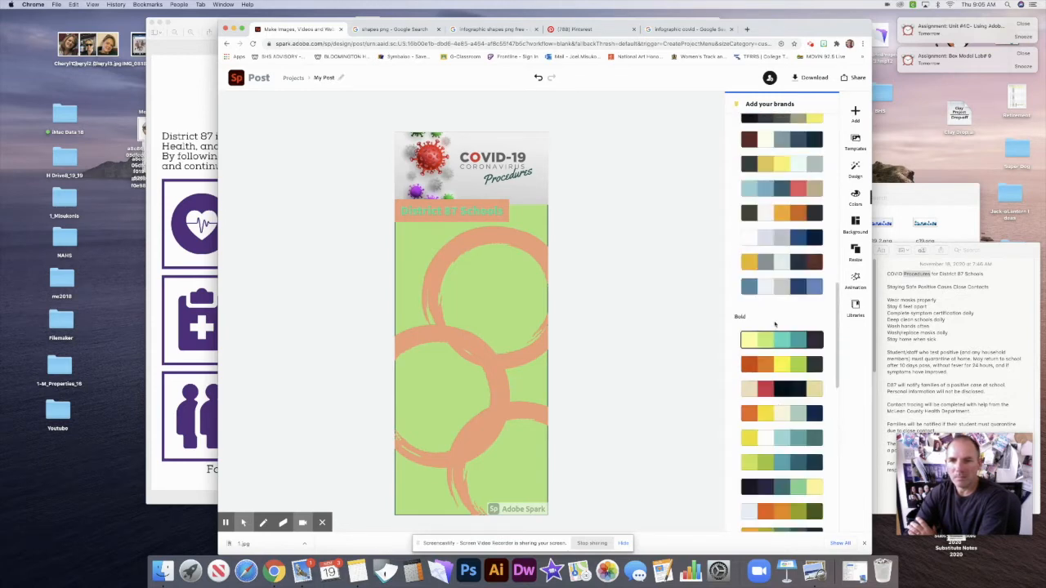
click(782, 234)
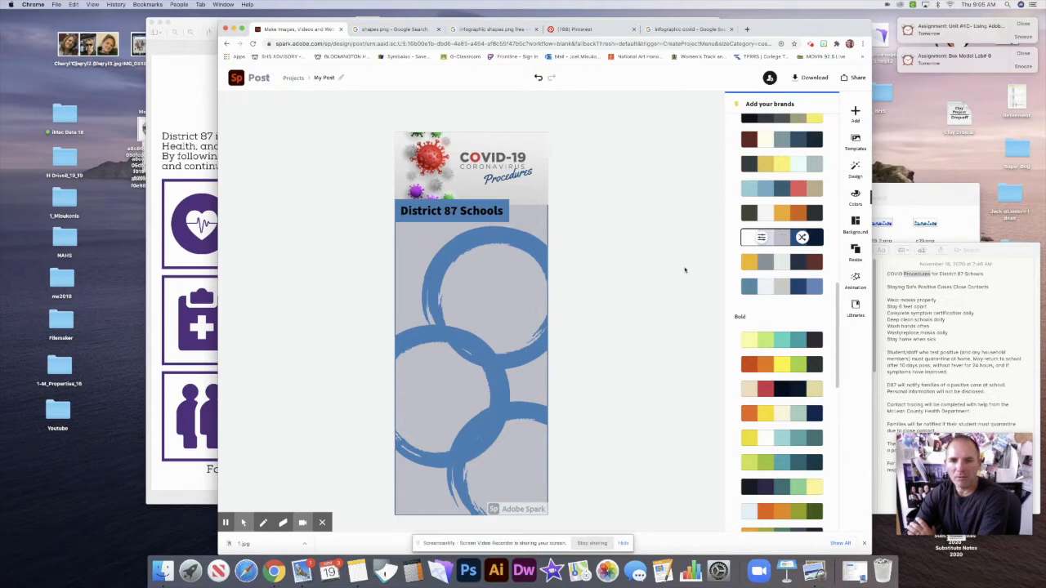
Recolor the middle ring on the design purple
click(484, 357)
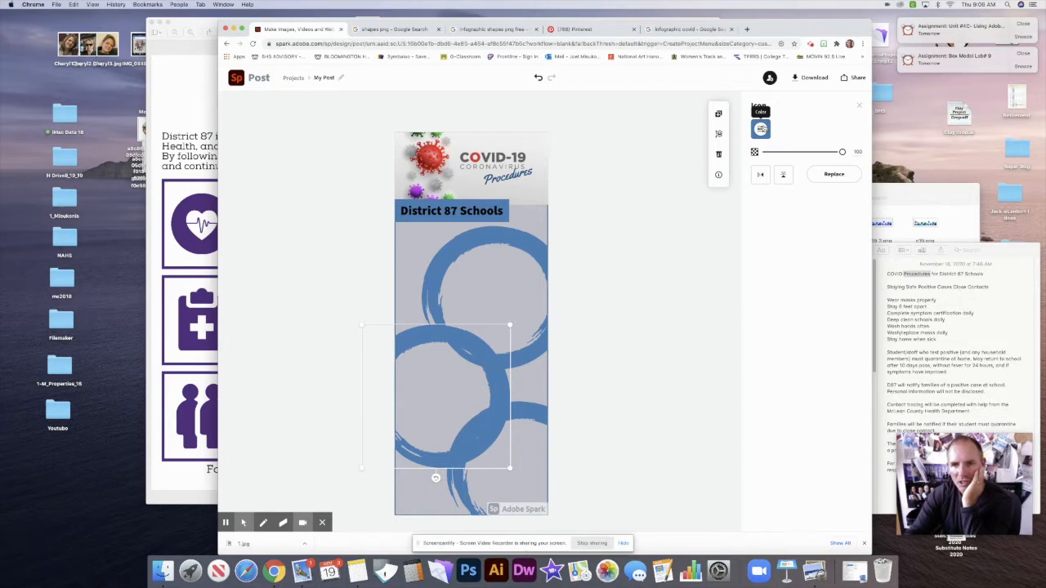
click(761, 129)
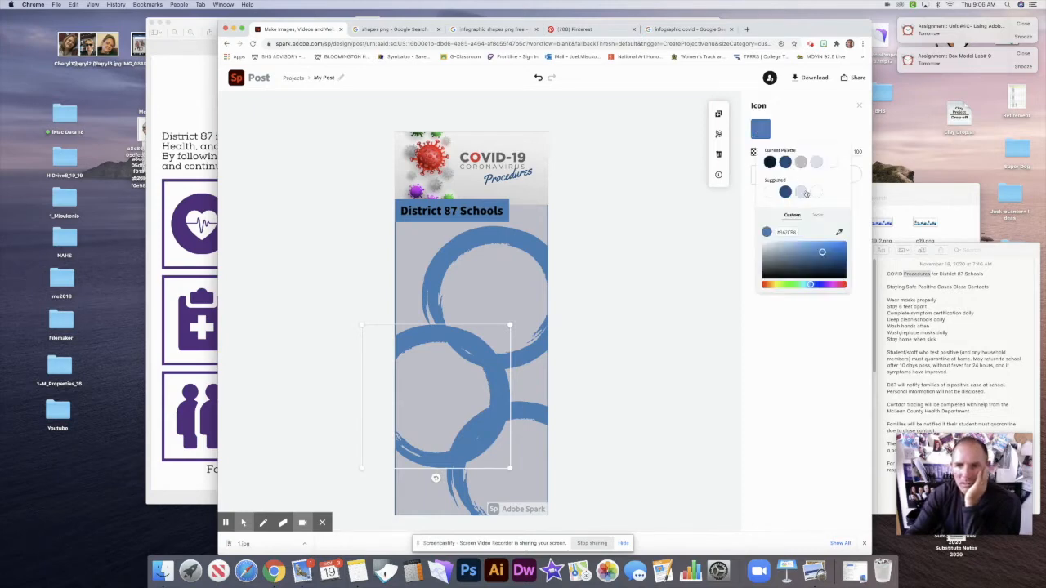
click(815, 215)
click(805, 295)
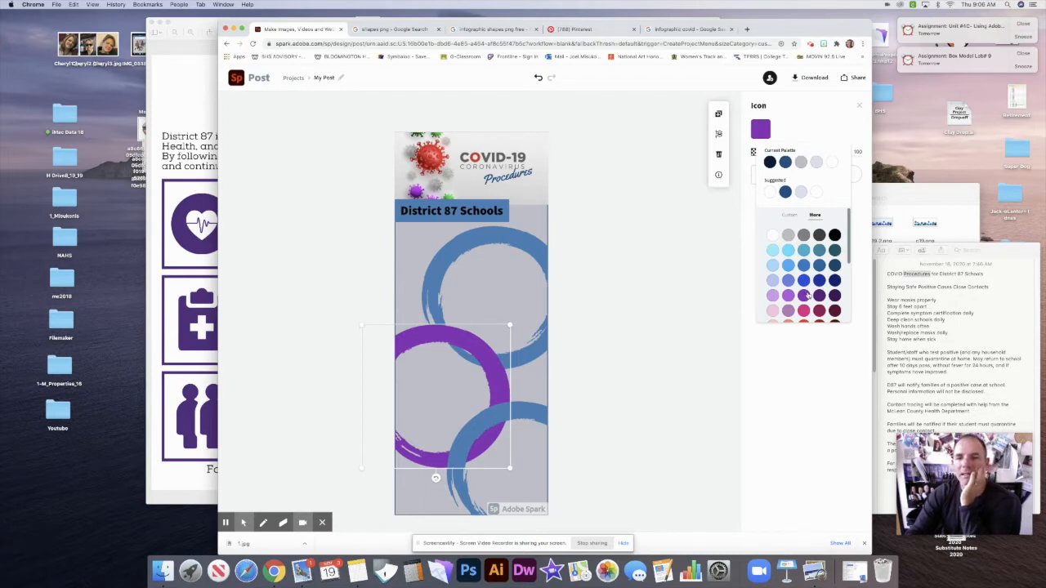
click(735, 296)
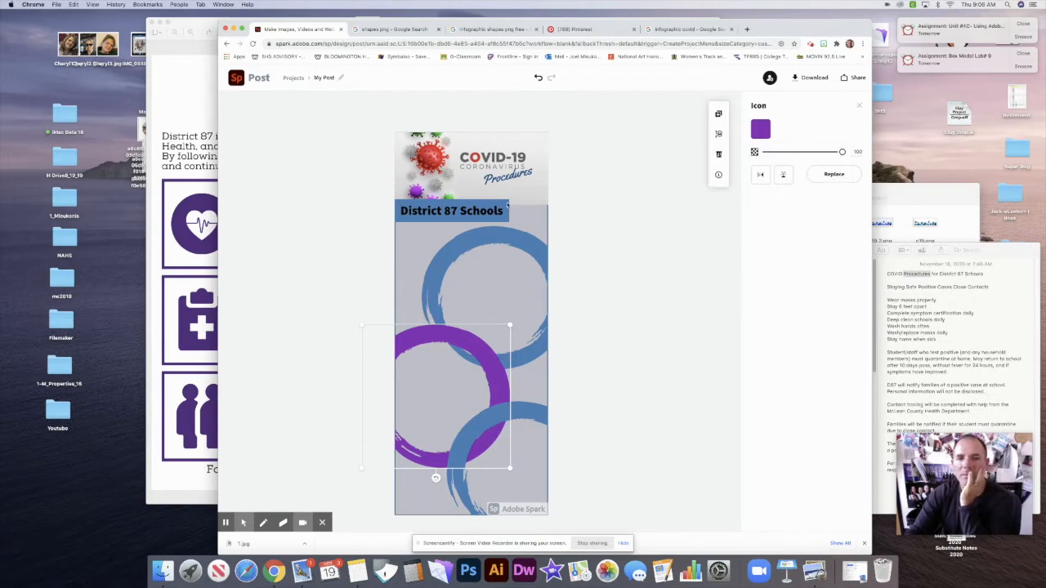
Recolor the bar behind the District 87 Schools heading with the purple from the current palette
click(506, 205)
click(760, 129)
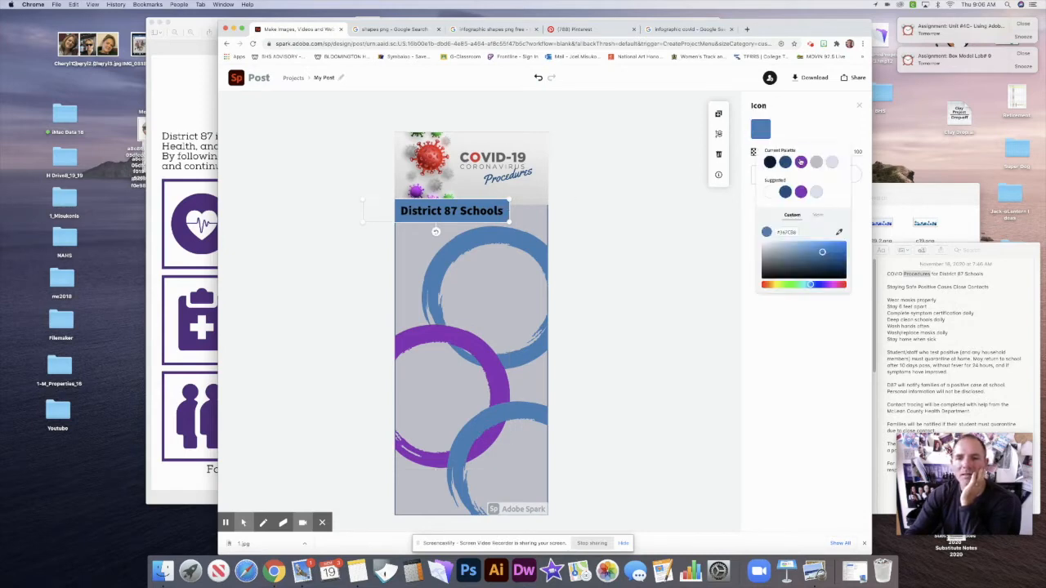
click(800, 162)
Set the shape color of the District 87 Schools text to the same purple as the bar behind it
click(496, 211)
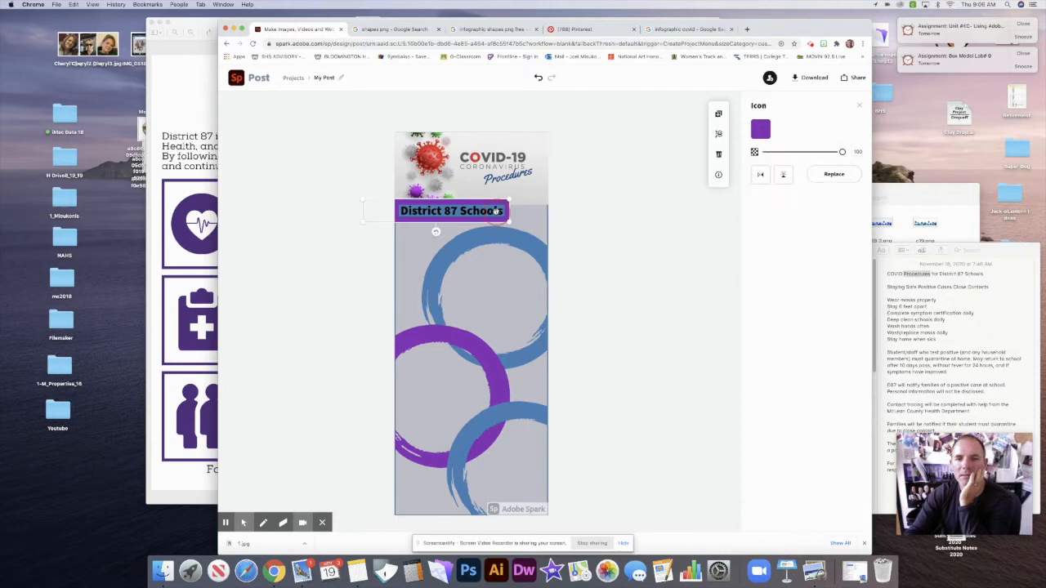
click(496, 211)
click(776, 152)
click(802, 198)
click(671, 267)
click(670, 266)
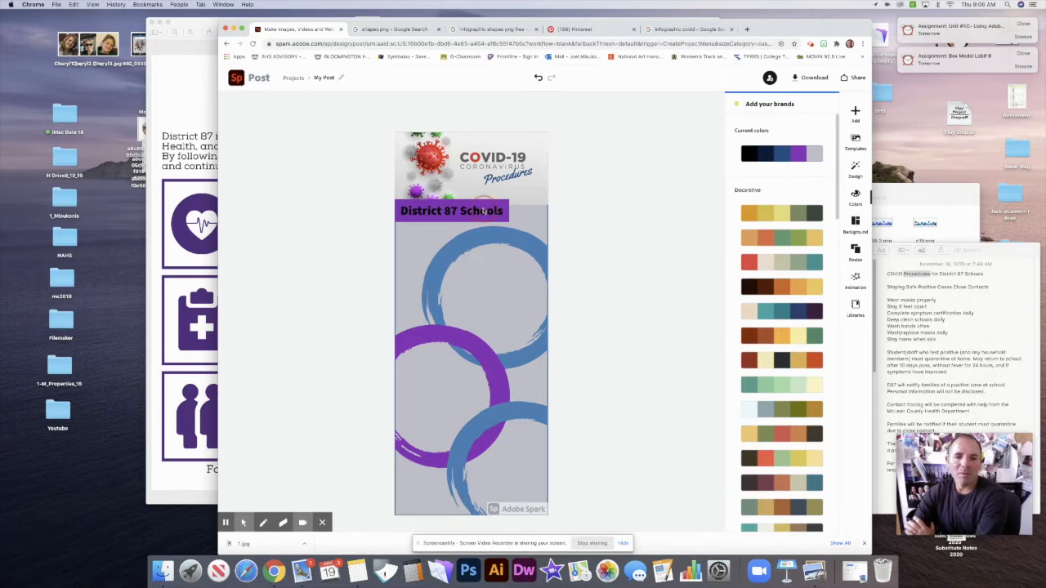
Set the District 87 Schools heading text color to white
click(484, 211)
click(760, 152)
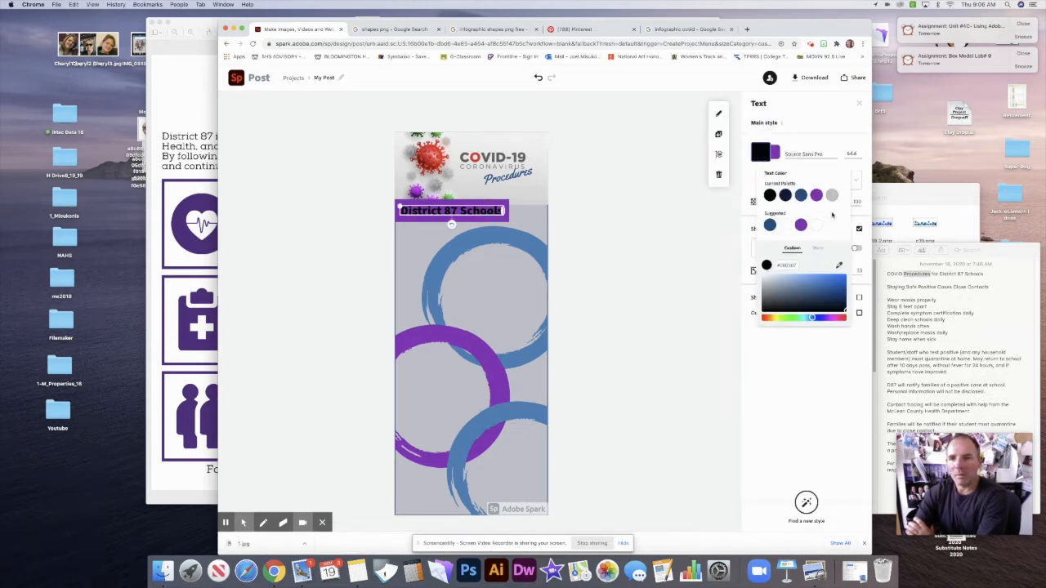
drag(765, 278, 753, 258)
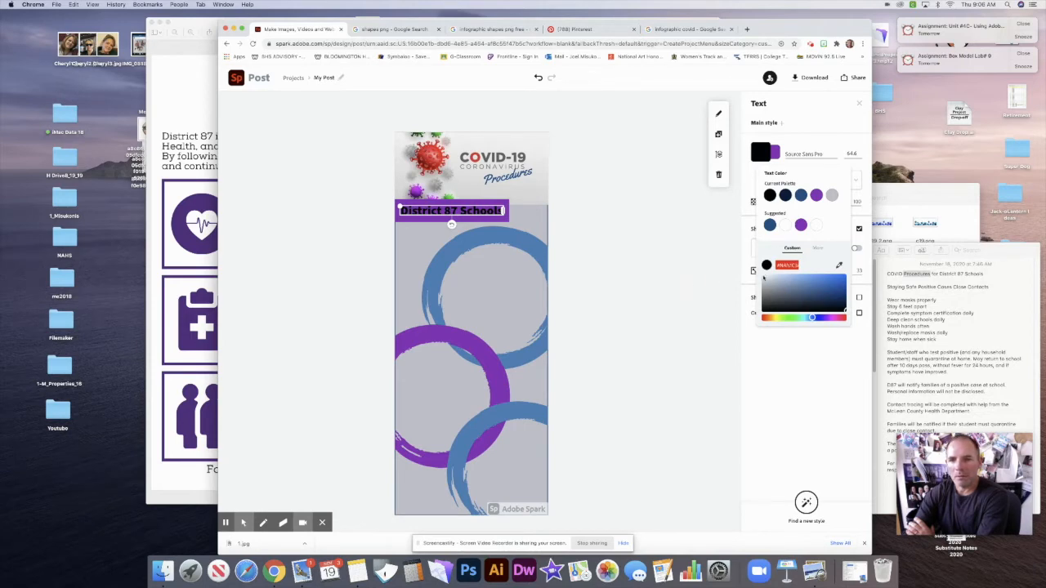
click(815, 248)
click(773, 269)
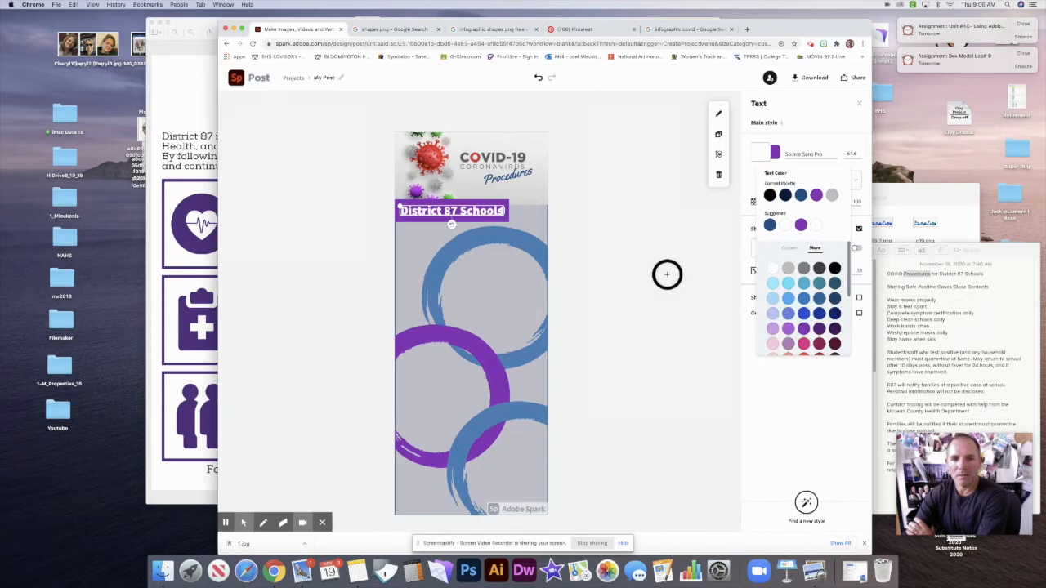
click(668, 277)
click(605, 190)
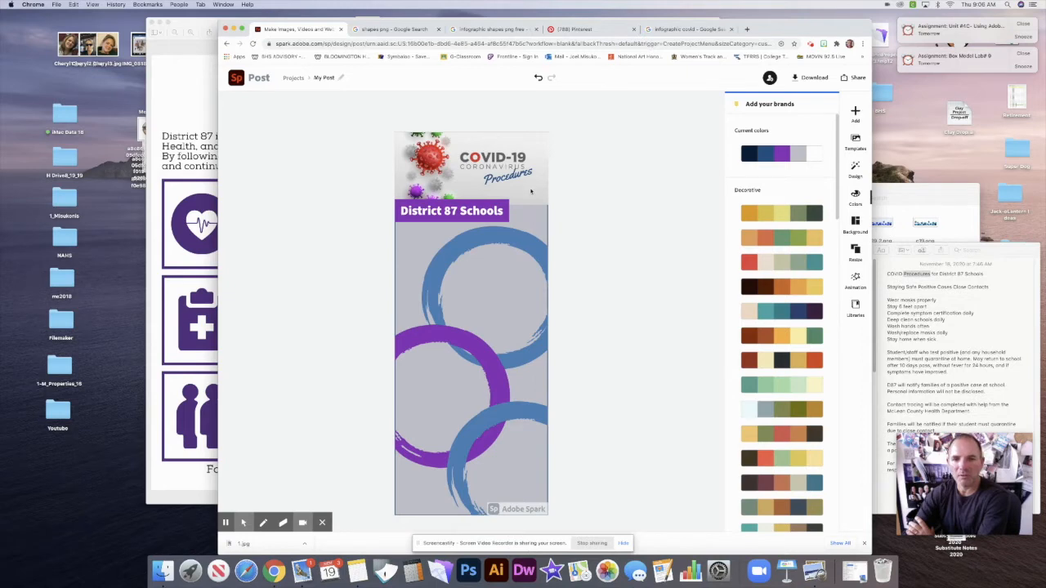
Change the design's background to a light neutral grey sampled with the eyedropper
click(536, 217)
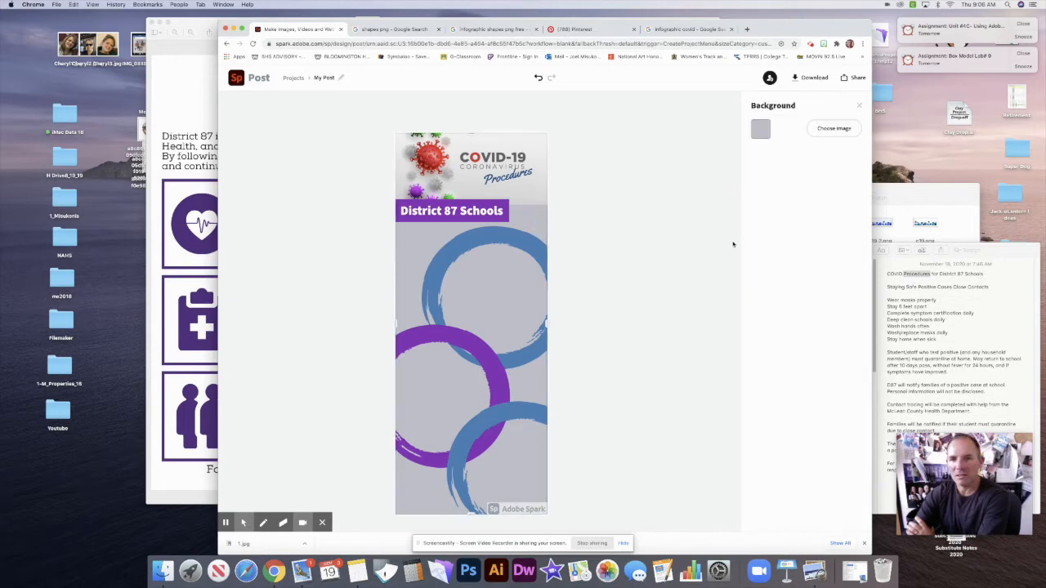
click(760, 128)
click(839, 232)
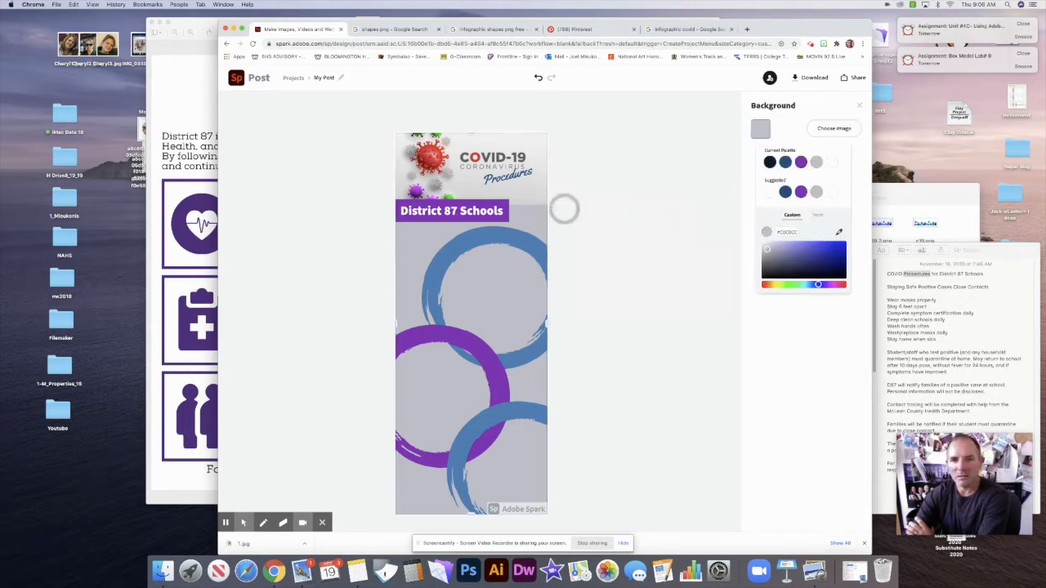
click(567, 218)
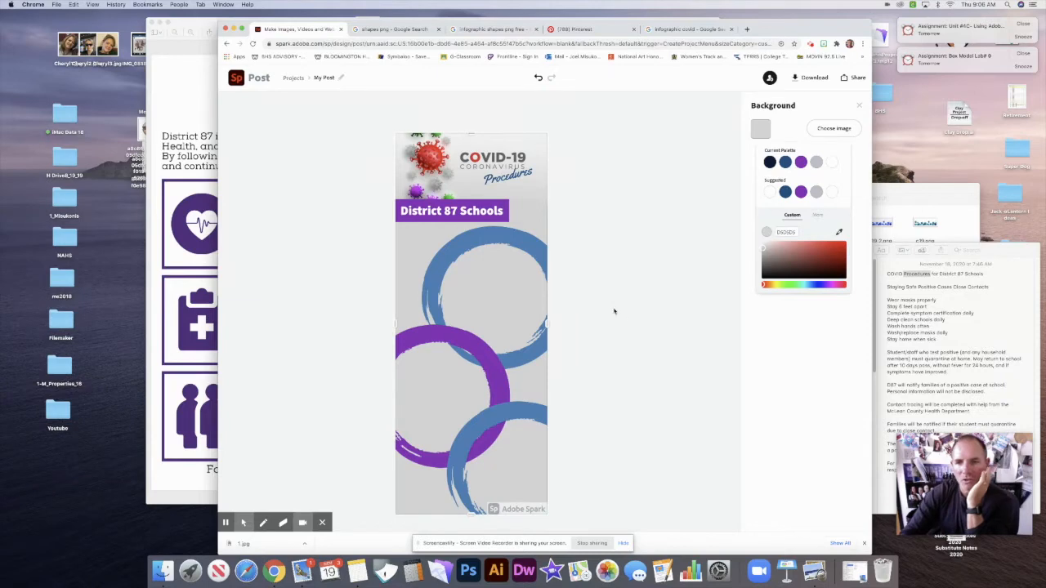
click(622, 307)
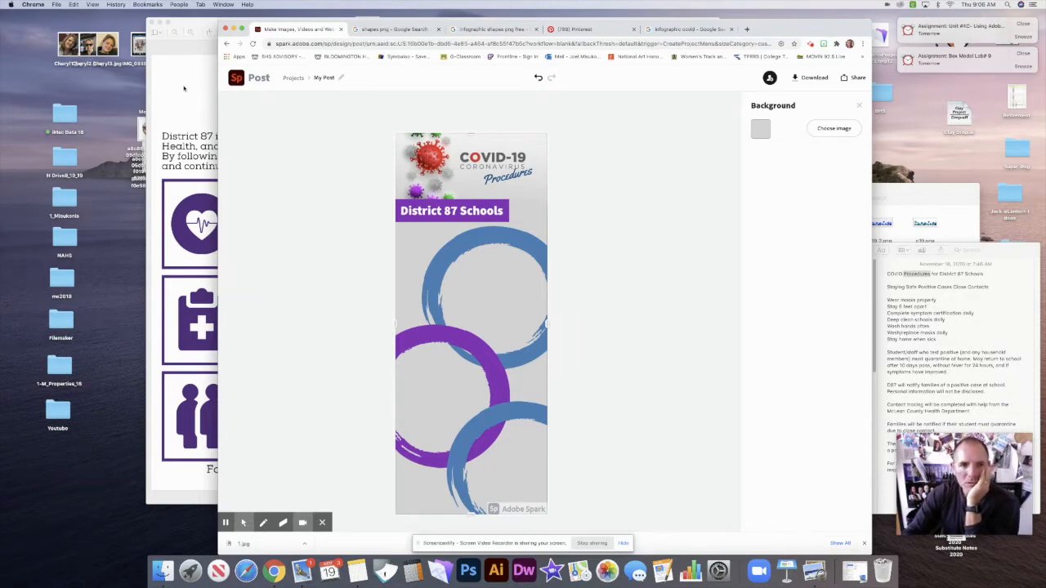
Review the Staying Safe, Positive Cases and Close Contacts content in the COVID Procedures PDF in Preview, and return to the Chrome design
click(184, 88)
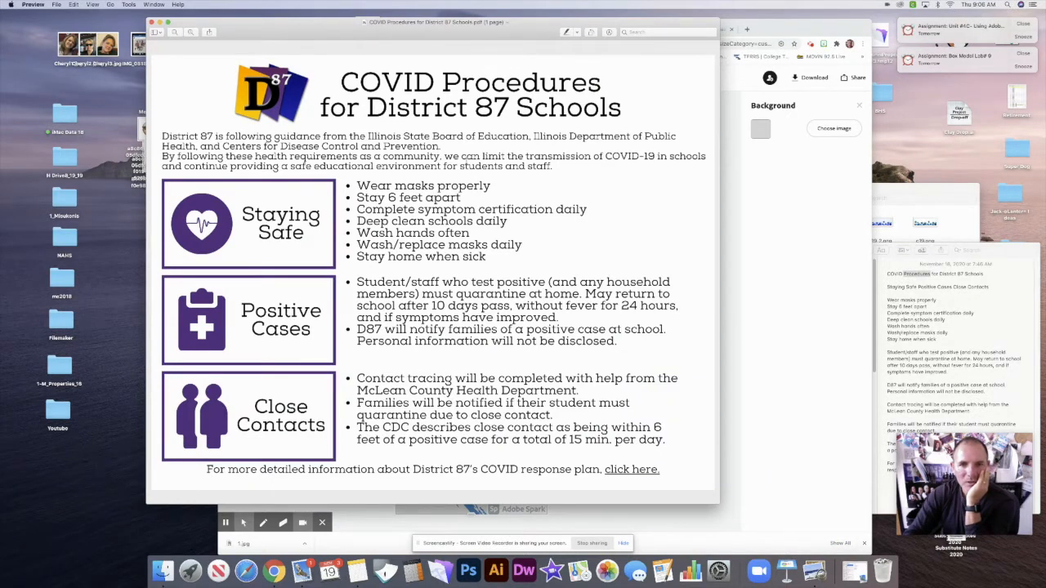
key(super+a)
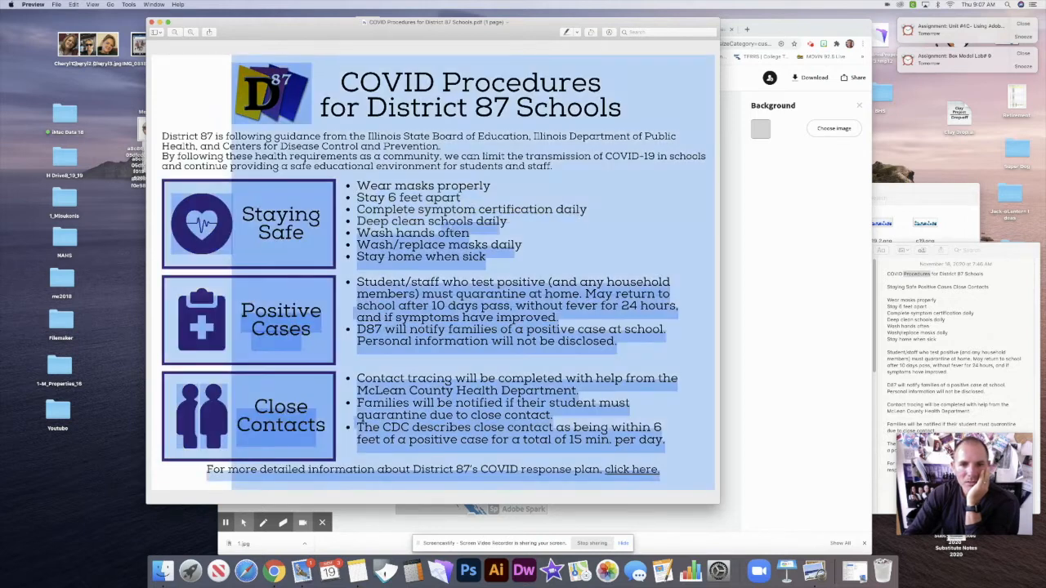
click(409, 204)
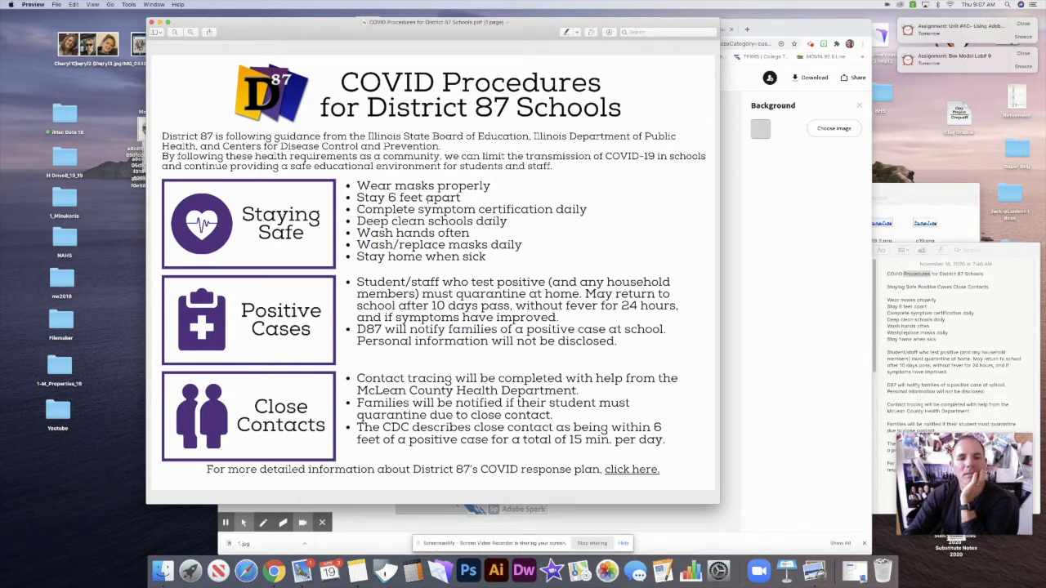
click(739, 271)
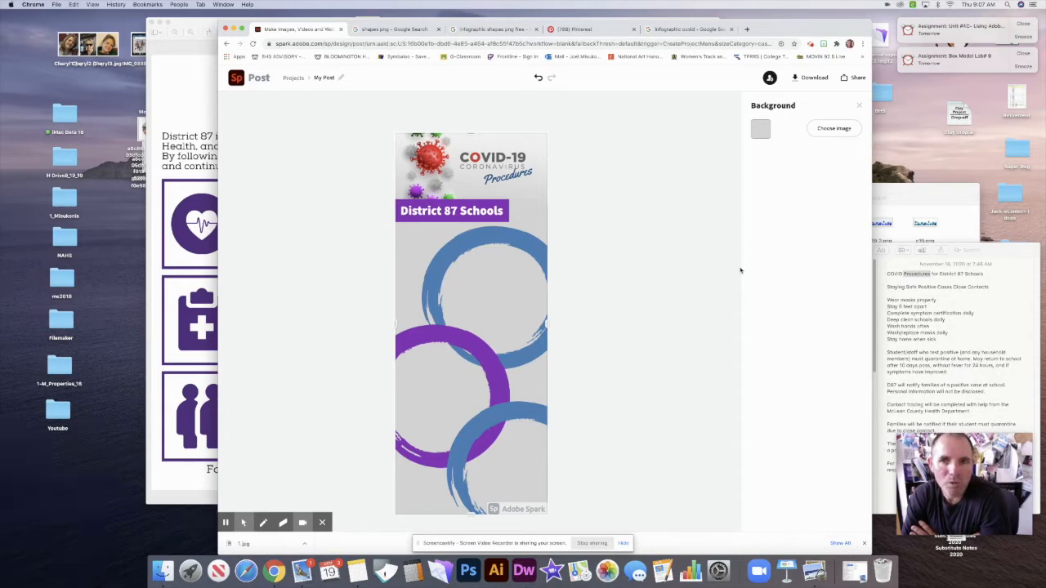
Look through the "infographic covid" image results for layout ideas, previewing the COVID-19 community survey and infection prevention examples
click(685, 30)
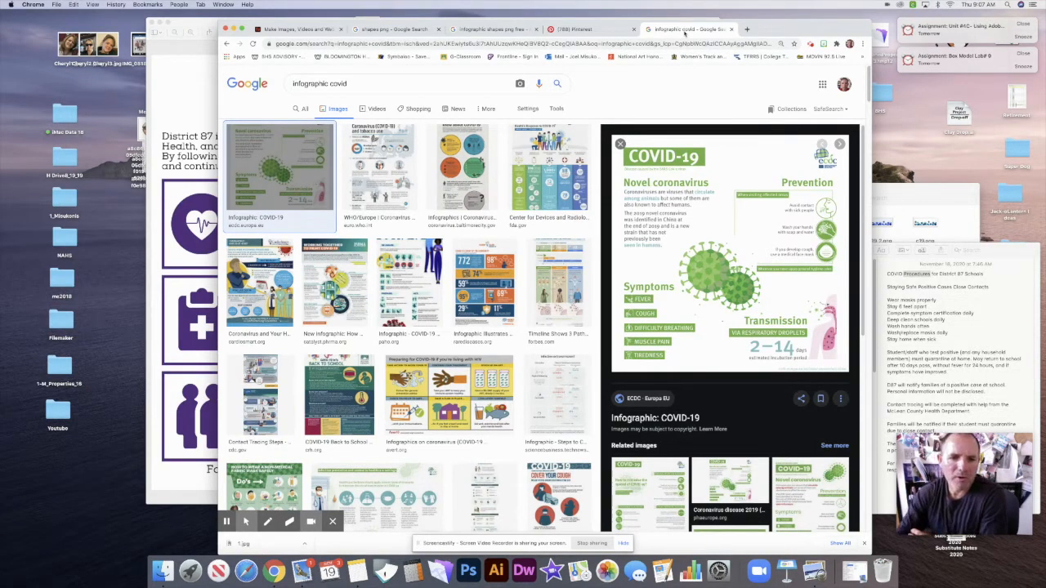
click(501, 315)
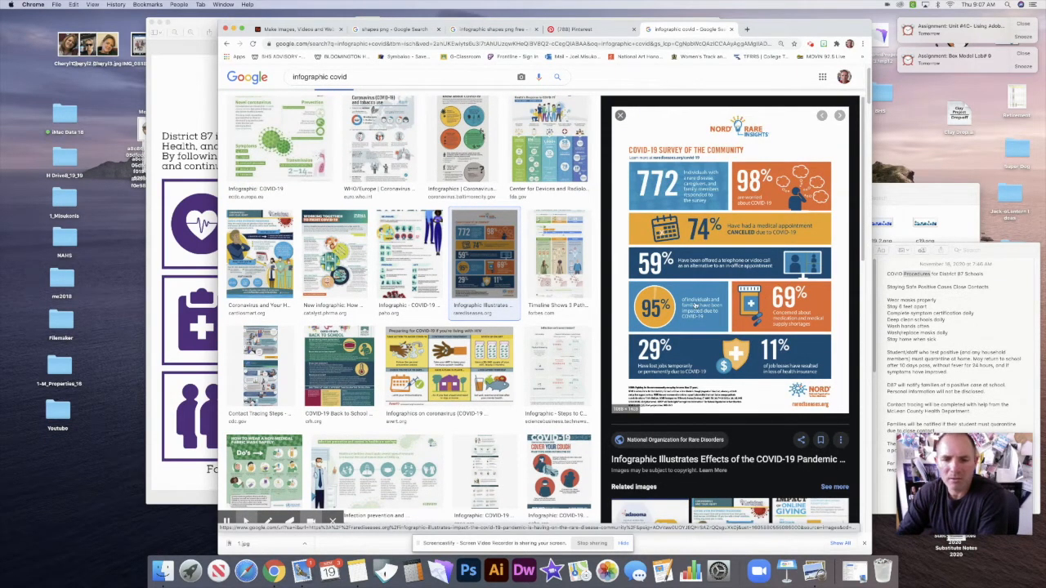
scroll(516, 287, down, 3)
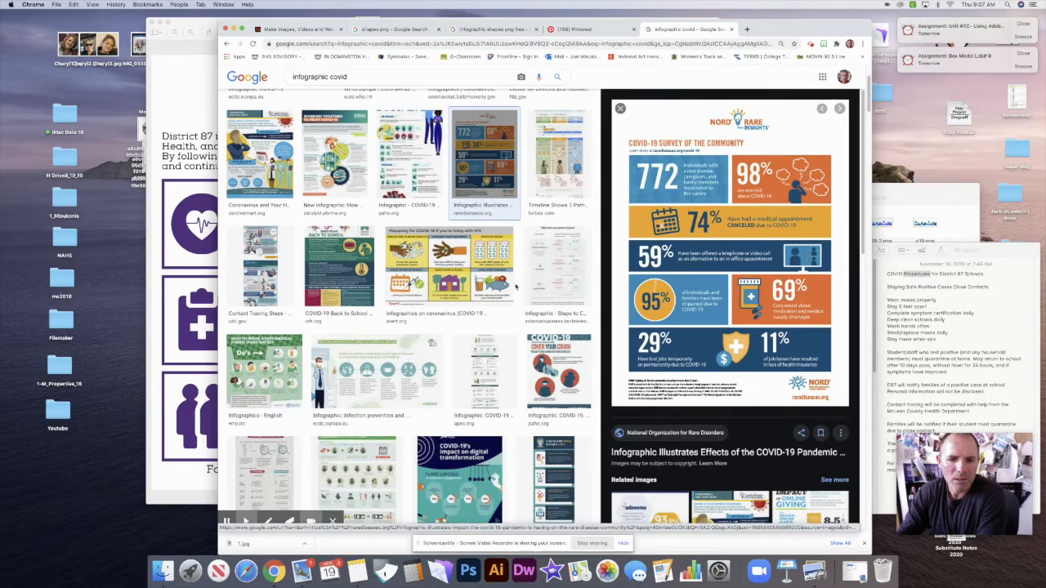
click(408, 324)
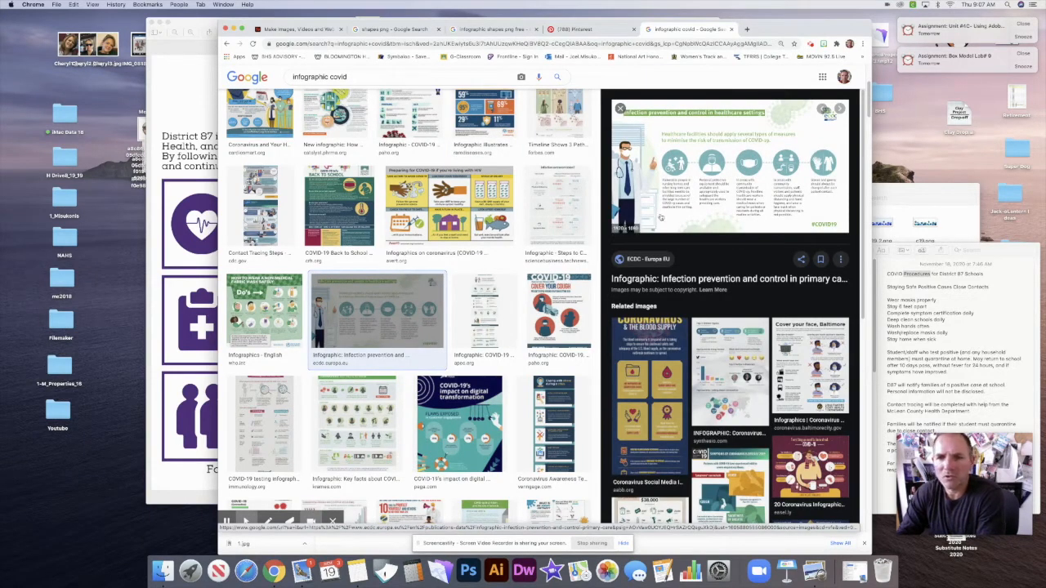
scroll(421, 321, down, 5)
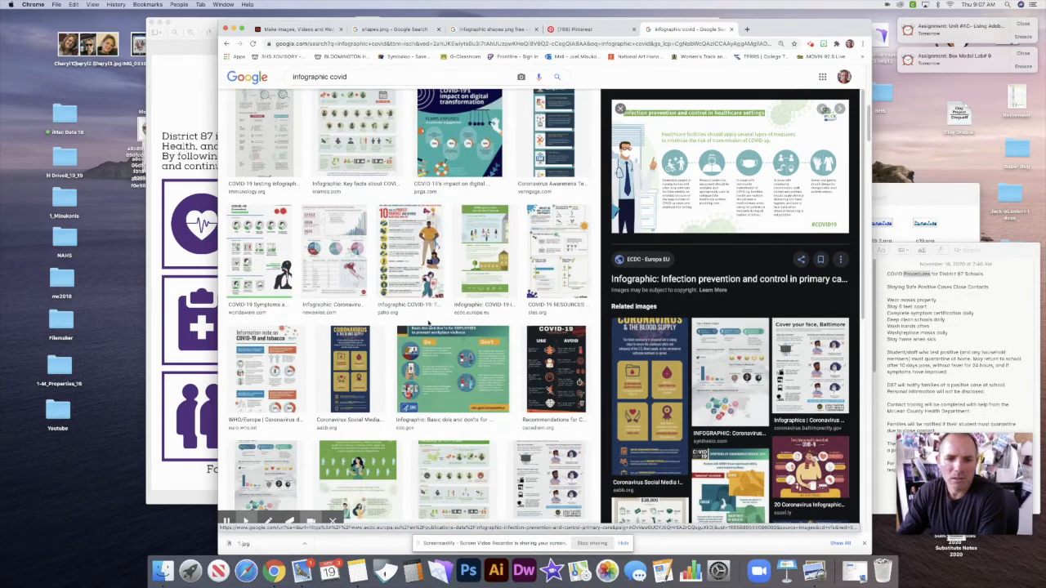
scroll(429, 324, down, 3)
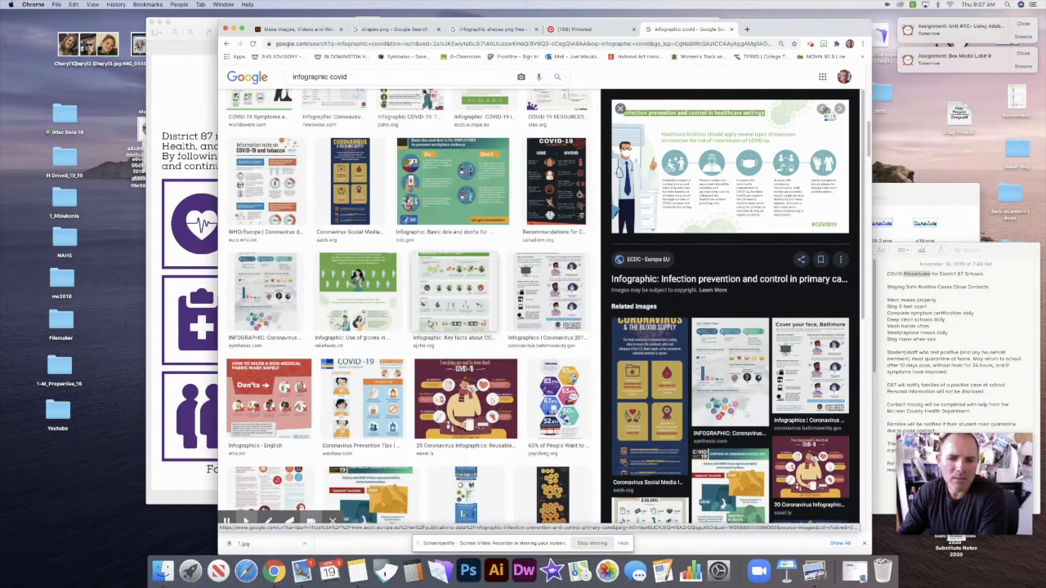
scroll(430, 324, down, 3)
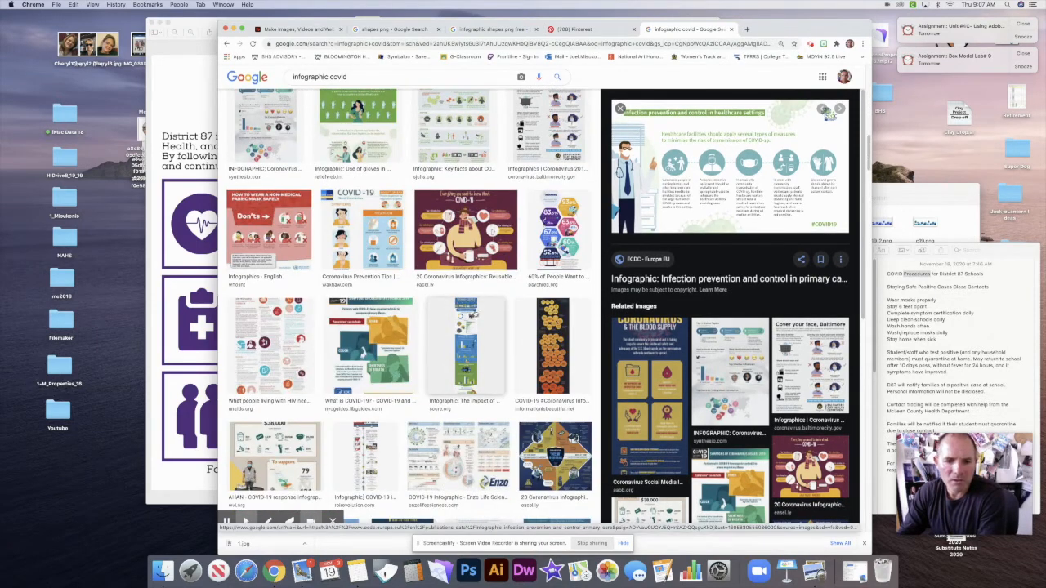
scroll(487, 318, down, 8)
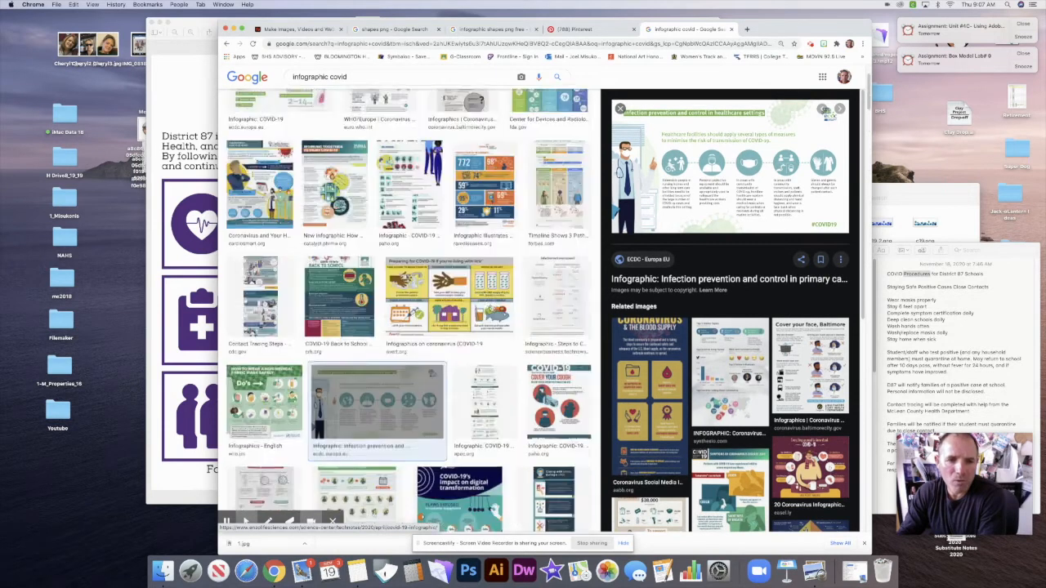
Search images for "infographic" and preview the business timeline example
scroll(488, 318, up, 2)
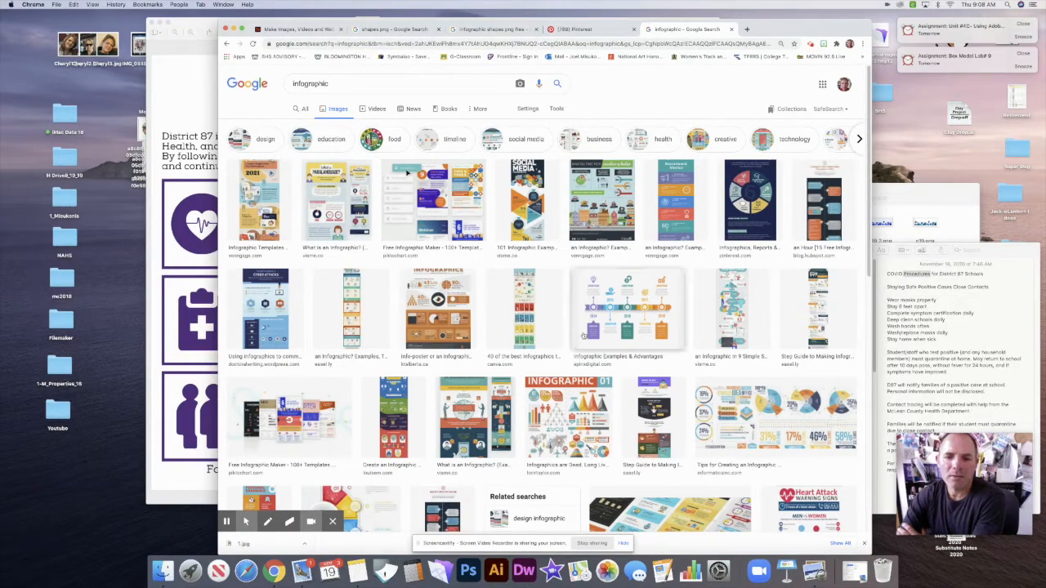
click(660, 316)
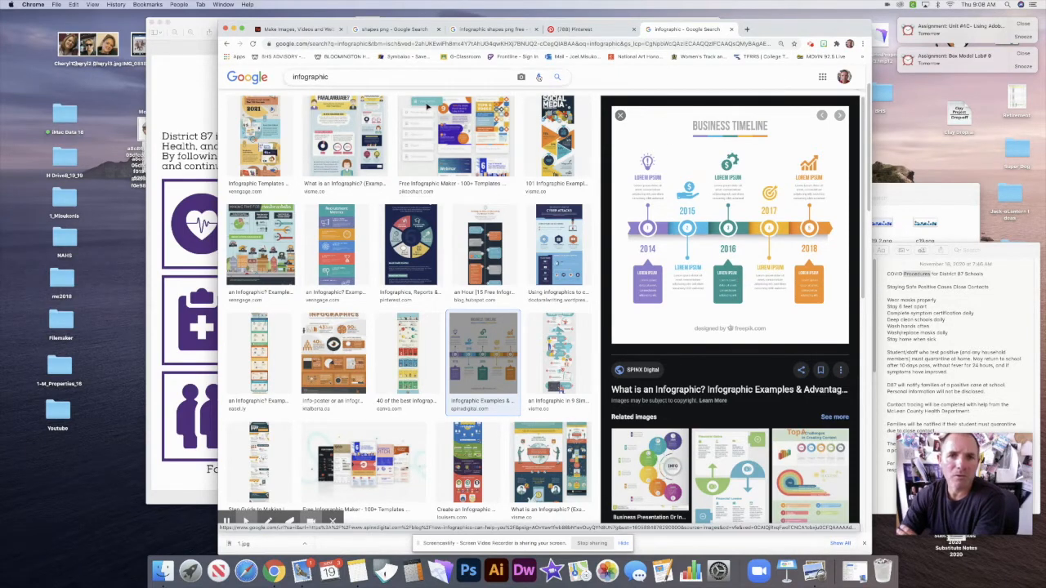
Examine the "infographic shapes png free" image results for usable shapes and switch to the "shapes png" results
click(505, 29)
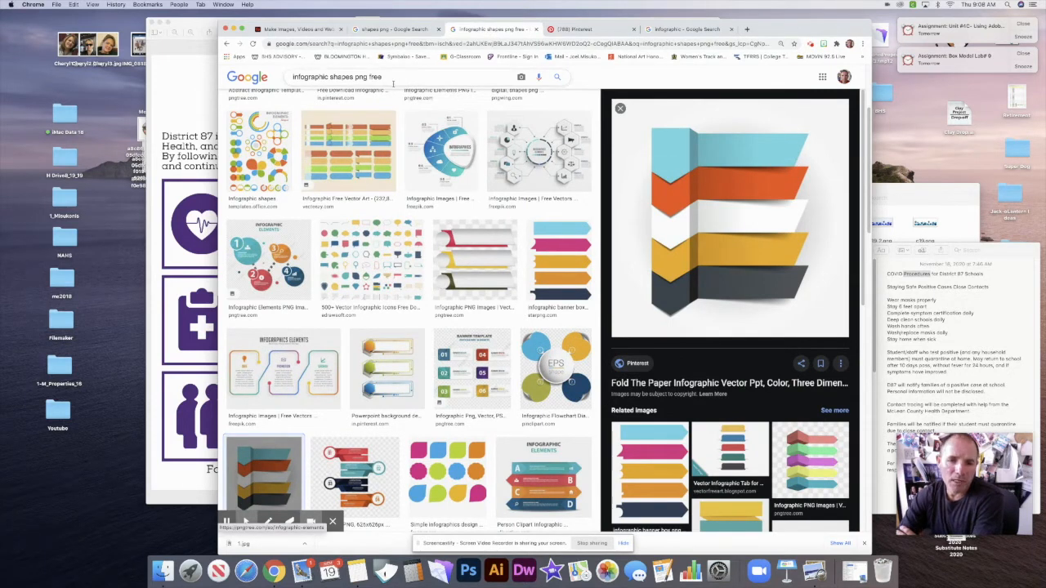
scroll(518, 275, down, 8)
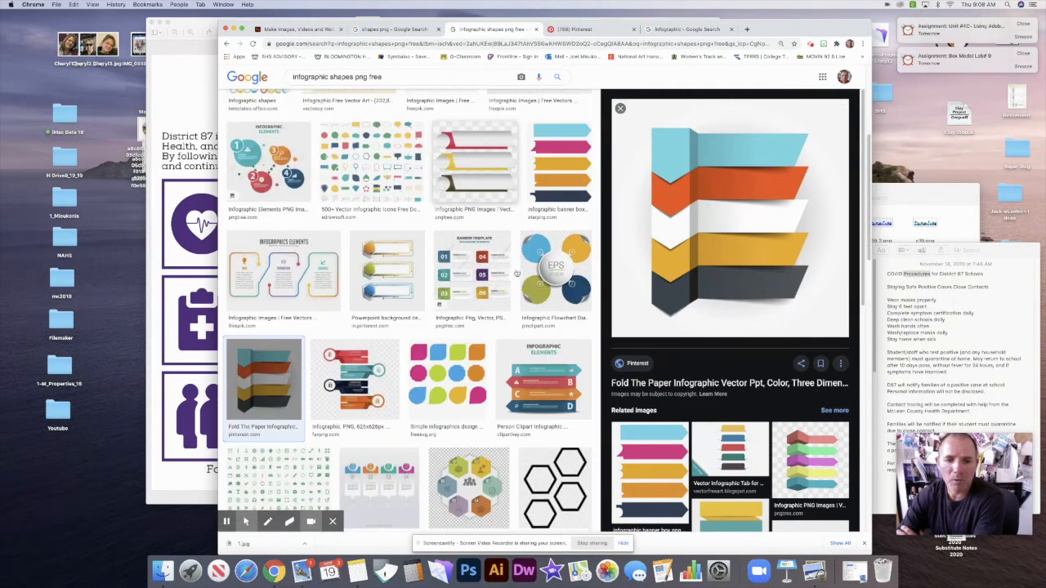
scroll(518, 276, down, 3)
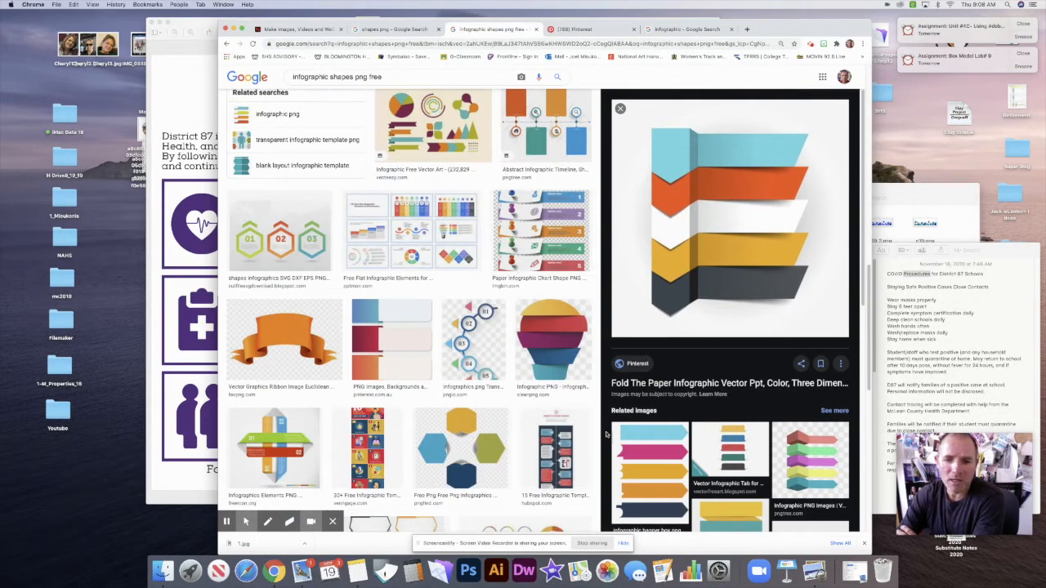
scroll(656, 434, down, 1)
scroll(655, 434, down, 4)
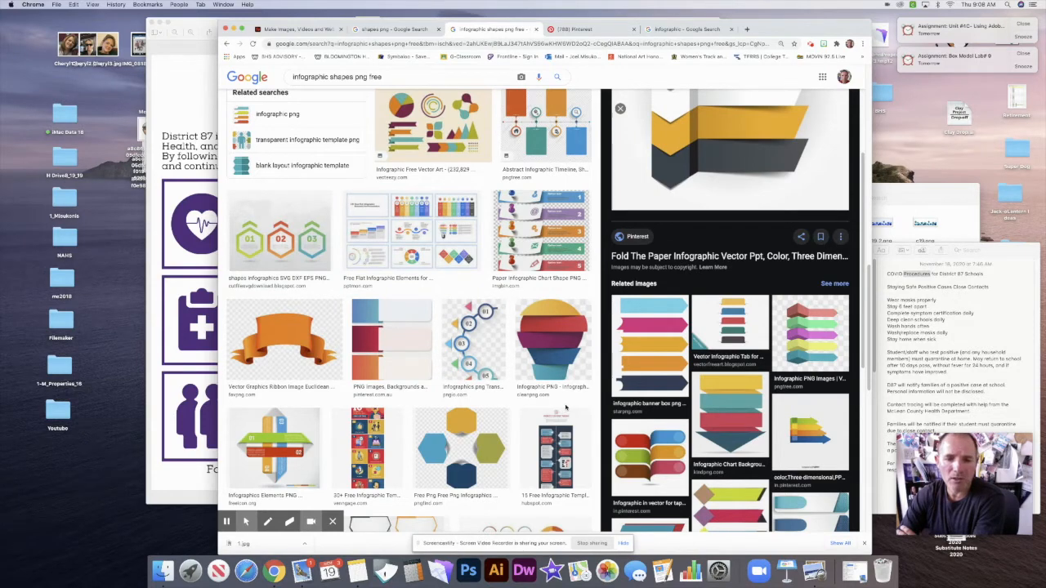
scroll(565, 406, up, 15)
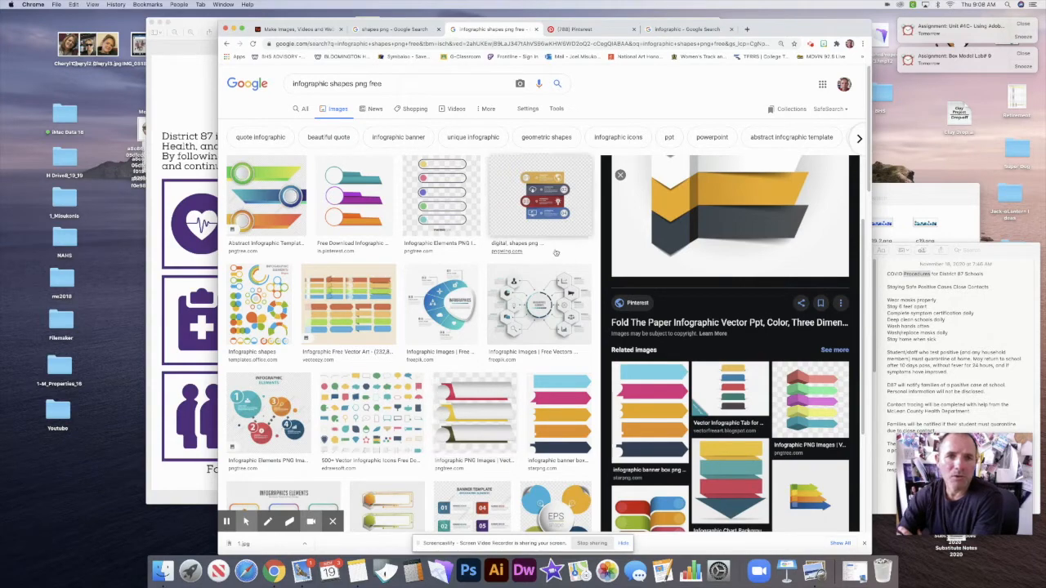
click(390, 29)
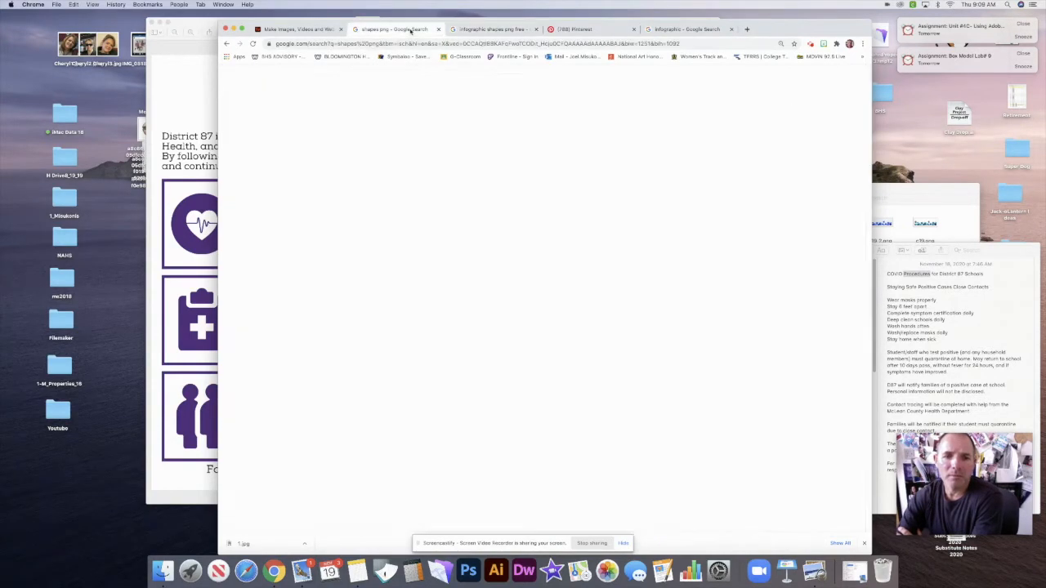
Look through the "shapes png" image results for usable shapes and close the page
scroll(640, 322, down, 15)
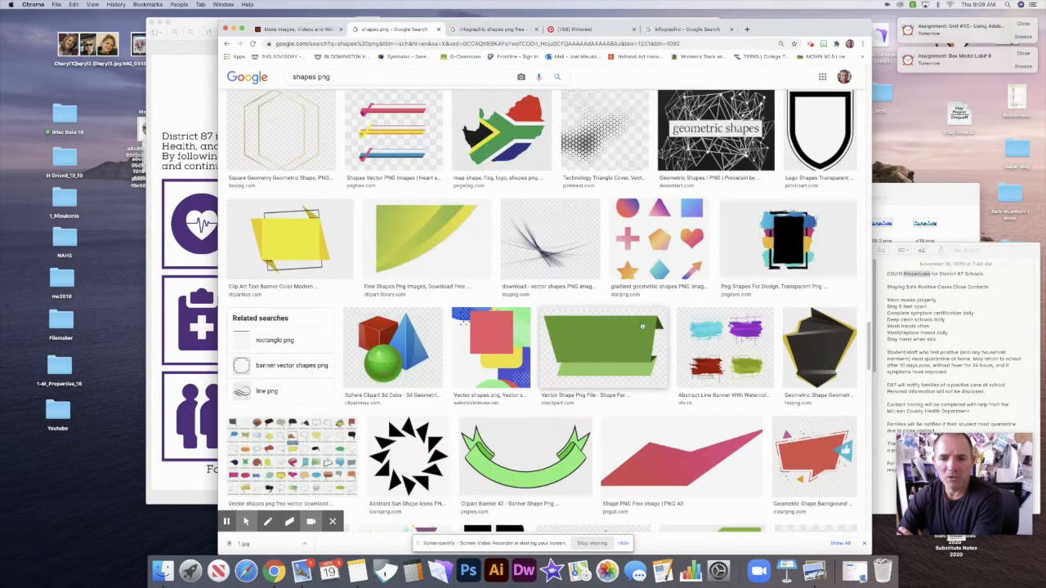
scroll(641, 332, down, 10)
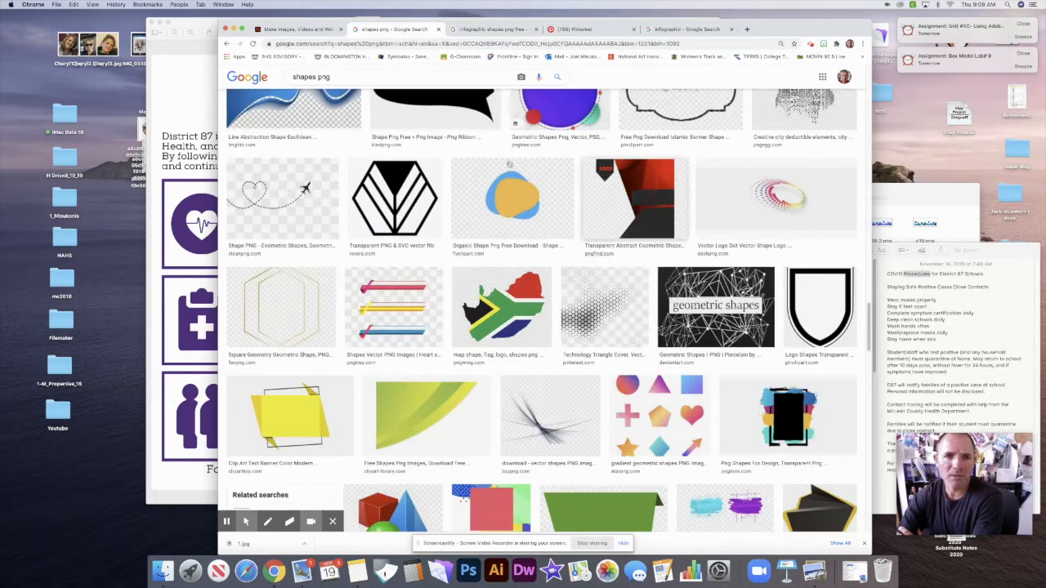
click(439, 30)
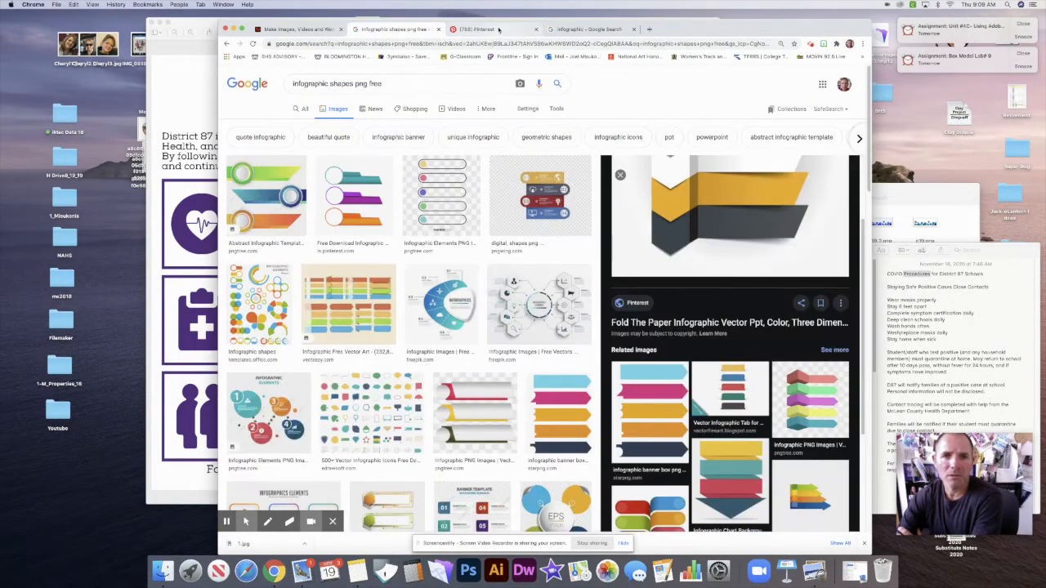
Examine the numbered banner pin and its related designs on Pinterest, and close the page
click(493, 29)
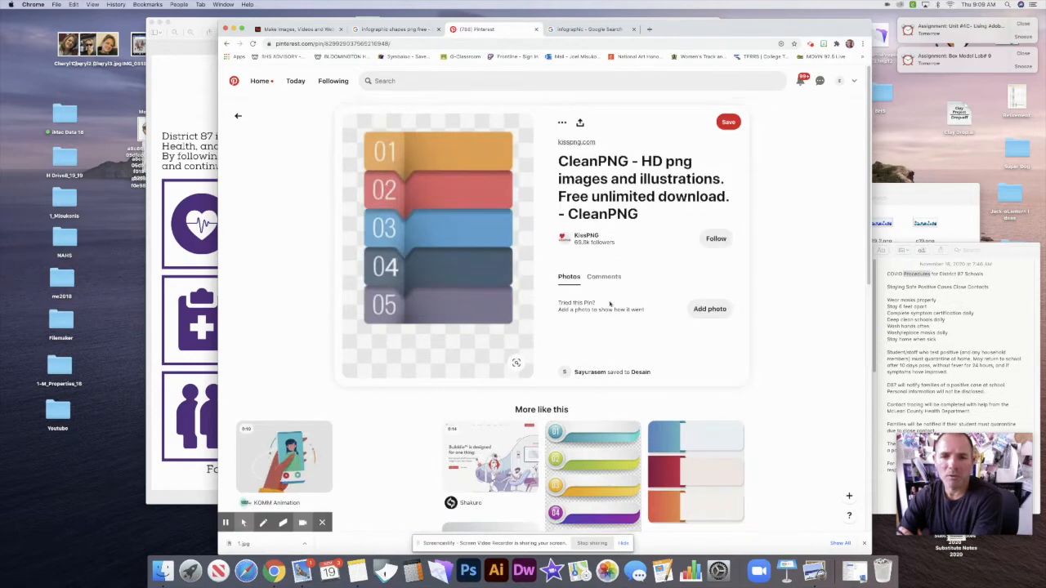
scroll(608, 320, down, 5)
scroll(607, 319, down, 3)
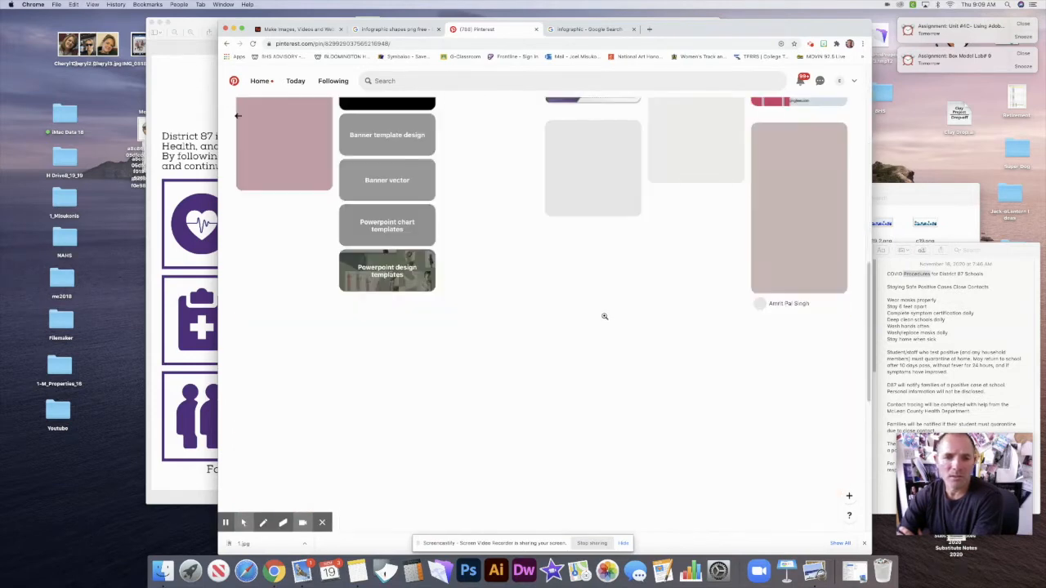
scroll(603, 316, up, 5)
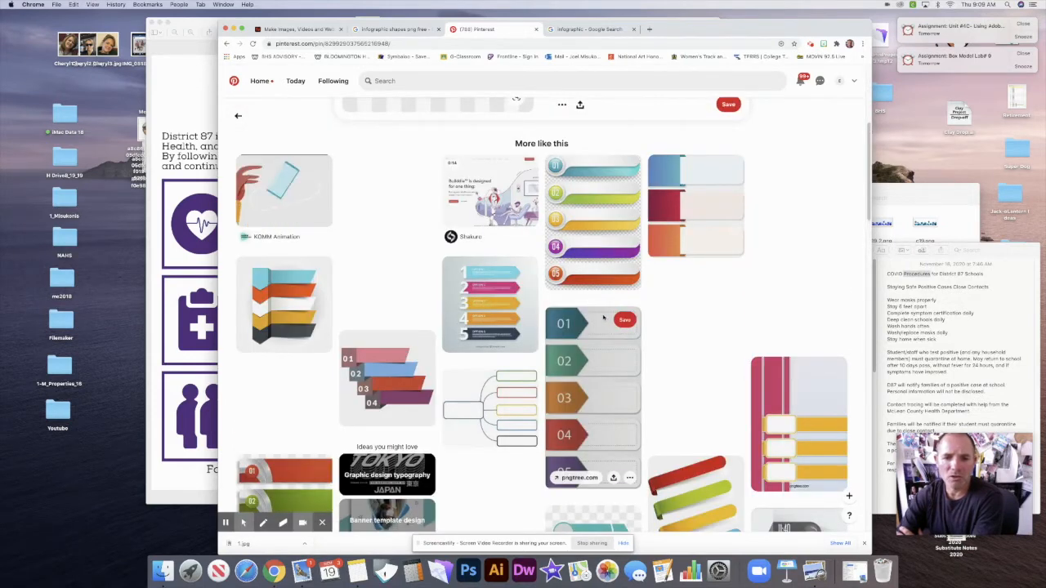
scroll(605, 318, up, 4)
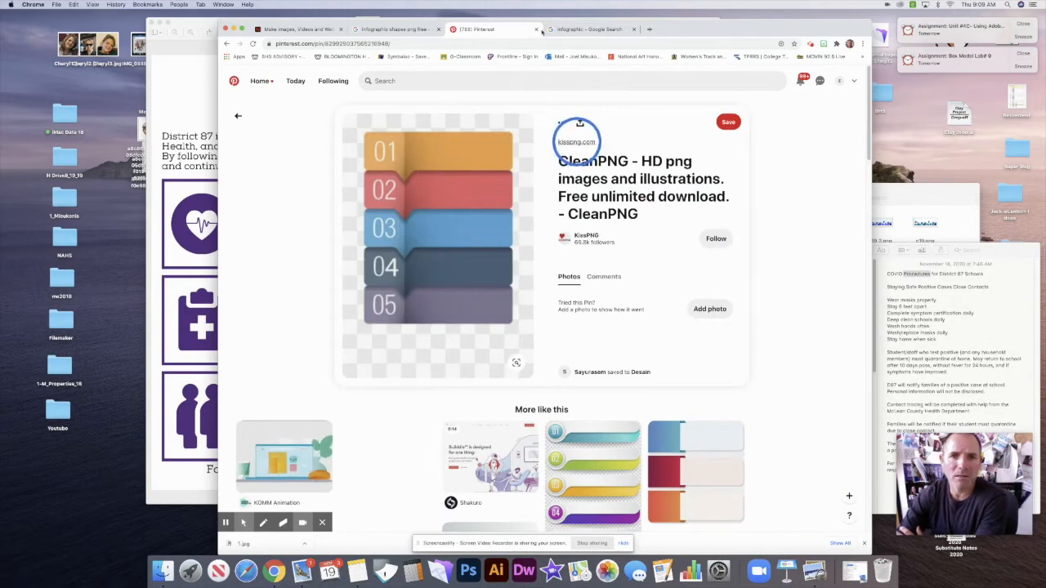
click(537, 30)
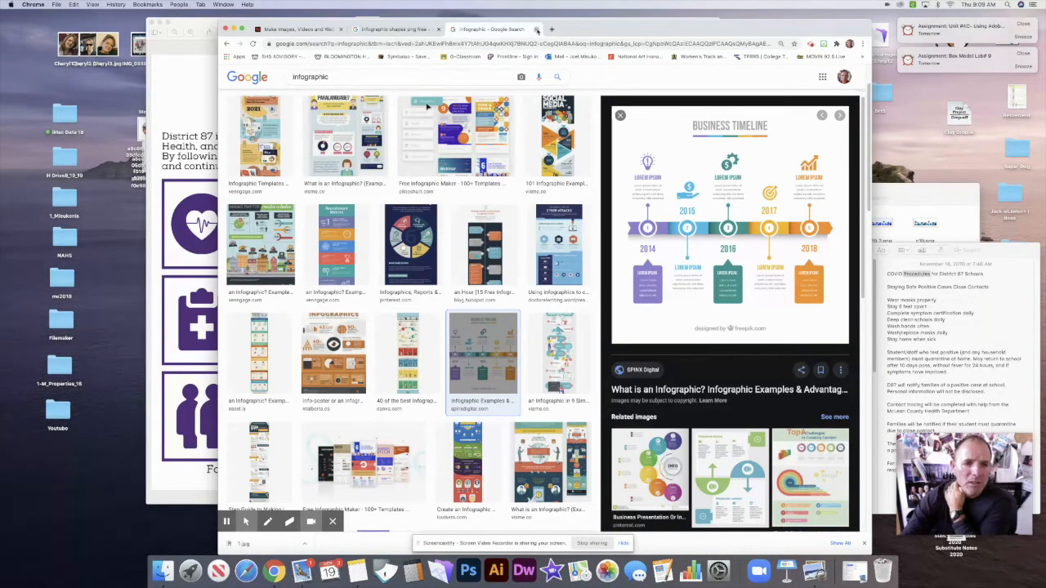
Look through more "infographic" image results for layout ideas and return to the Adobe Spark design
scroll(536, 264, down, 1)
scroll(536, 261, down, 6)
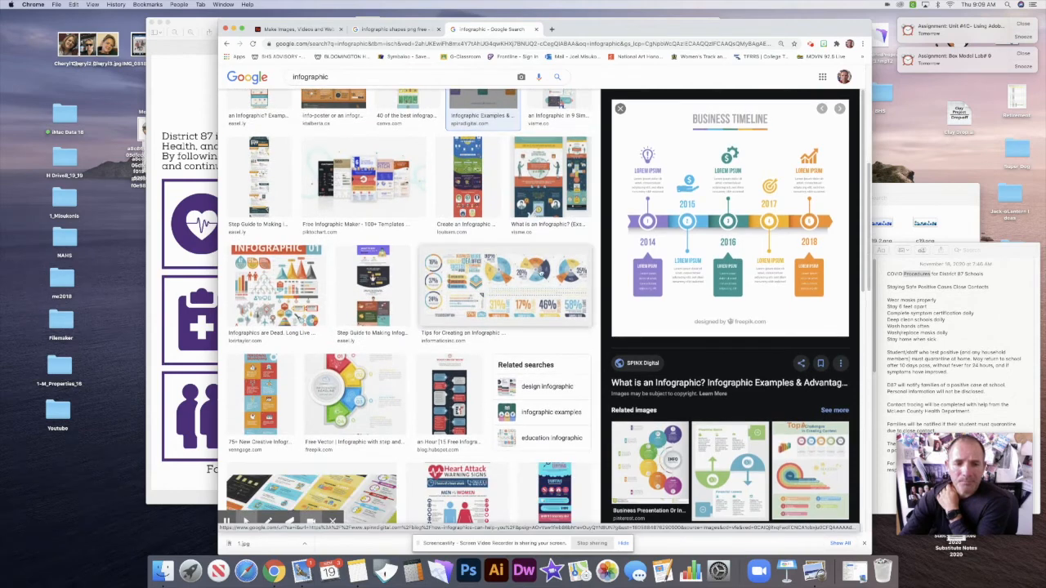
scroll(539, 271, up, 6)
click(315, 31)
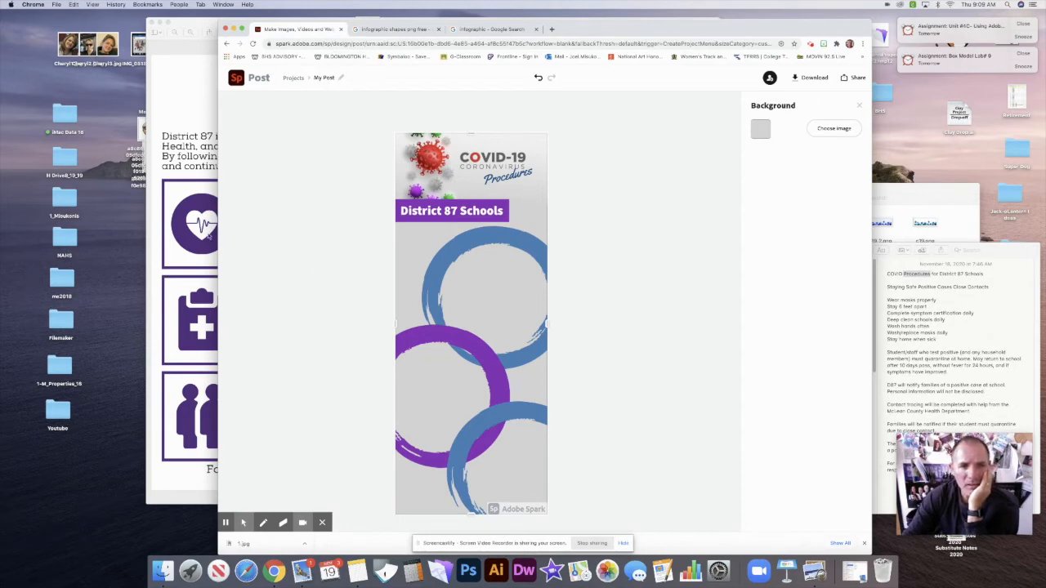
Check the section headings in the COVID Procedures PDF, copy "Staying Safe" from the Notes text, and return to the design in Chrome
click(173, 220)
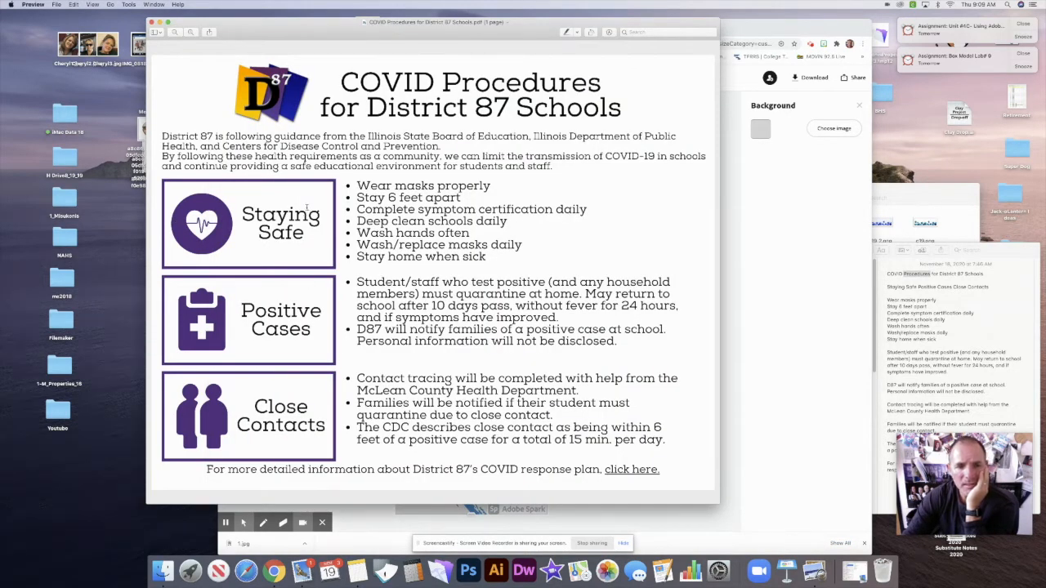
click(958, 336)
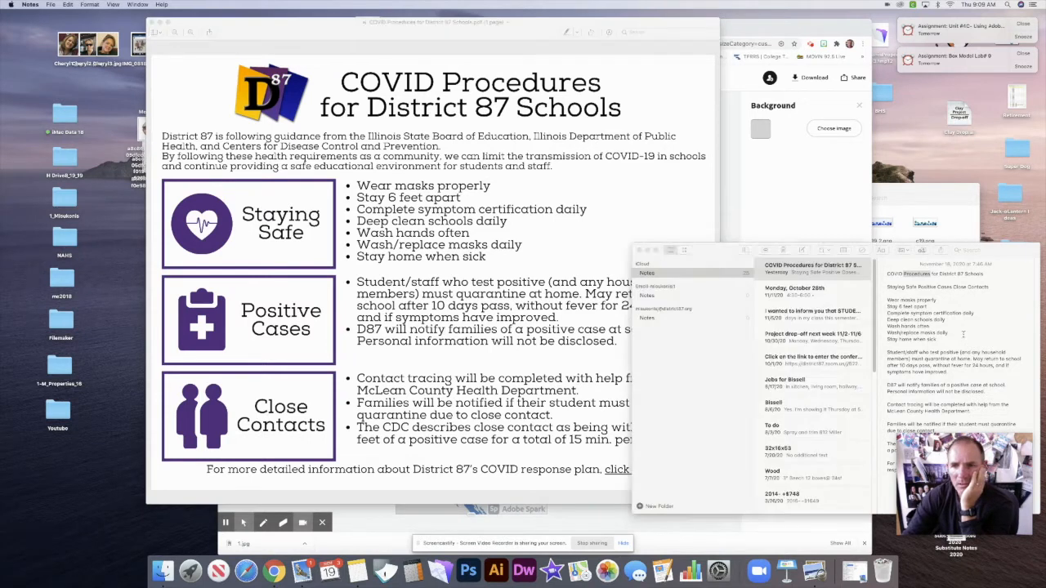
drag(917, 287, 886, 287)
key(super+c)
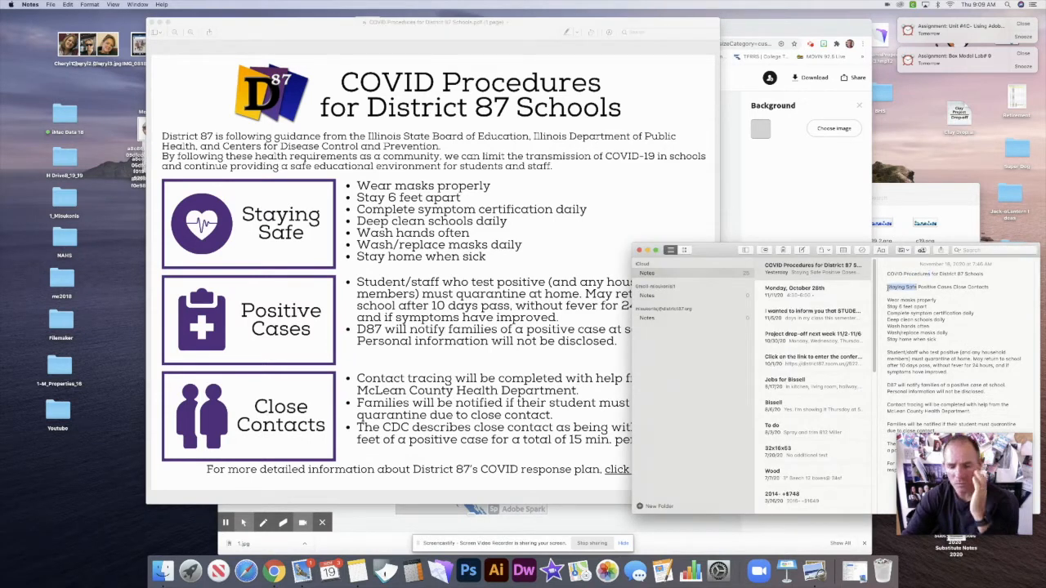
click(732, 197)
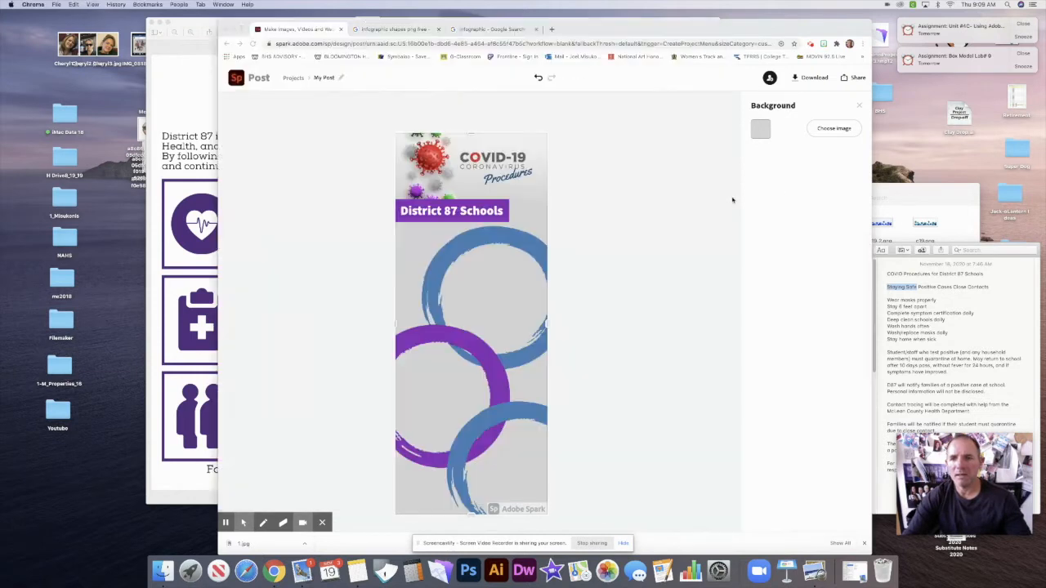
Enlarge the upper blue ring slightly so its top edge reaches the District 87 Schools banner
click(459, 255)
drag(423, 228, 415, 223)
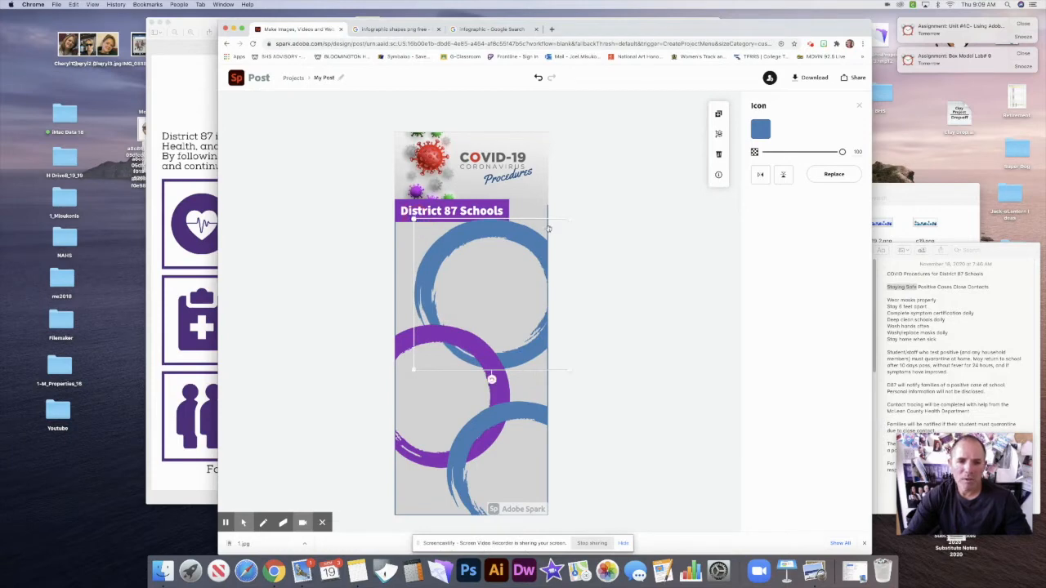
drag(413, 369, 411, 372)
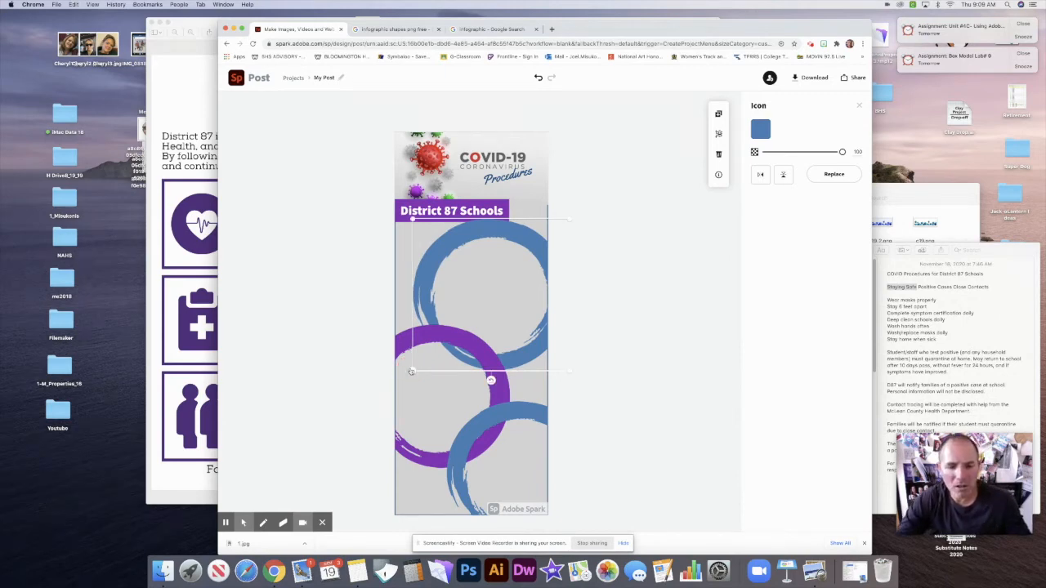
Recolor the lowest blue ring white
click(507, 421)
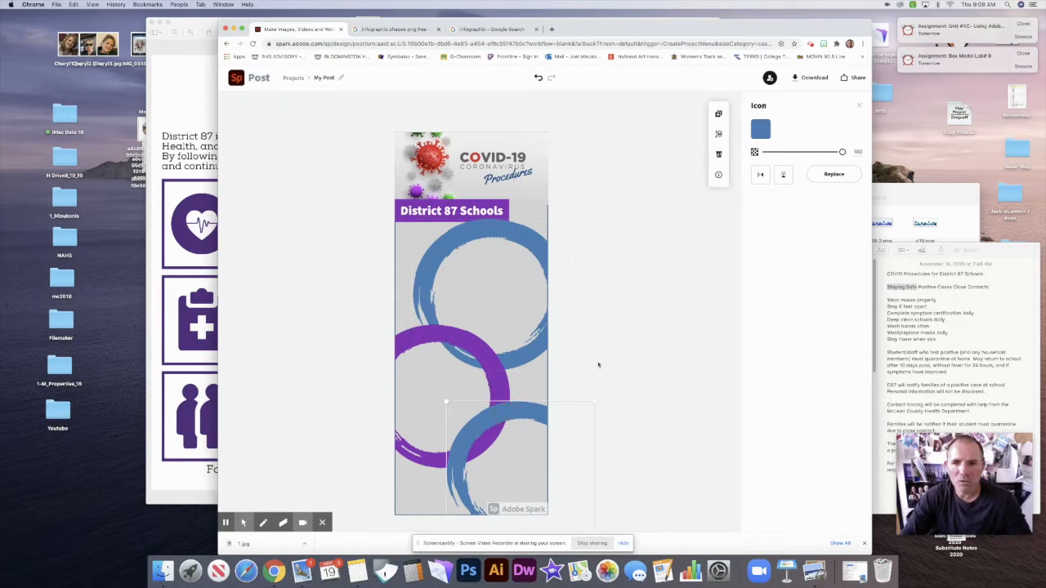
click(760, 130)
click(801, 193)
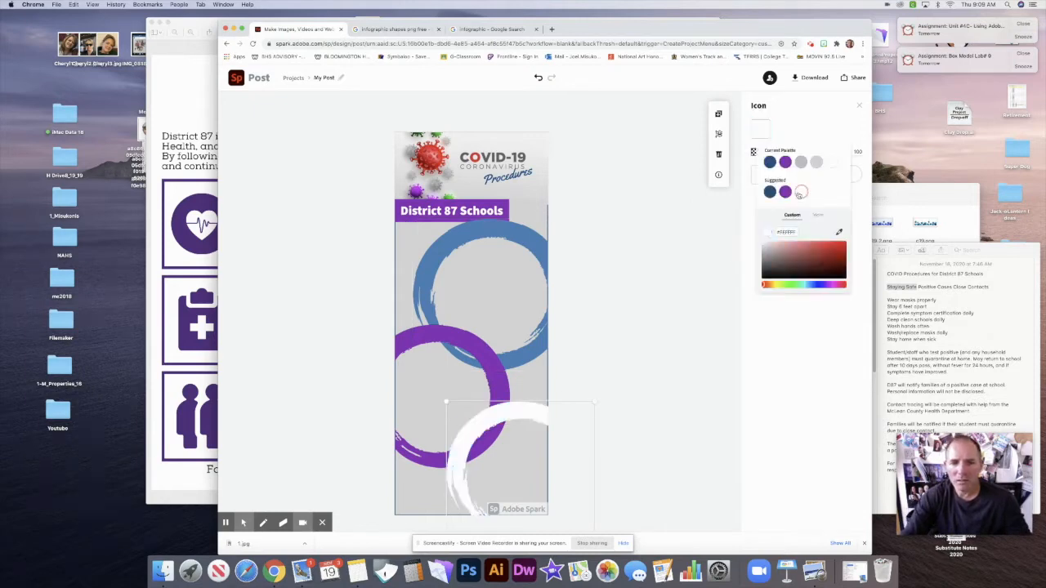
click(631, 339)
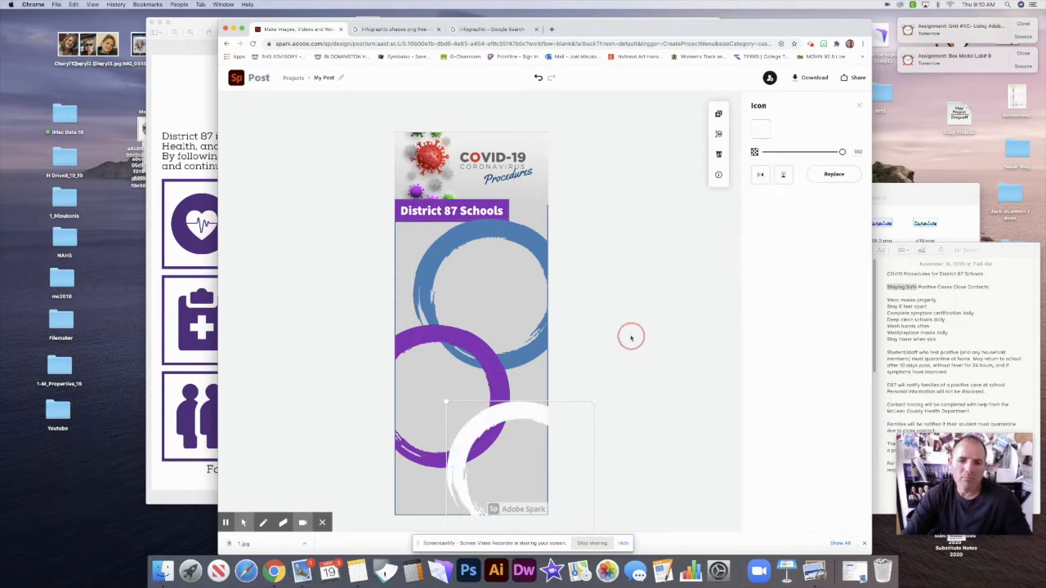
Shrink the purple ring slightly and shift it down and right between the other two rings
click(429, 458)
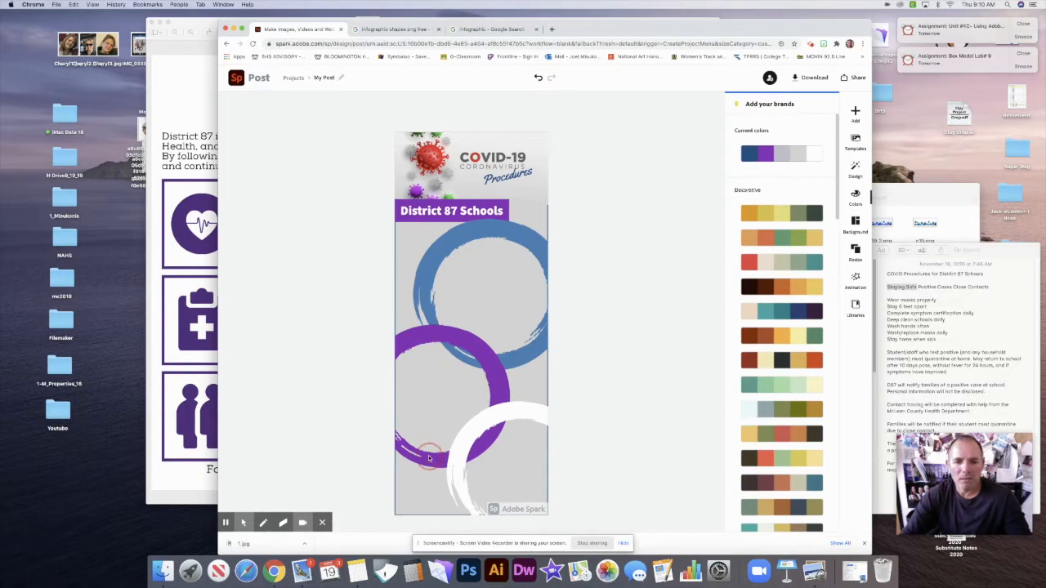
drag(512, 471, 502, 462)
mouse_move(489, 386)
mouse_down()
mouse_move(532, 385)
mouse_move(493, 348)
mouse_move(505, 397)
mouse_up()
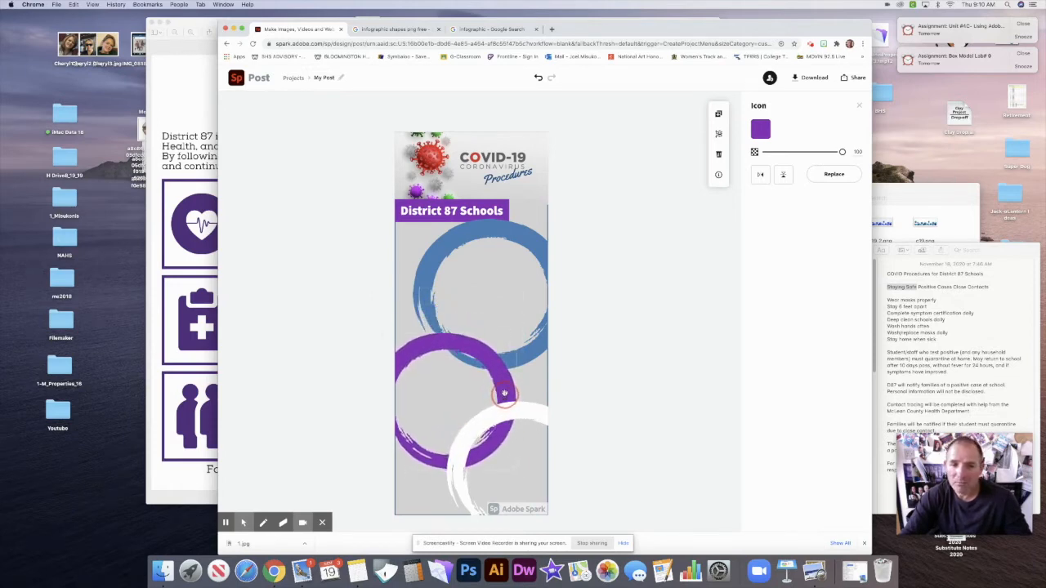
Shrink the white ring slightly at the design's lower right and deselect it
click(462, 474)
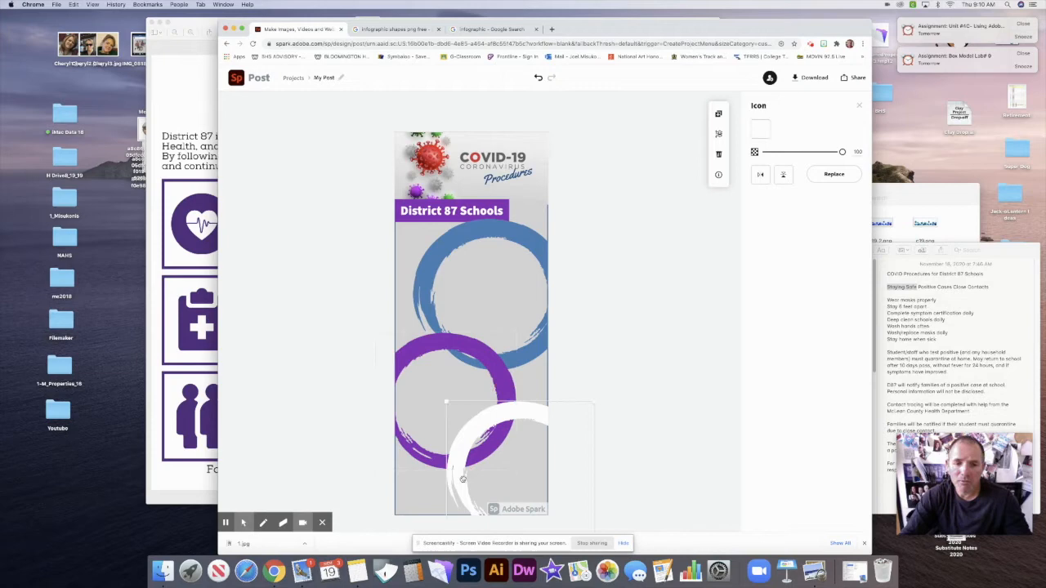
click(450, 405)
drag(450, 405, 451, 404)
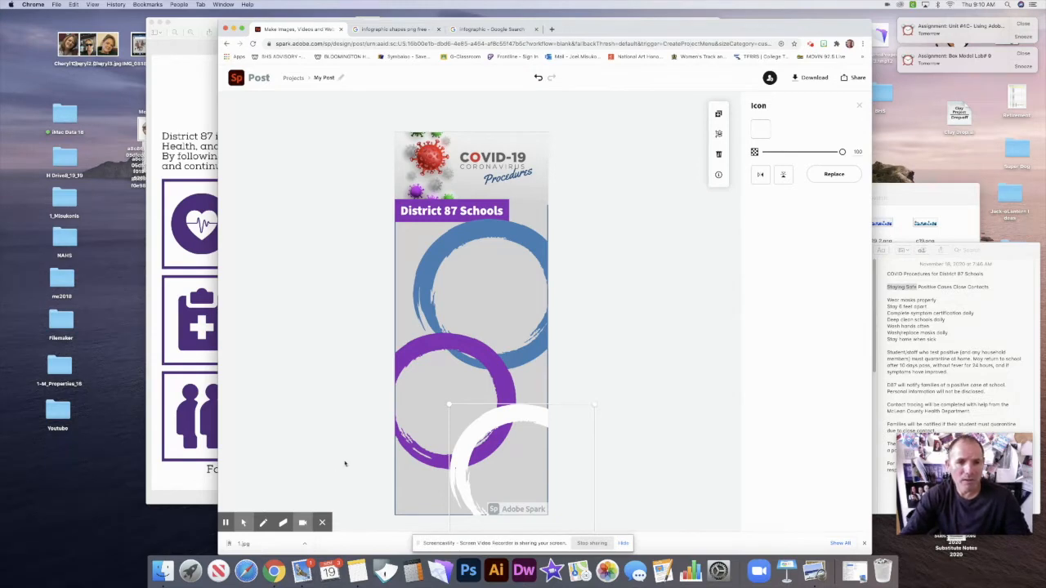
click(616, 322)
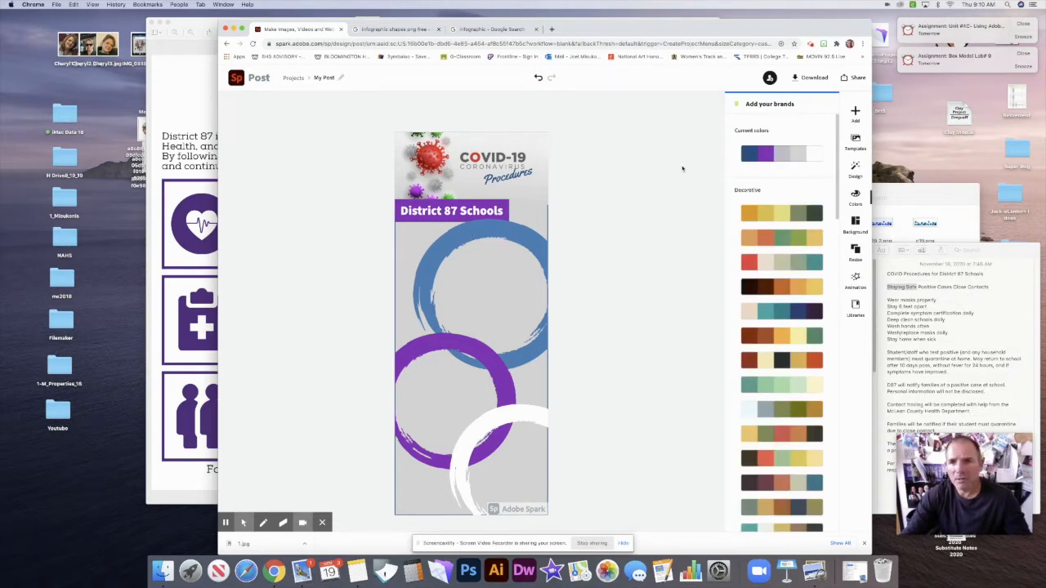
Add a text element with the copied heading "Staying Safe" and center it inside the upper blue ring
click(857, 114)
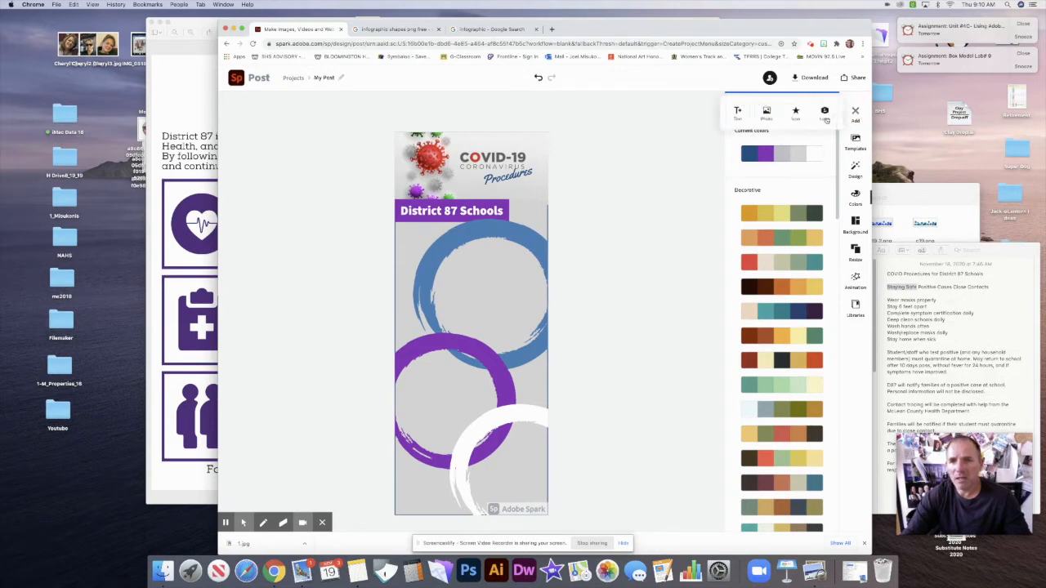
click(743, 117)
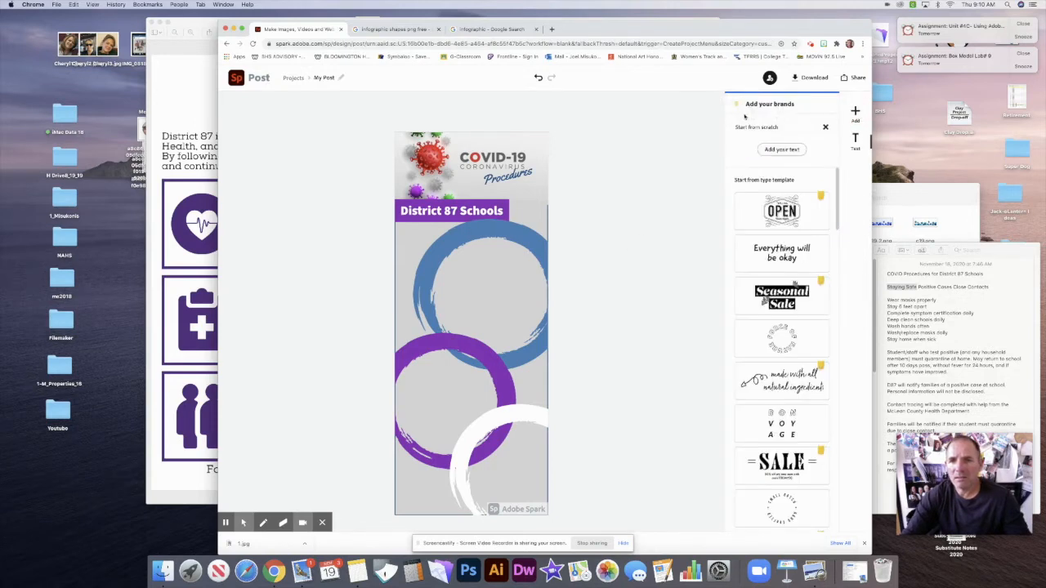
click(791, 154)
key(super+v)
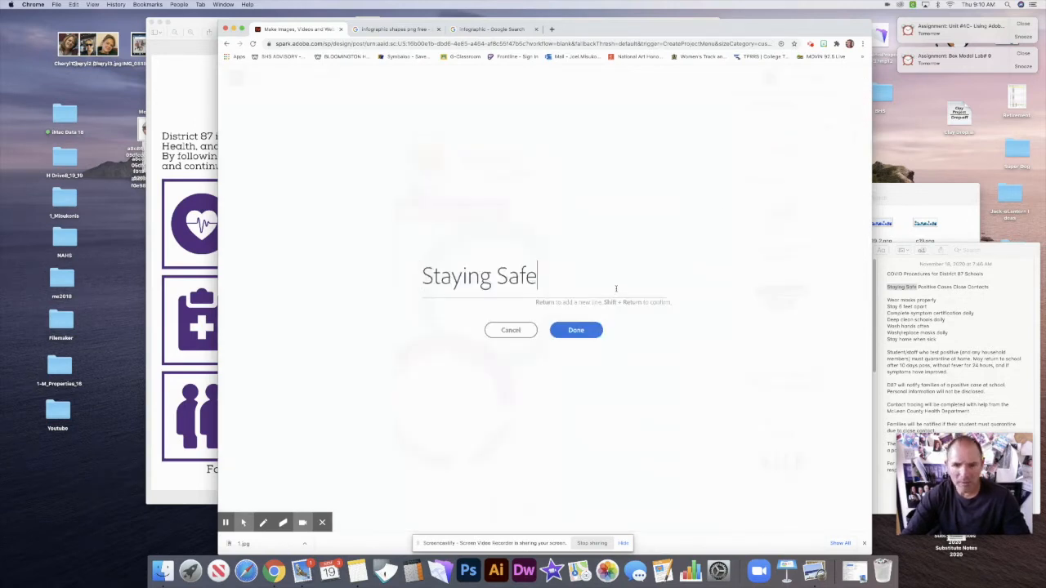
click(588, 331)
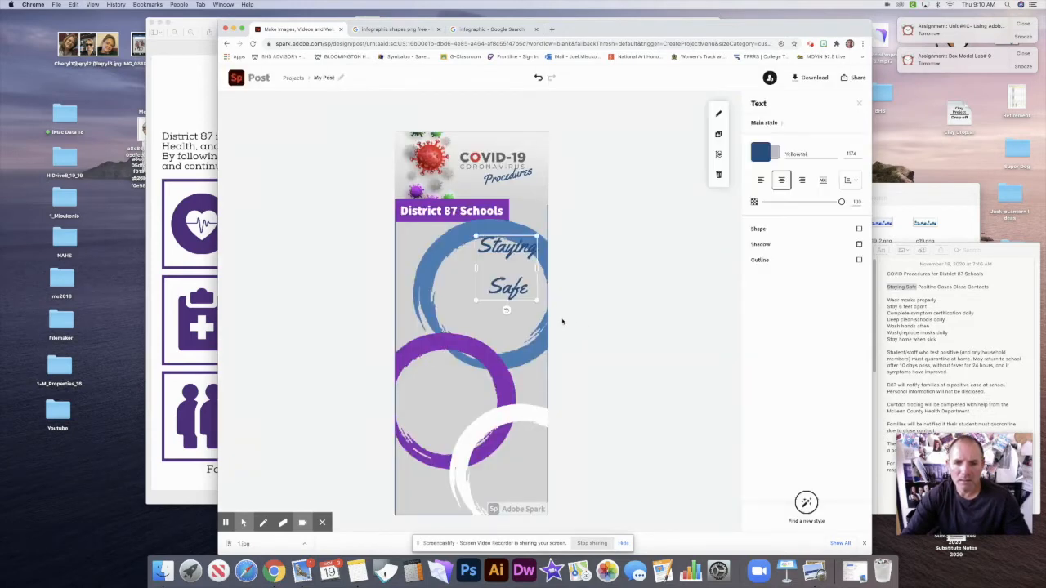
drag(537, 304, 488, 304)
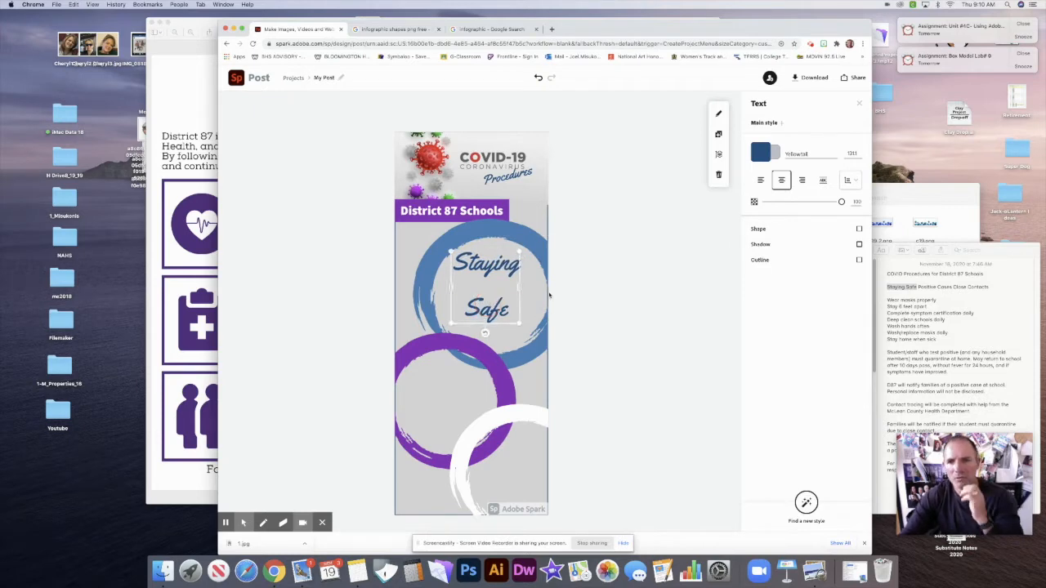
Set the "Staying Safe" heading in Voltaire Regular and tighten its line height to 3
click(805, 154)
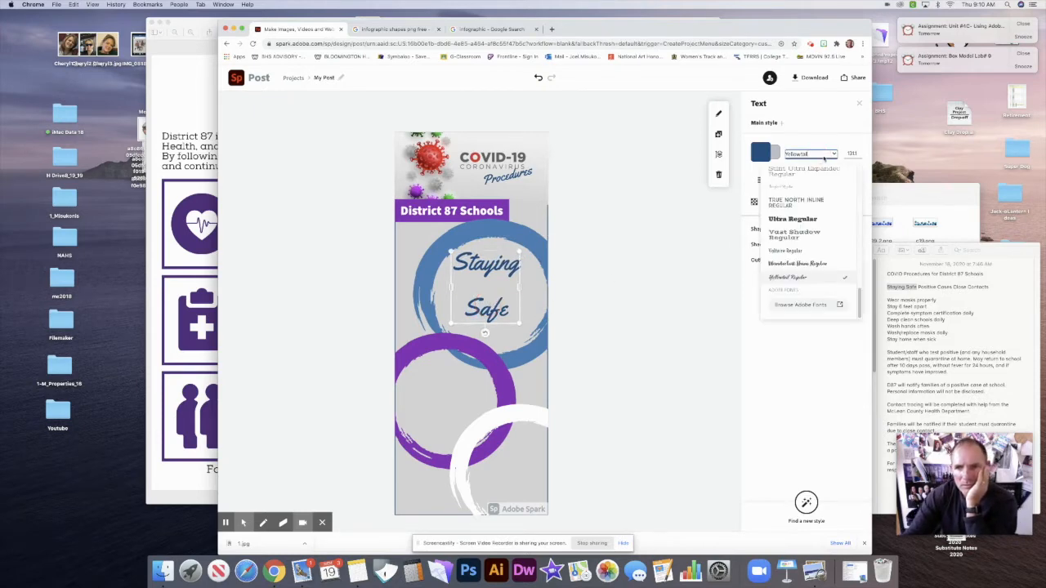
click(838, 253)
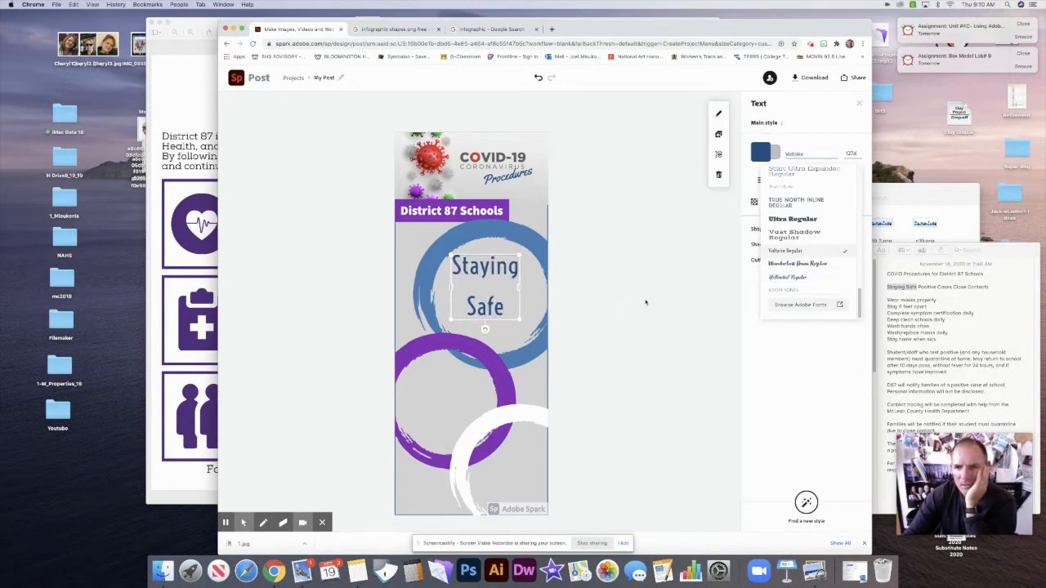
click(815, 150)
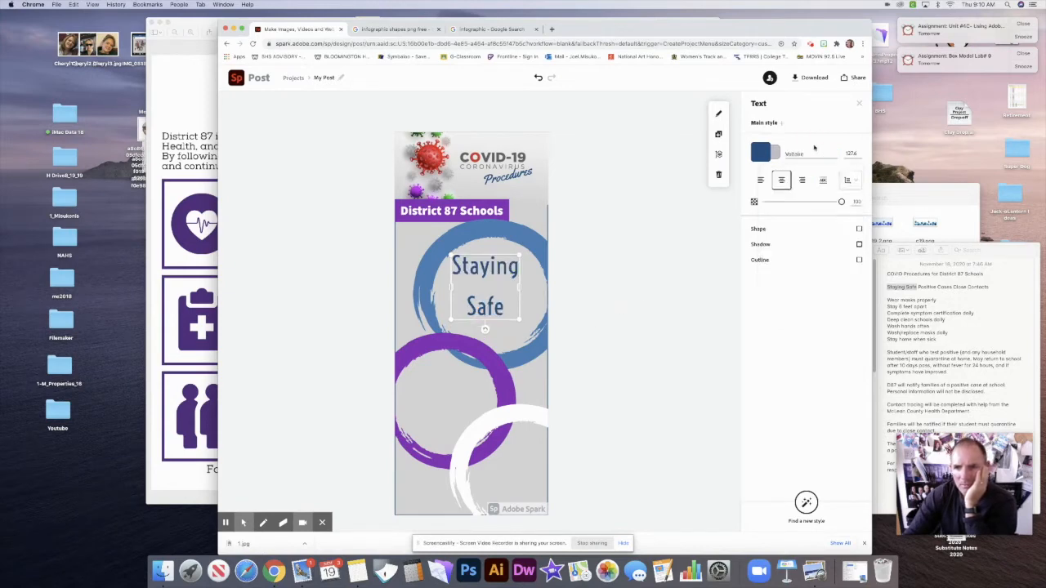
click(856, 185)
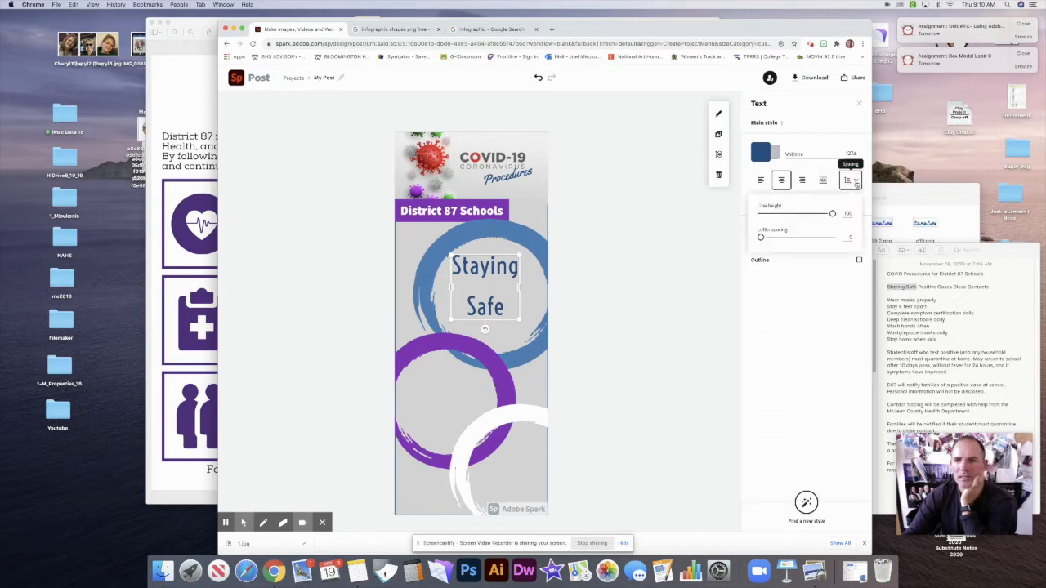
drag(832, 214, 761, 213)
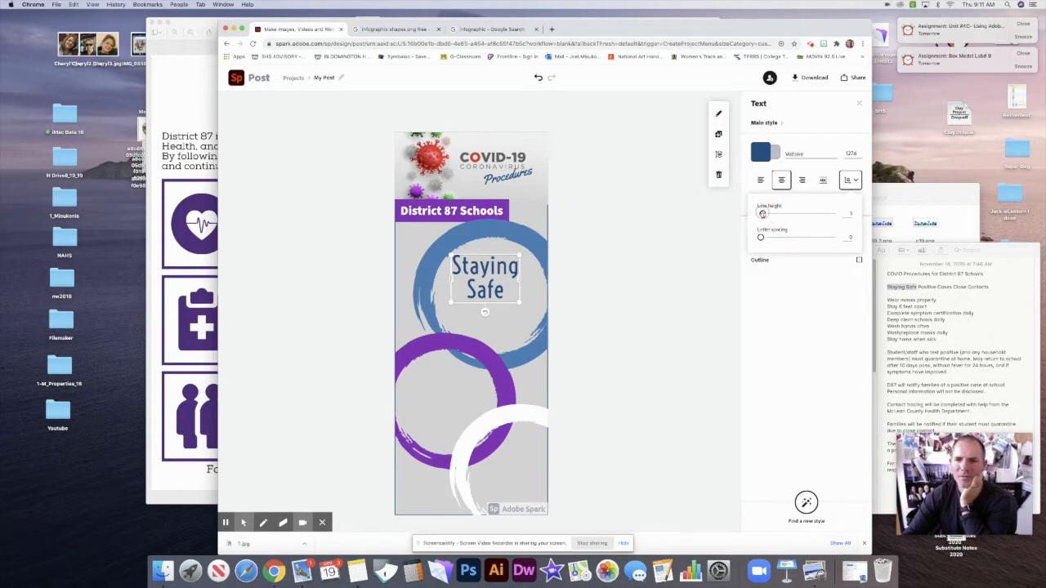
click(713, 277)
Reduce the "Staying Safe" heading to a font size of about 86 within the upper blue ring
click(506, 294)
drag(520, 303, 492, 286)
key(super+equal)
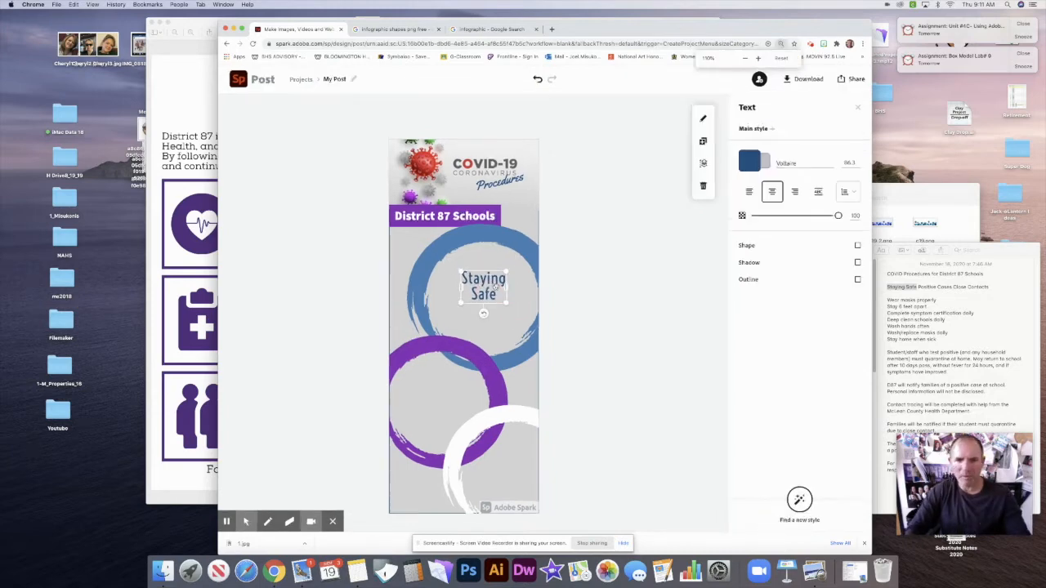
Shrink the "Staying Safe" heading slightly and reposition it inside the upper blue ring
key(super+equal)
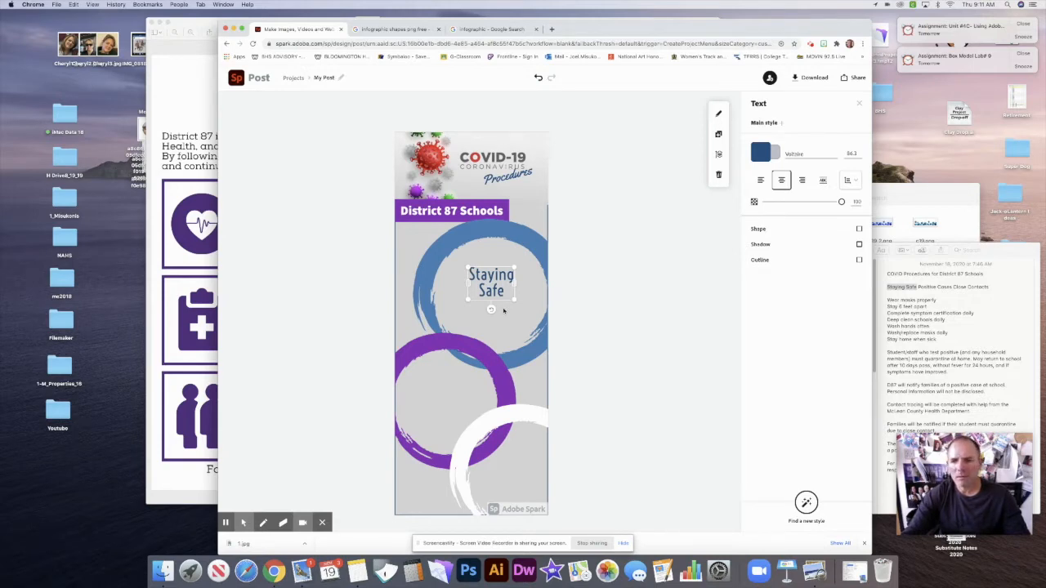
drag(495, 293, 493, 300)
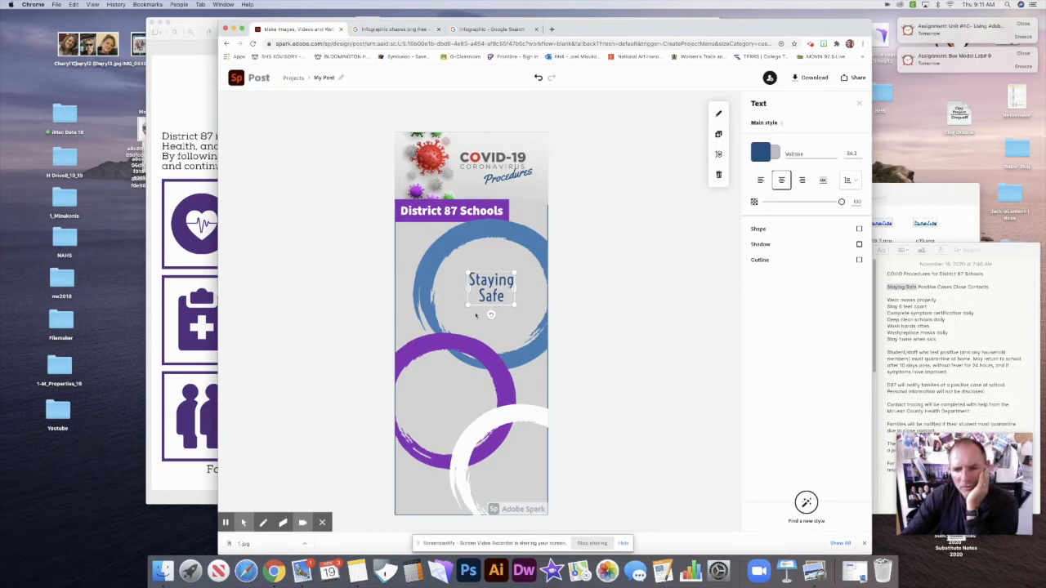
drag(515, 305, 492, 294)
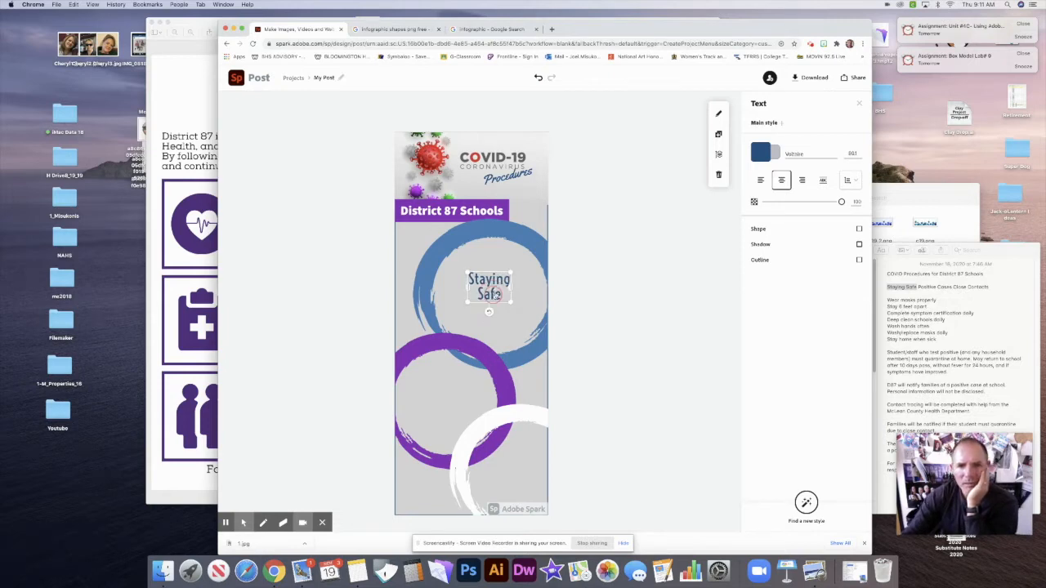
click(561, 296)
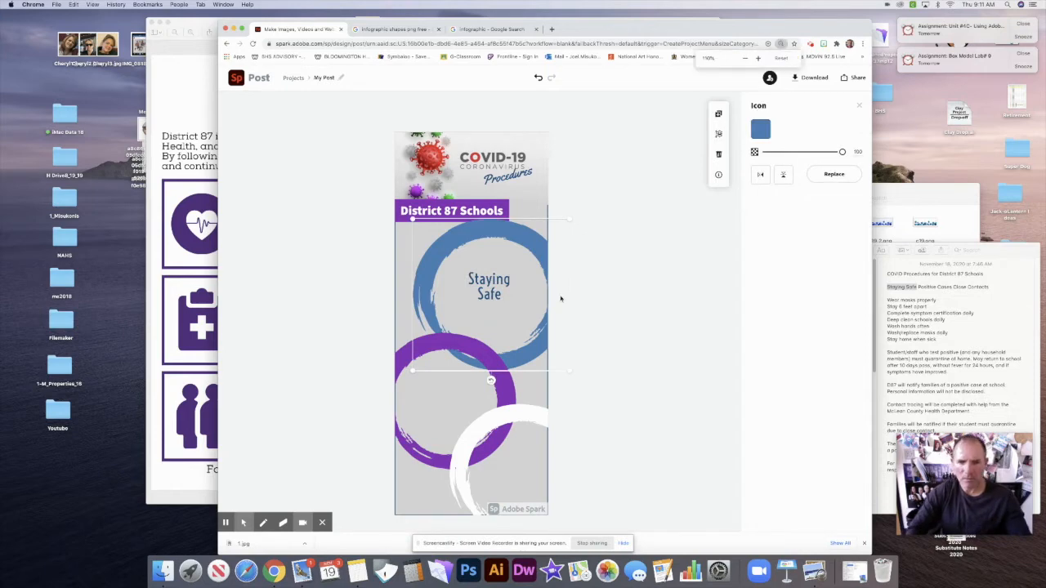
key(super+plus)
key(super+plus)
key(super+minus)
key(super+minus)
key(super+minus)
key(super+minus)
key(super+minus)
key(super+minus)
key(super+minus)
key(super+minus)
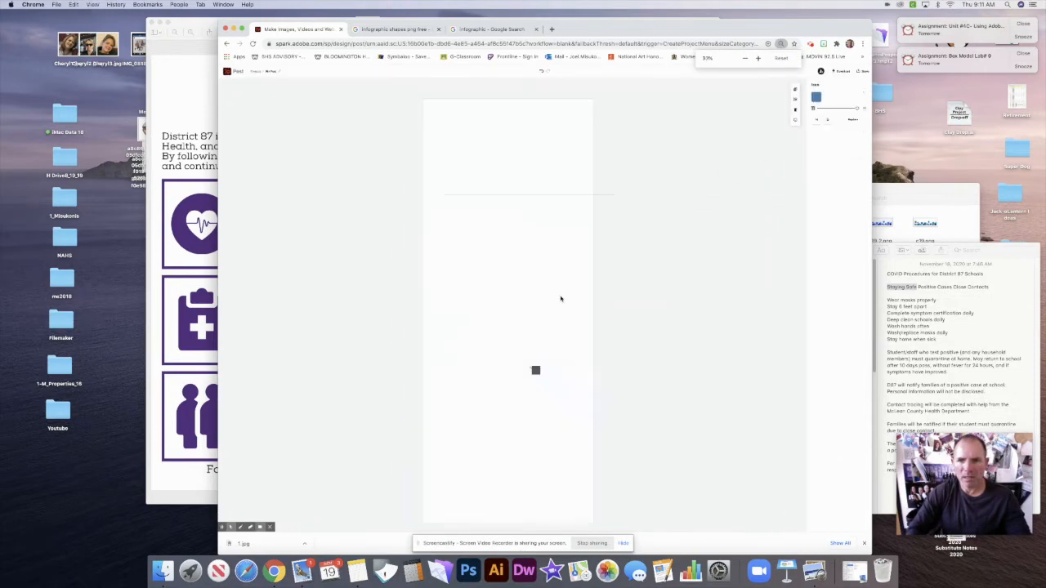
key(super+minus)
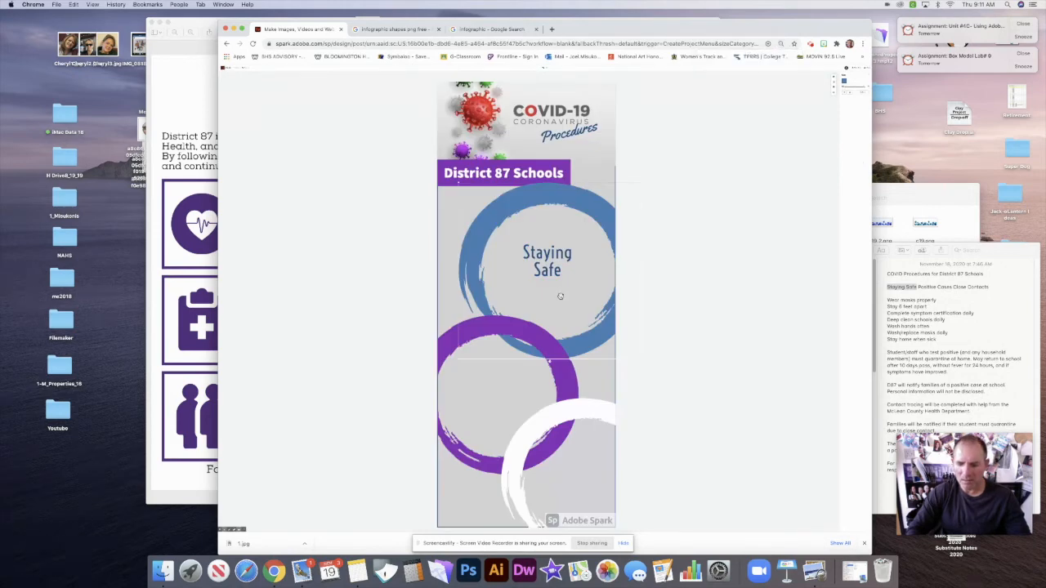
key(super+equal)
key(super+equal)
key(super+equal)
key(super+equal)
key(super+equal)
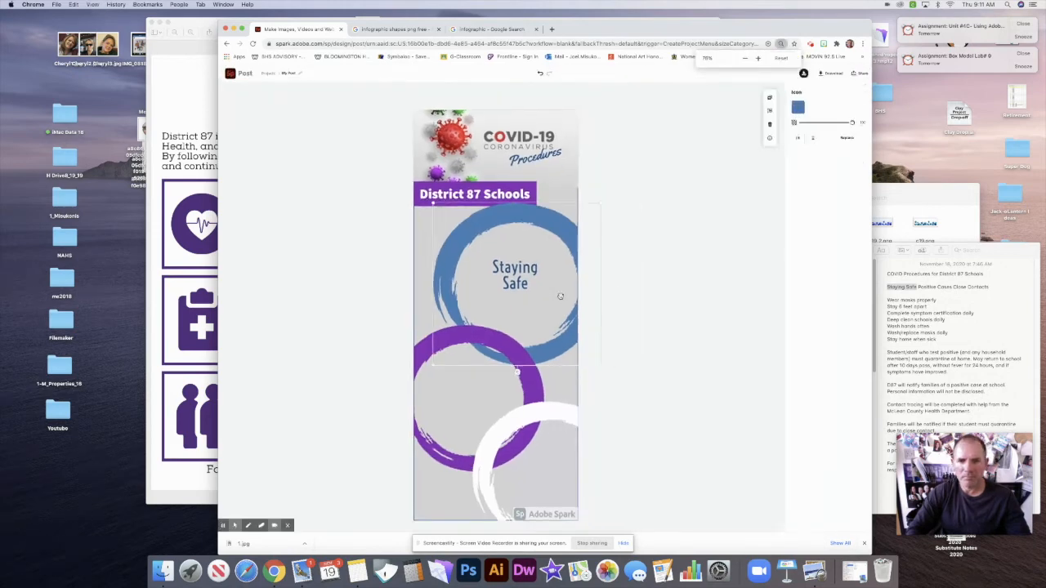
key(super+equal)
key(super+equal)
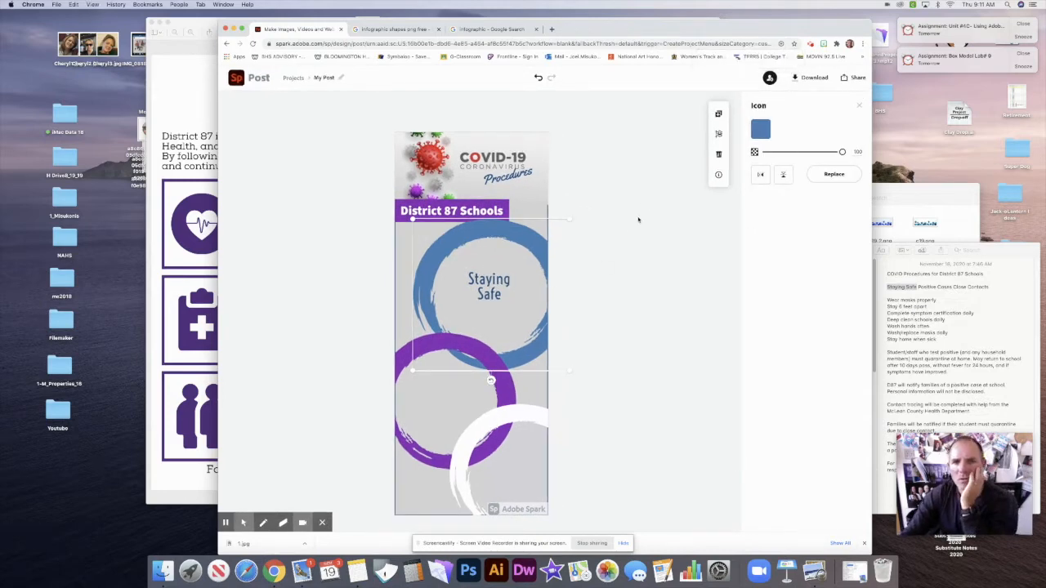
Deselect the blue ring and nudge the "Staying Safe" heading slightly lower to center it inside the ring
click(675, 242)
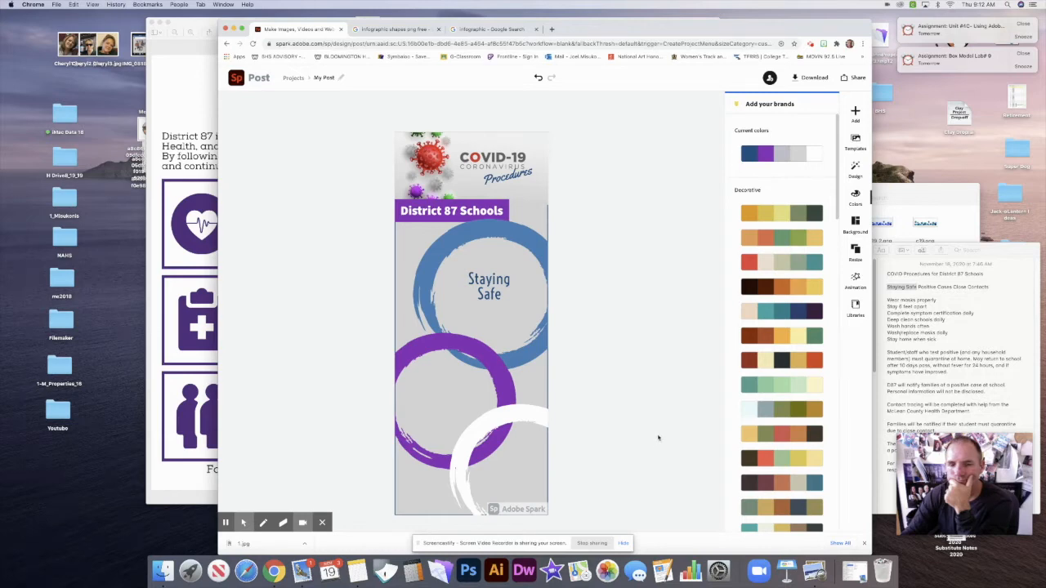
drag(494, 292, 496, 297)
click(607, 331)
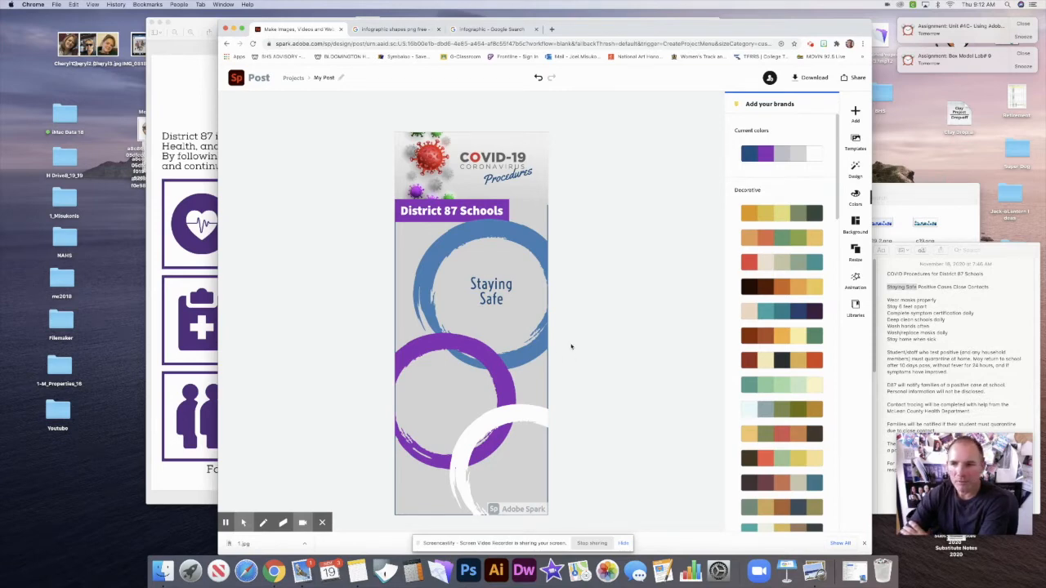
Check the procedures PDF, copy the heading "Positive Cases" from the Notes app, and return to the infographic in Chrome to add an element
click(183, 107)
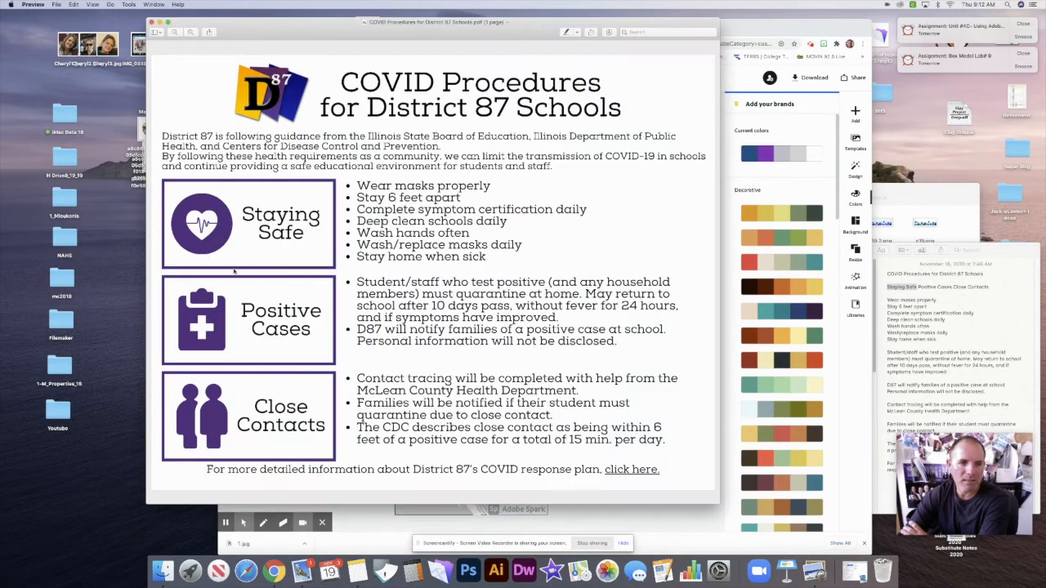
click(995, 296)
drag(954, 287, 917, 287)
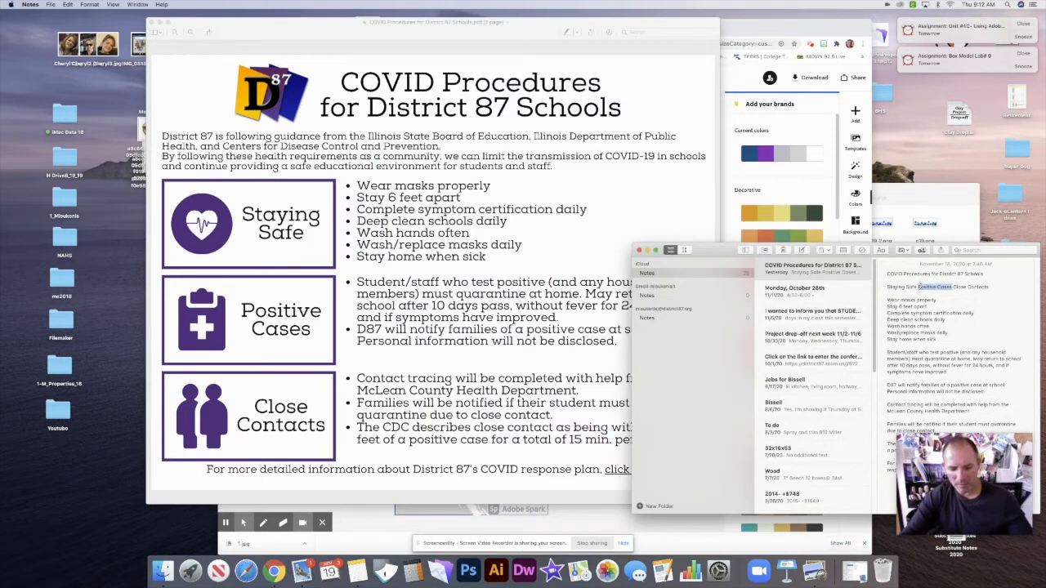
click(744, 174)
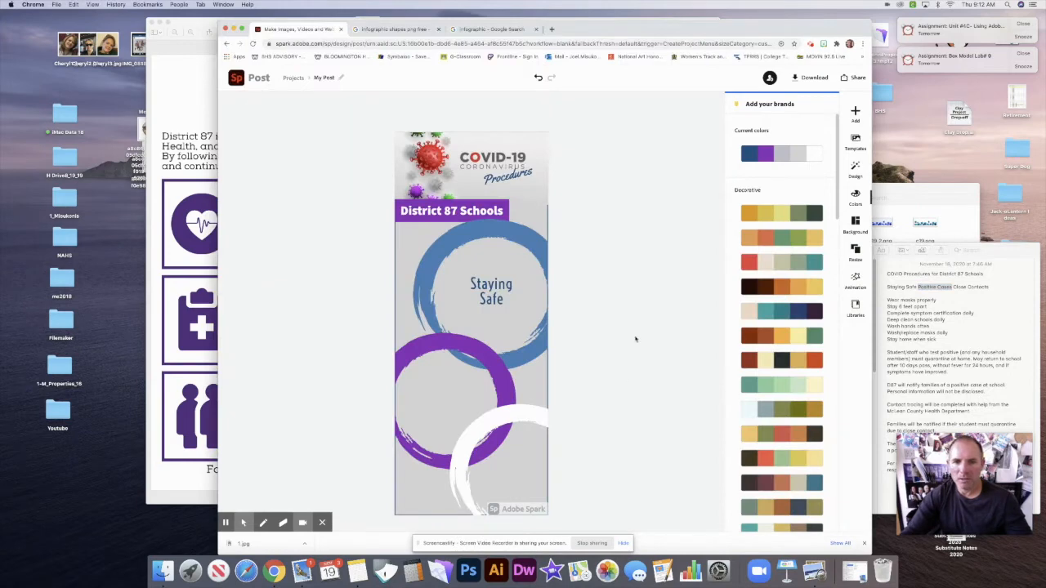
click(855, 112)
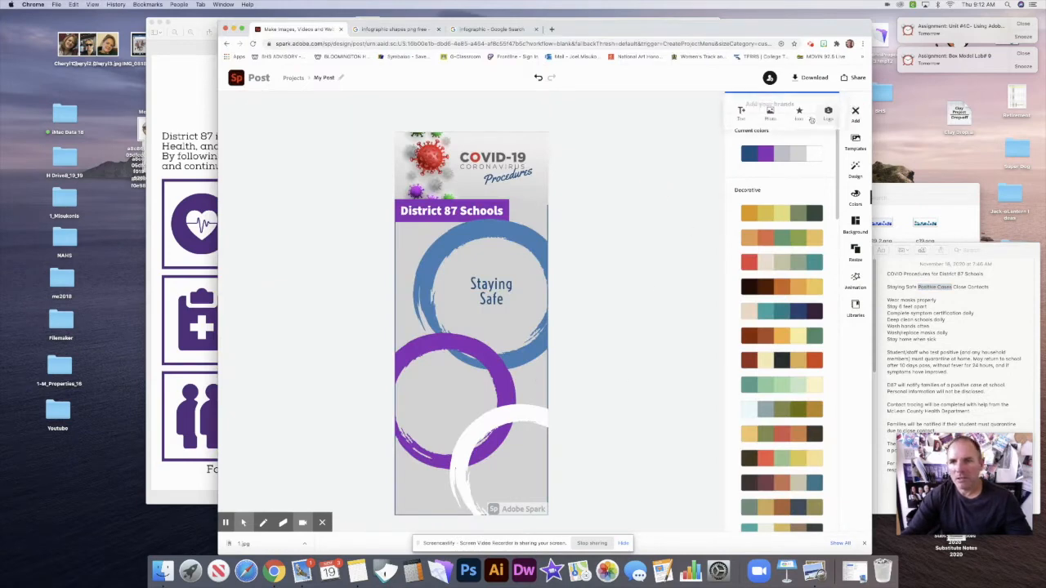
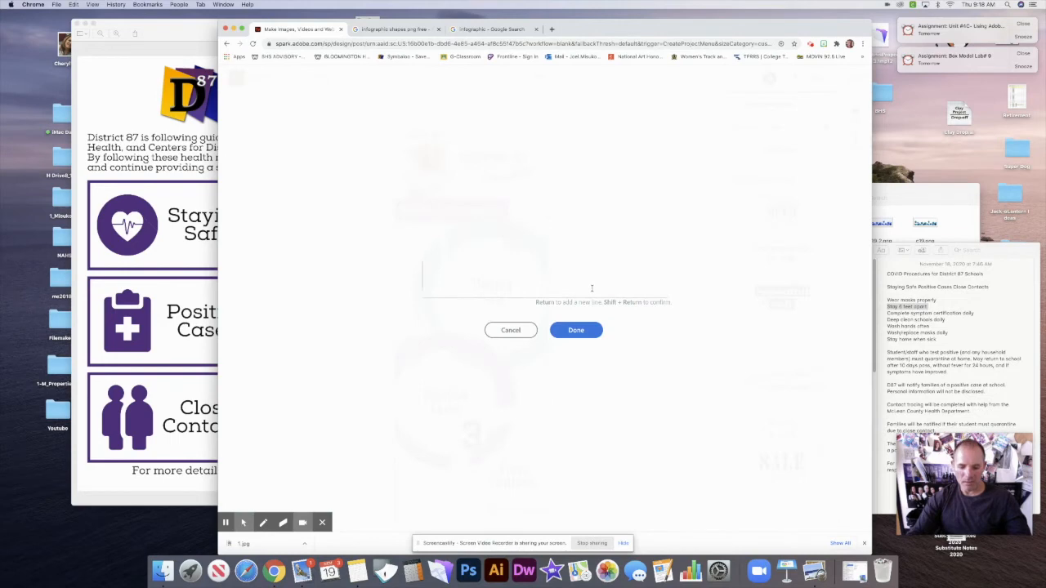
Add the copied text "Stay 6 feet apart" to the design at a font size of 36
click(578, 331)
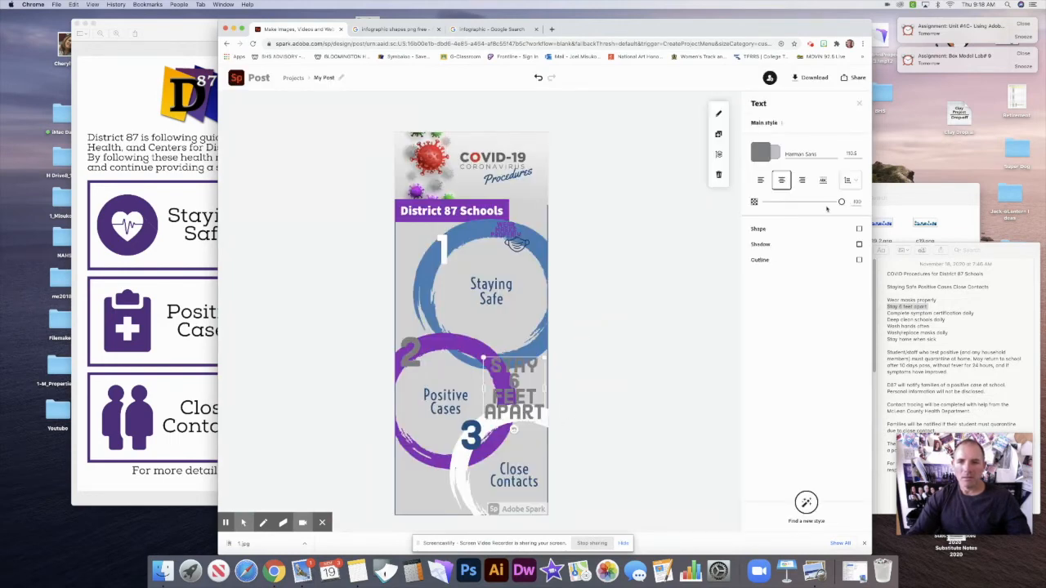
click(854, 154)
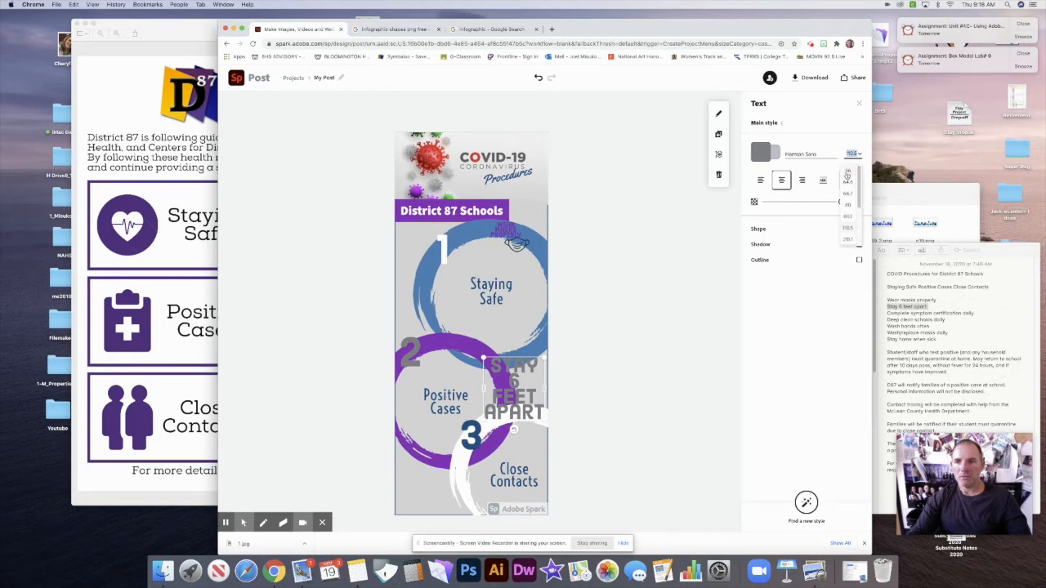
click(847, 170)
Place the "Stay 6 feet apart" text on the upper blue ring just beside the number 1 and deselect it
click(528, 395)
drag(528, 396, 474, 248)
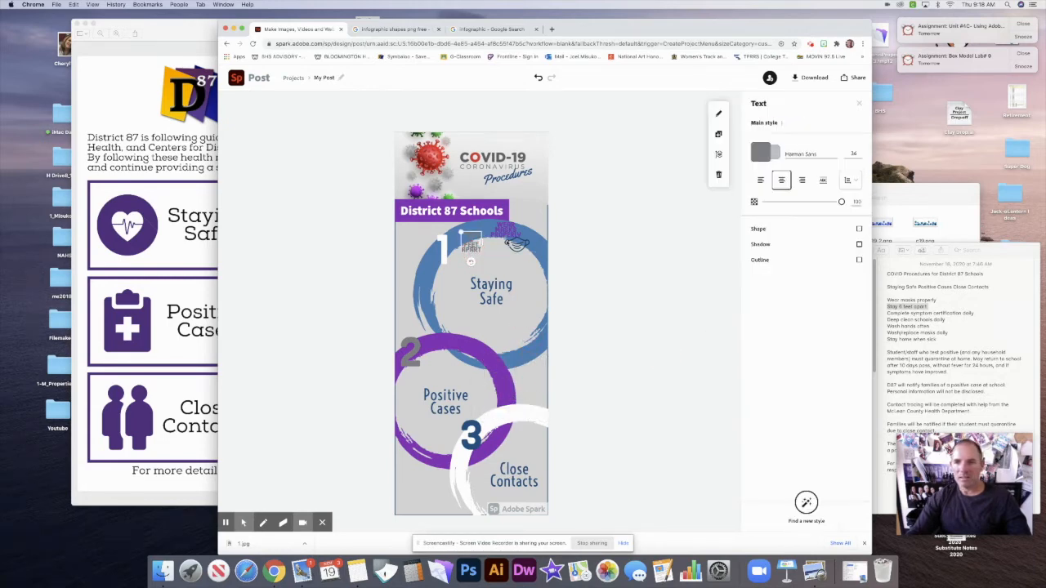
click(575, 243)
click(479, 254)
click(604, 251)
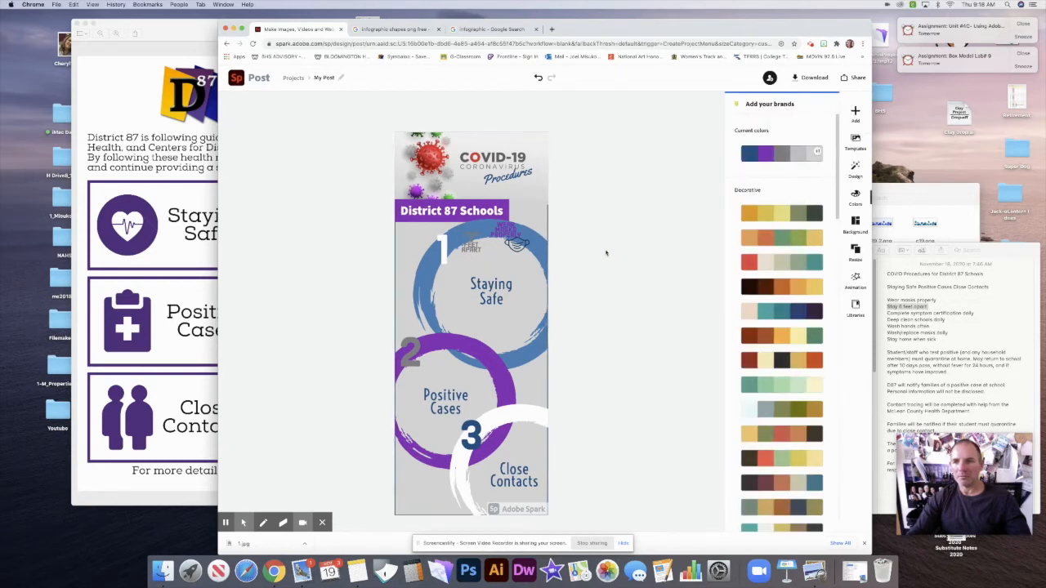
Copy the line "Complete symptom certification daily" from the Notes app and return to the infographic in Chrome
click(968, 309)
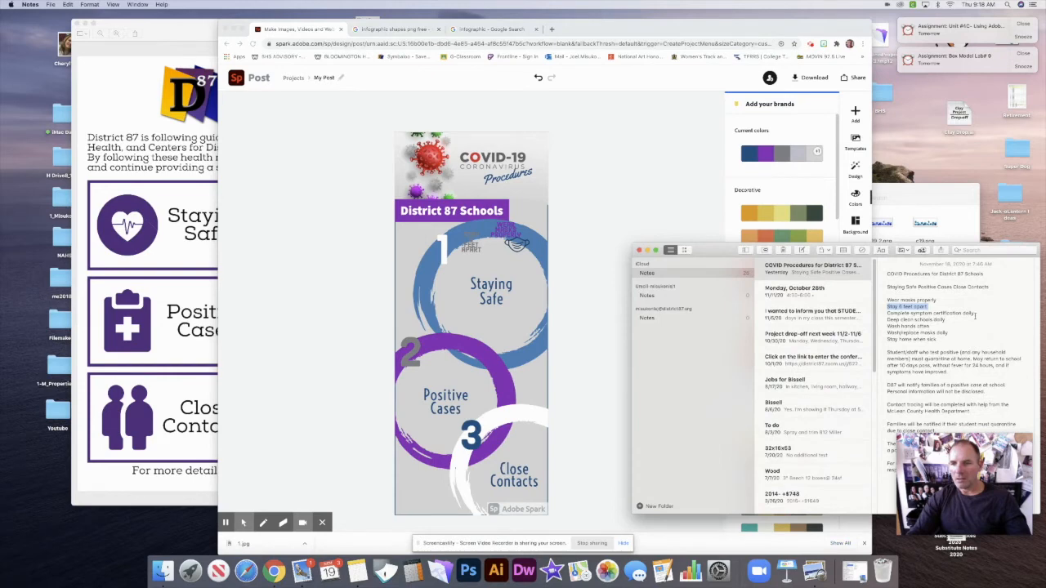
drag(974, 314, 888, 317)
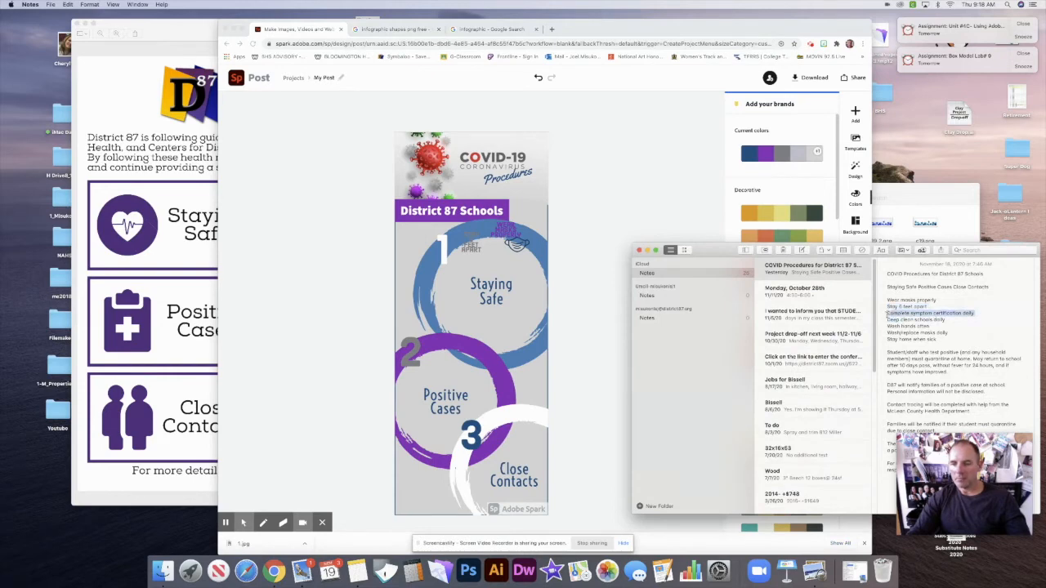
key(super+c)
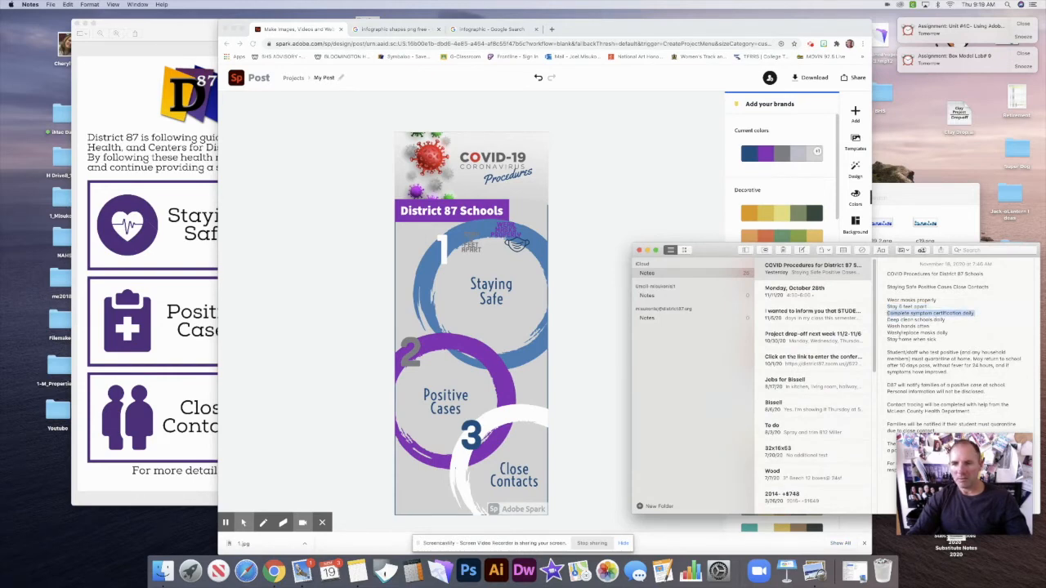
click(641, 169)
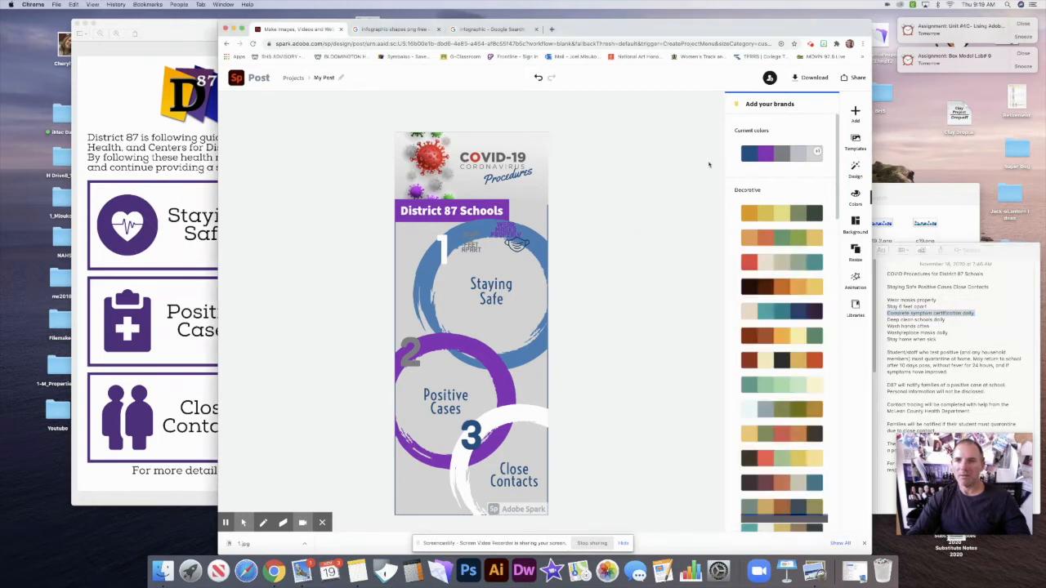
Add a text element from scratch containing the copied line "Complete symptom certification daily"
click(854, 113)
click(738, 114)
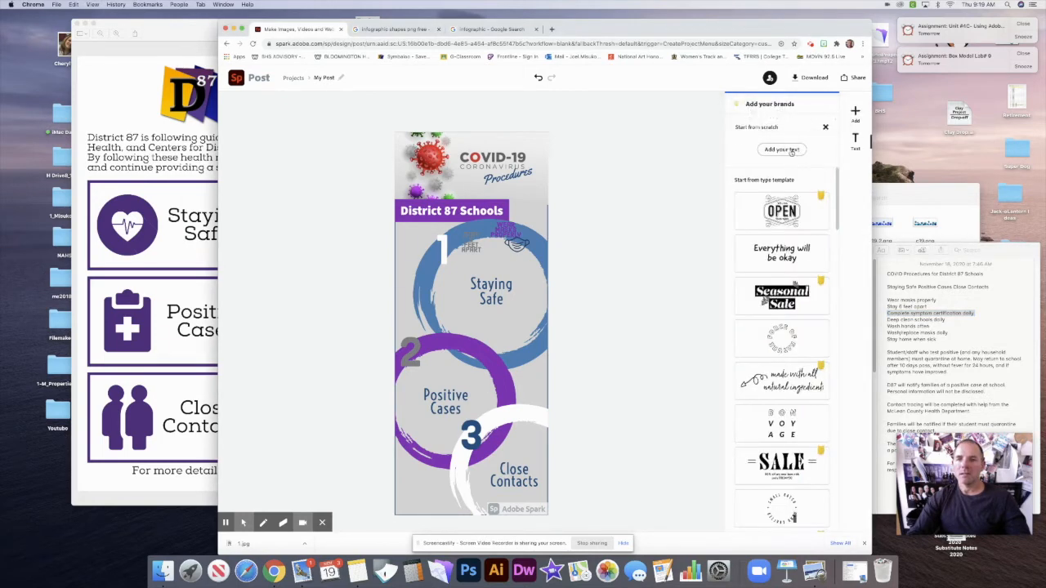
click(782, 150)
key(super+v)
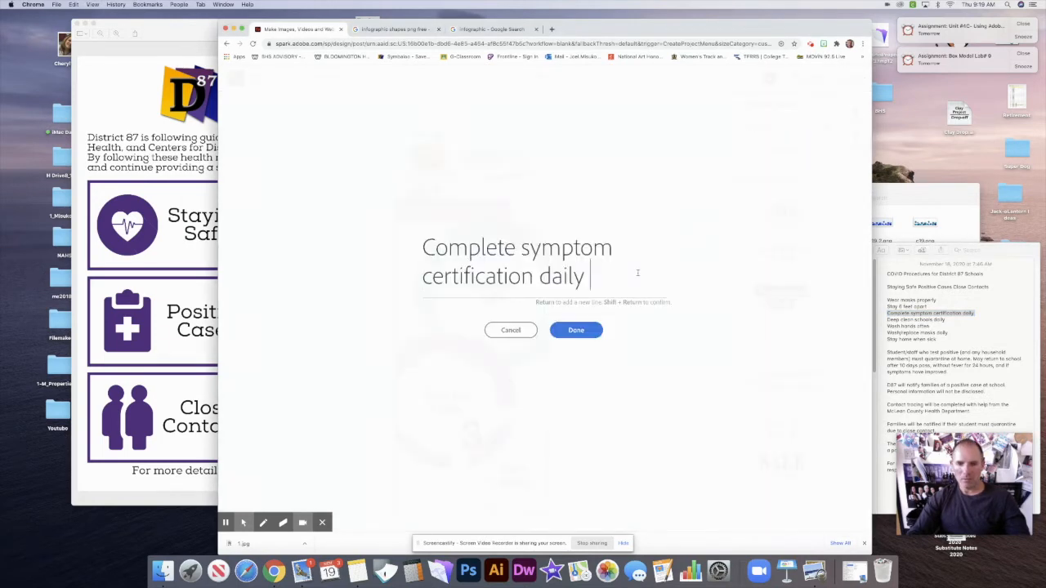
click(598, 332)
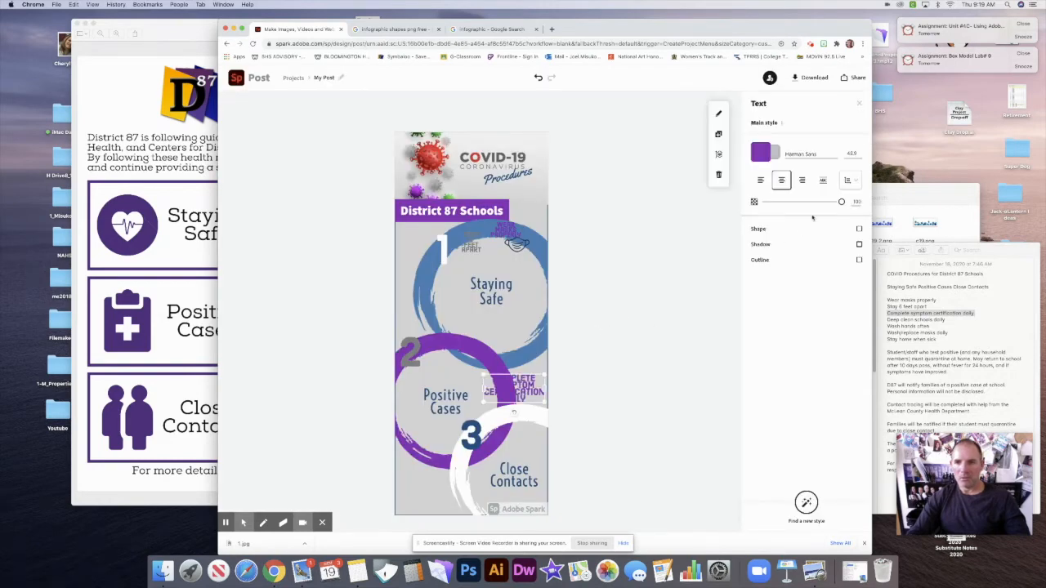
Set the symptom certification text to font size 36 and place it on the blue ring's left side, beside "Staying Safe"
click(855, 154)
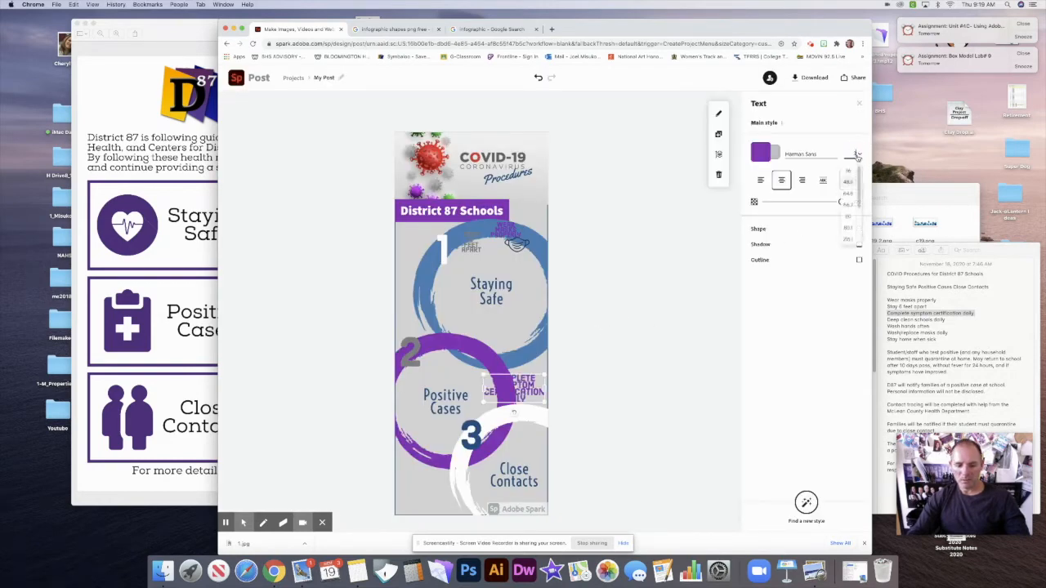
click(848, 170)
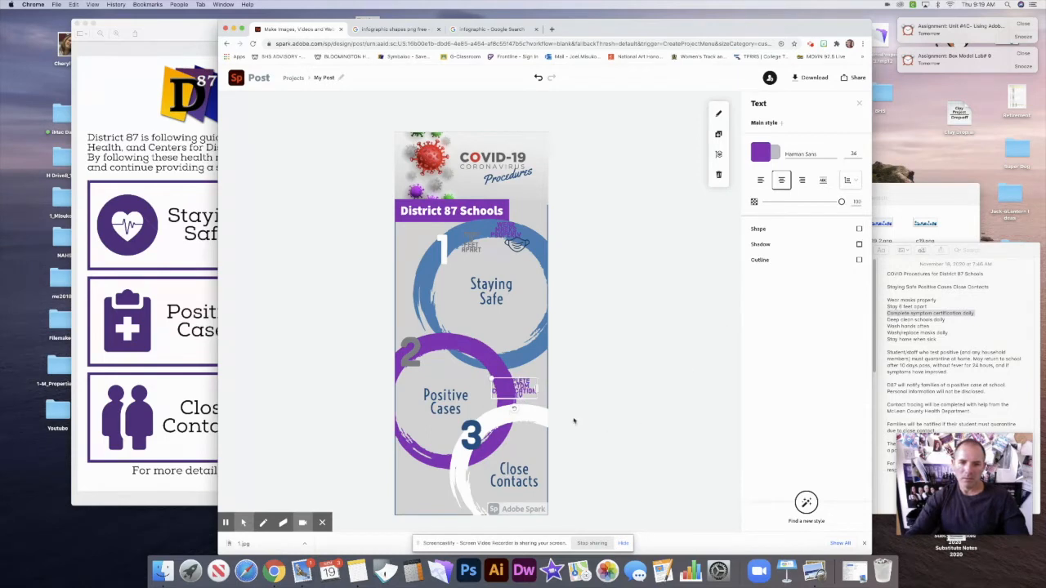
drag(517, 391, 446, 288)
Copy the line "Wash hands often" from the Notes app and return to the infographic in Chrome
click(970, 321)
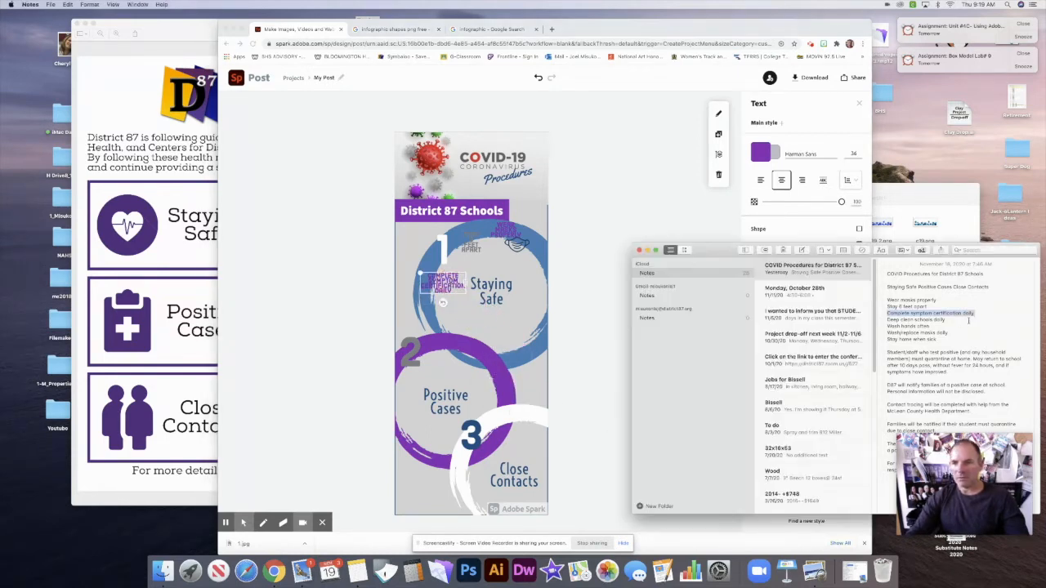
drag(932, 326, 887, 327)
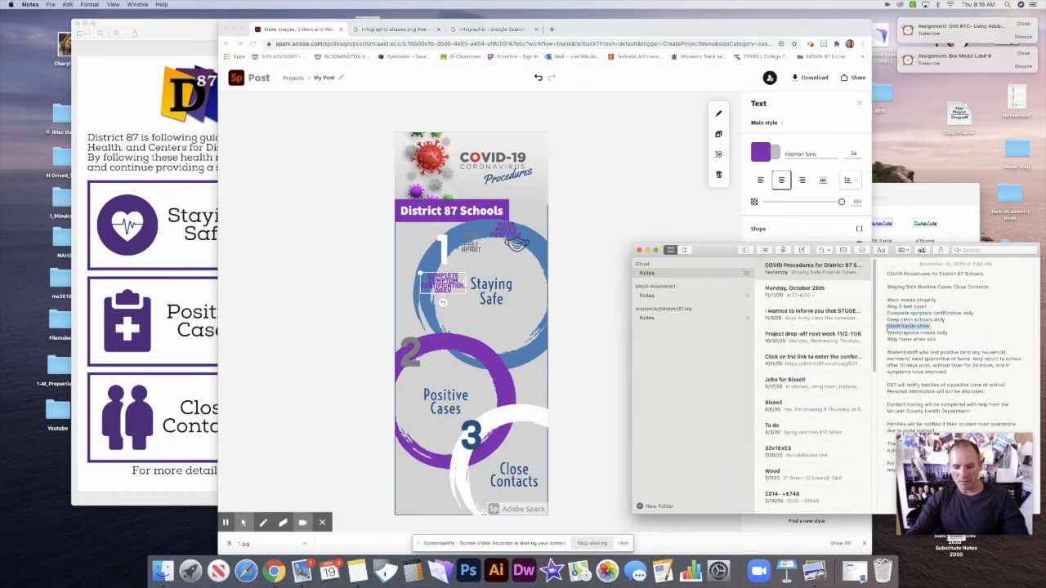
click(553, 306)
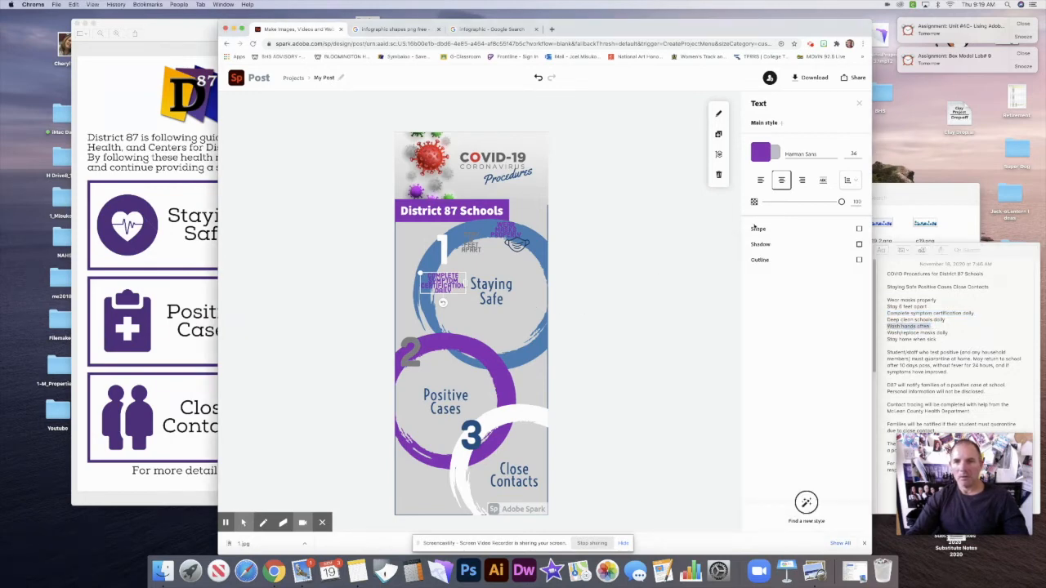
Deselect the symptom certification text and add a text element from scratch containing the copied line "Wash hands often"
click(689, 170)
click(855, 113)
click(736, 109)
click(790, 152)
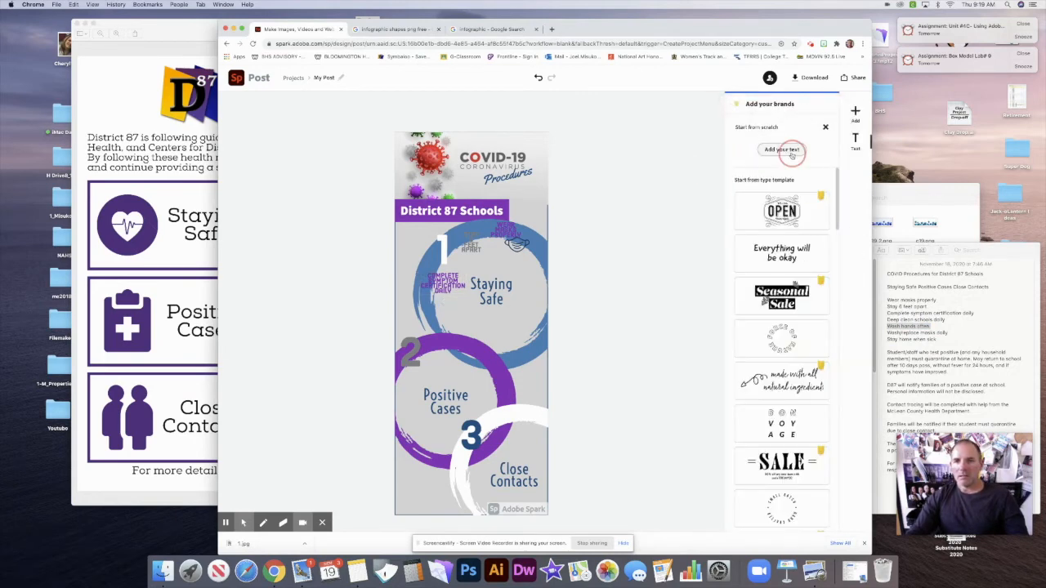
key(cmd+v)
click(579, 329)
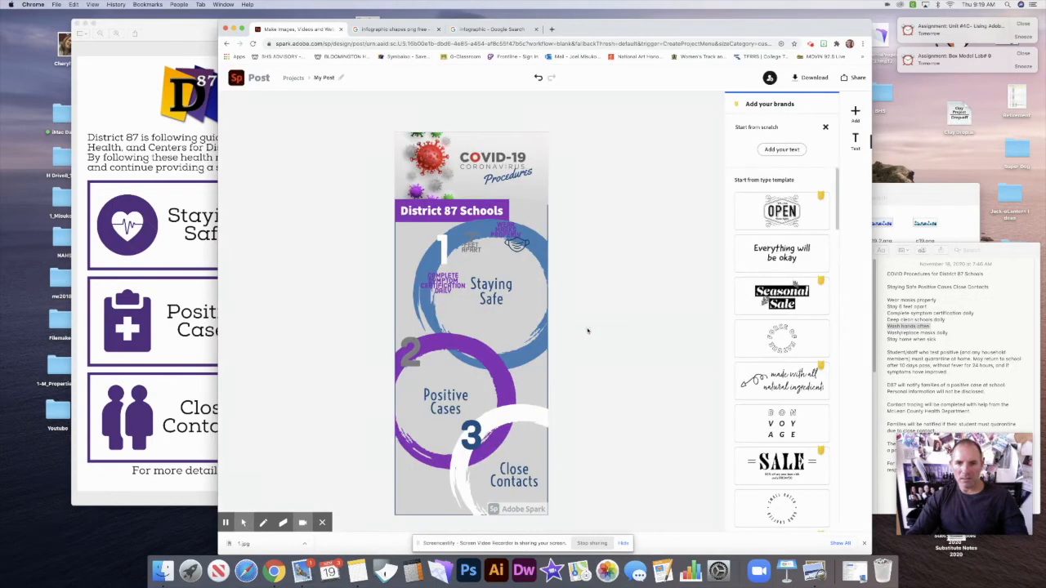
Set the "Wash hands often" text to font size 36 and place it at the blue ring's lower left, below the symptom certification text
drag(453, 459, 554, 314)
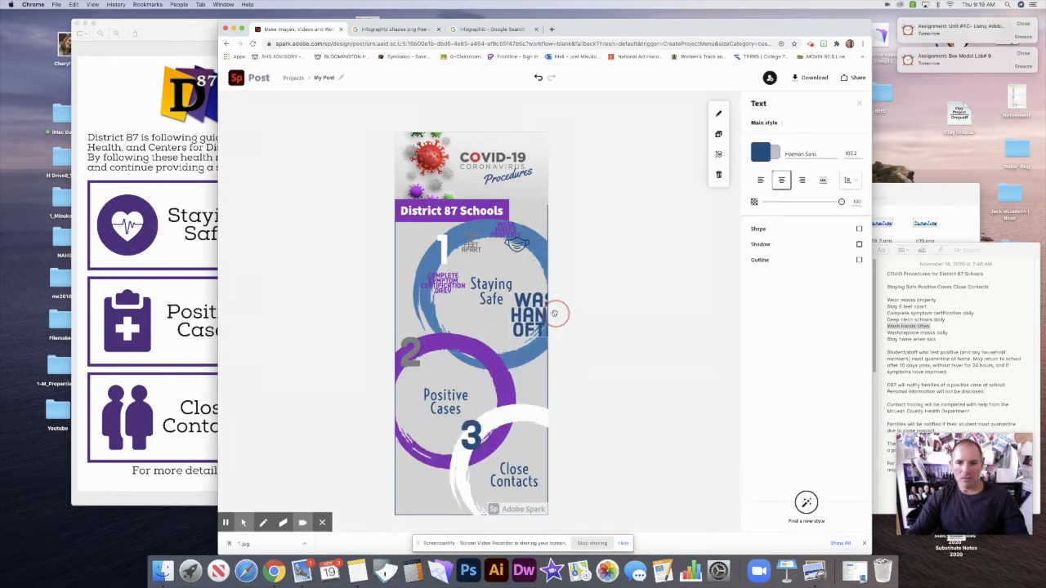
click(851, 154)
text(36)
key(Return)
drag(554, 321, 470, 317)
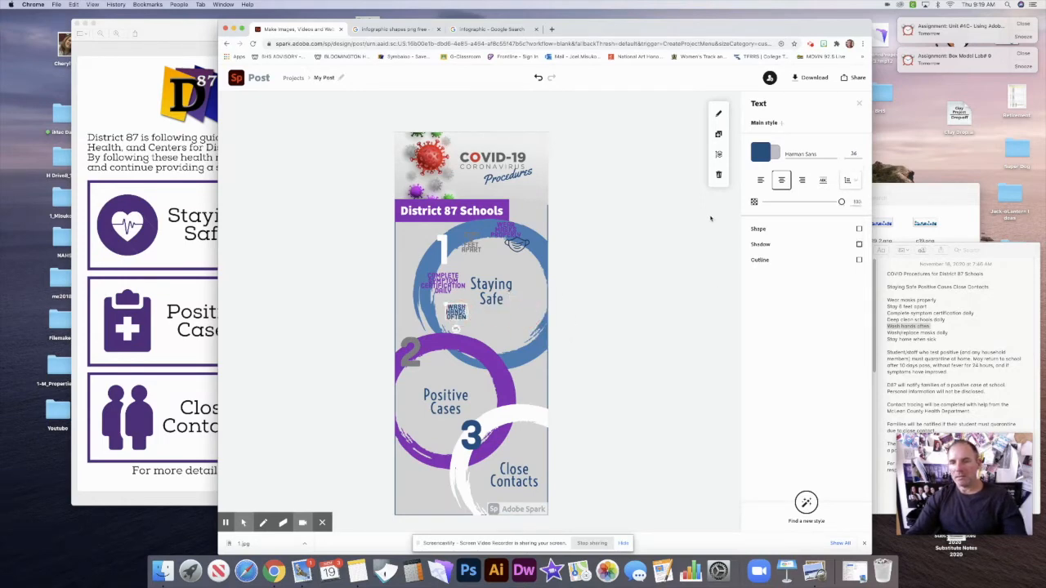
Copy the line "Stay home when sick" from the Notes app and return to the infographic in Chrome
click(952, 346)
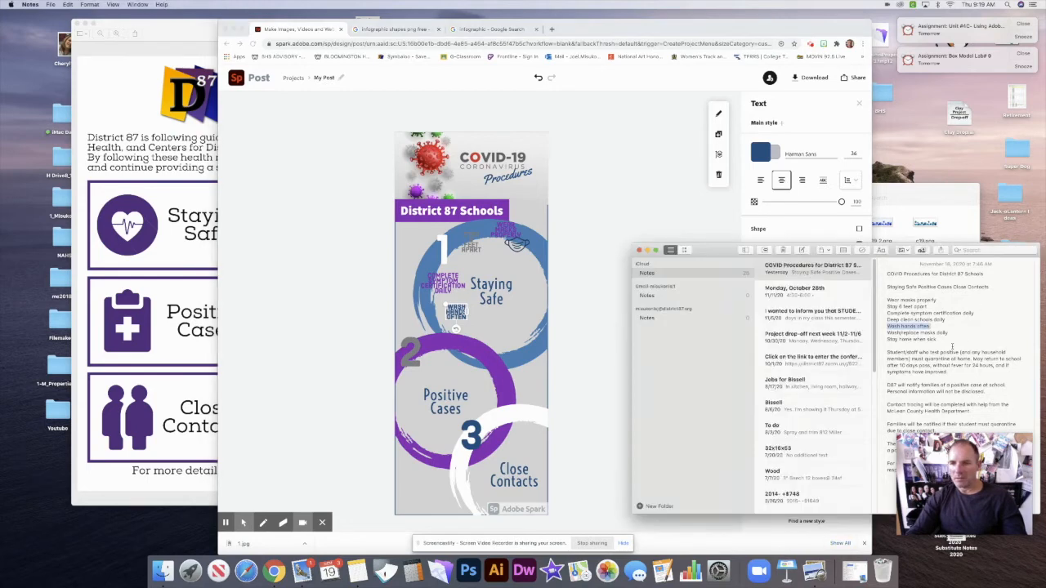
drag(940, 340, 886, 340)
key(super+c)
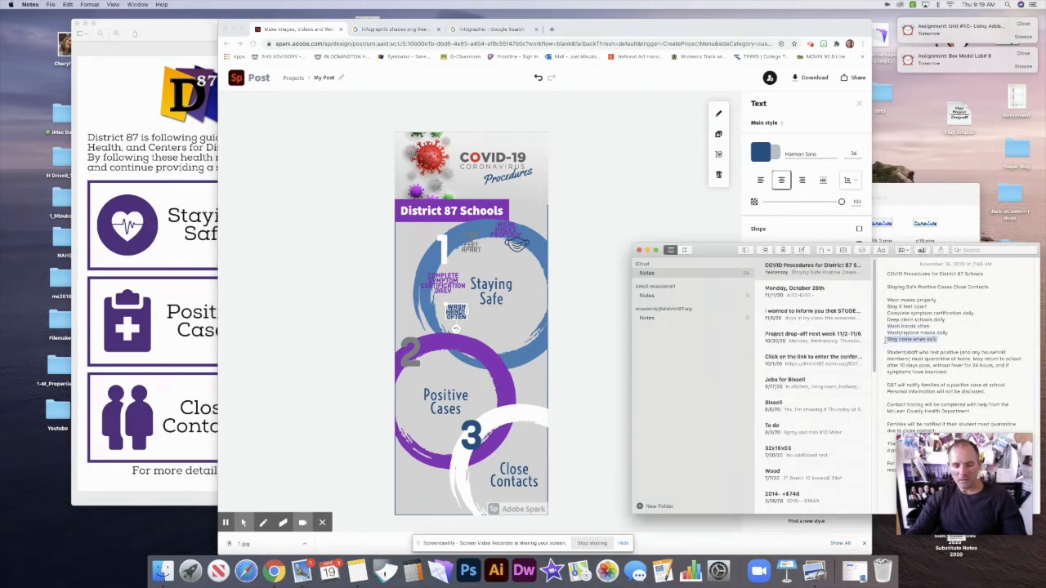
click(644, 197)
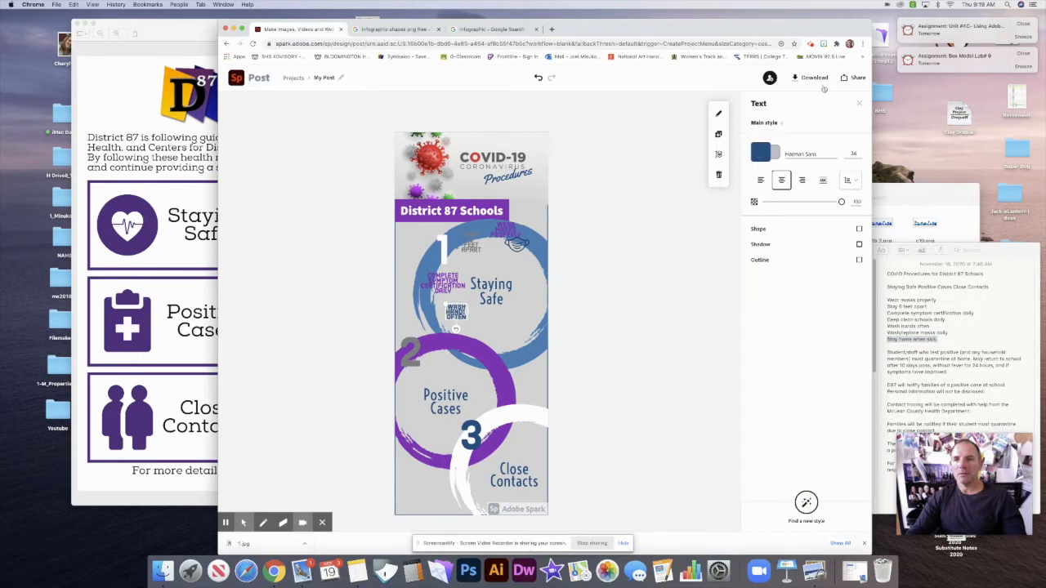
Deselect the "Wash hands often" text and add a text element from scratch containing the copied line "Stay home when sick"
click(652, 161)
click(855, 111)
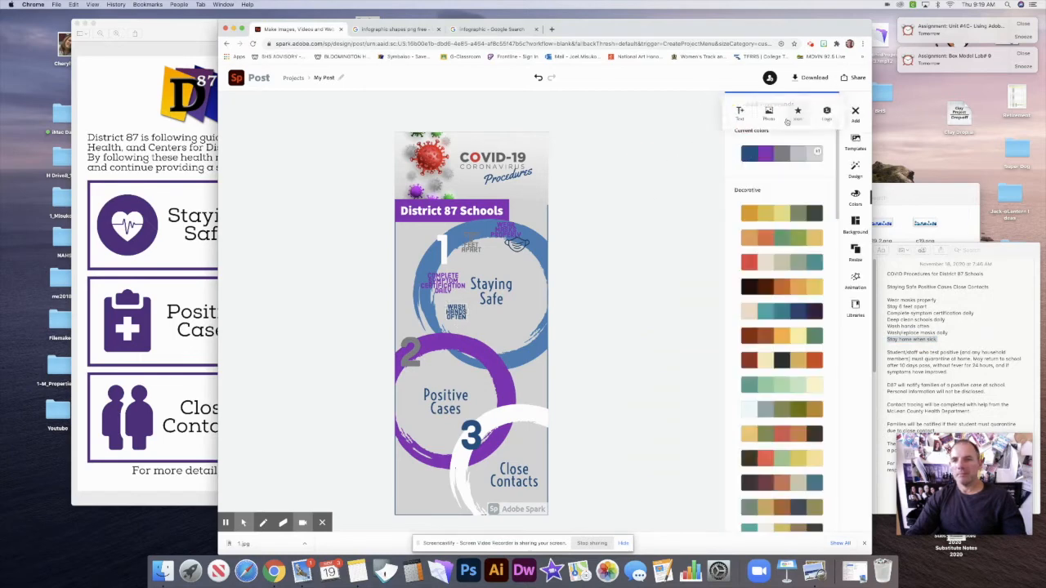
click(736, 112)
click(782, 151)
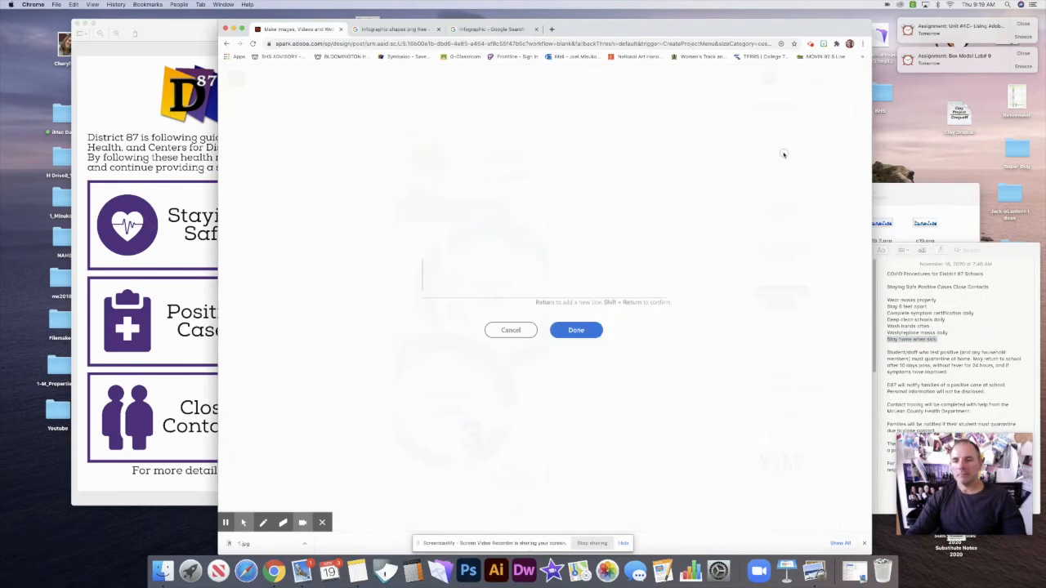
key(super+v)
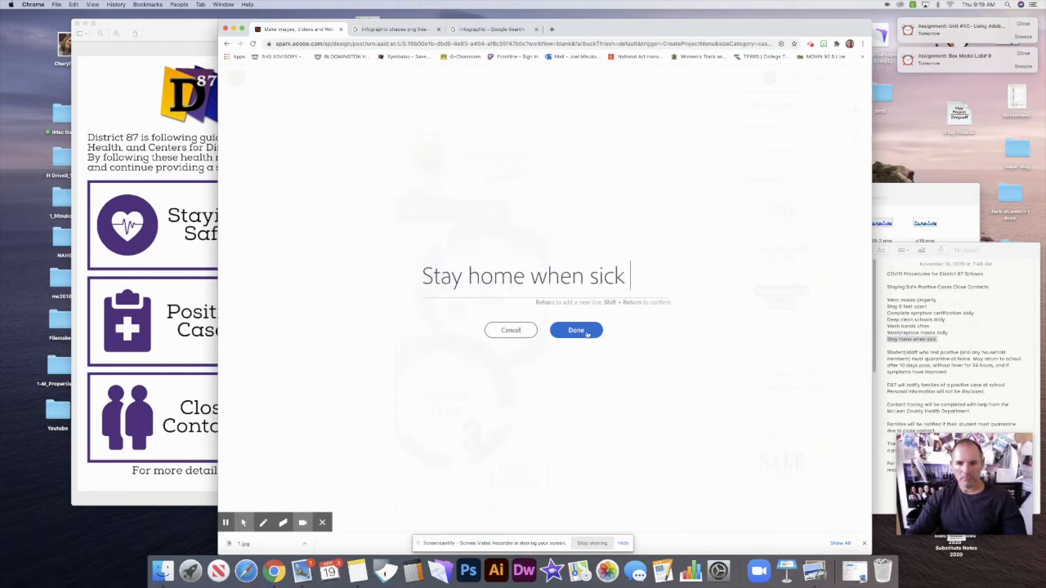
click(585, 332)
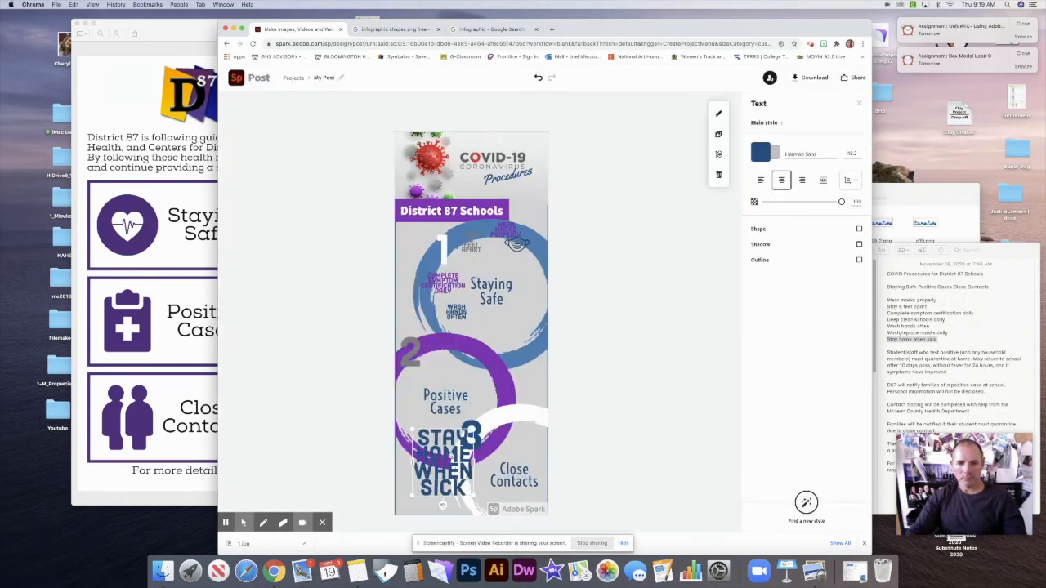
Set the "Stay home when sick" text to font size 36 and place it on the blue ring's right side, beside "Staying Safe"
click(853, 153)
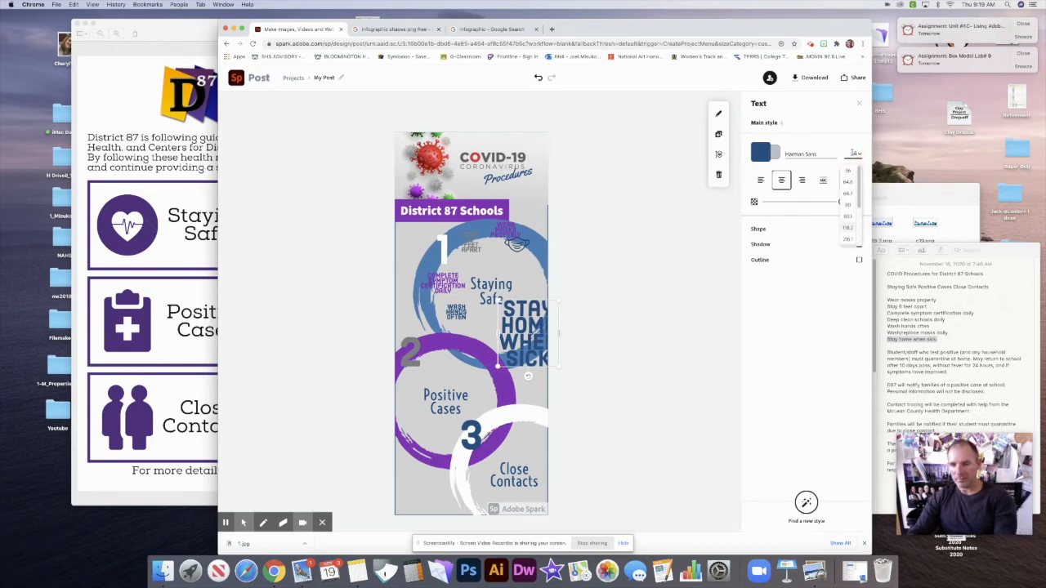
click(848, 170)
click(673, 264)
drag(528, 335, 533, 293)
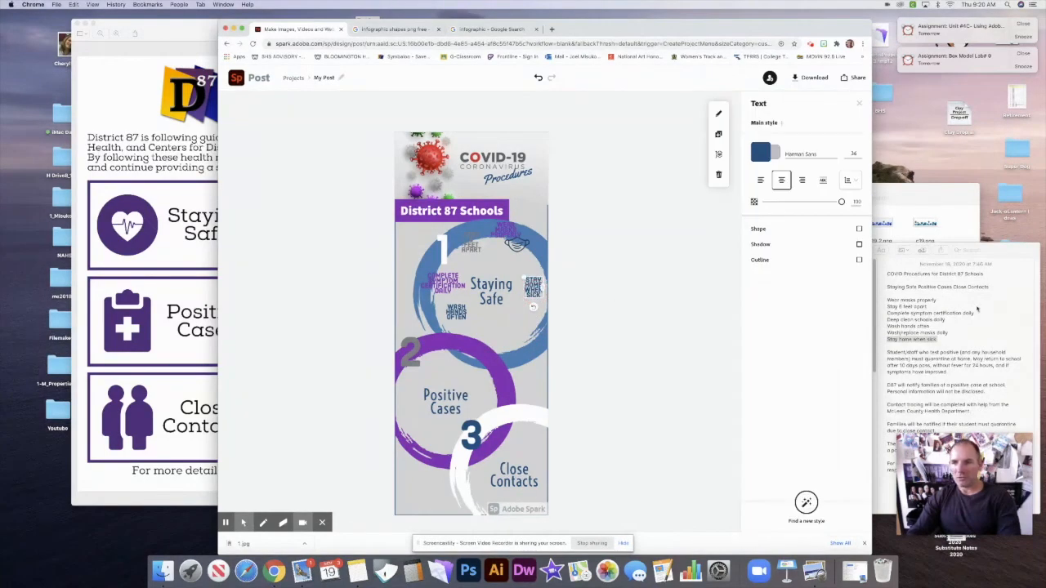
Copy the line "Deep clean schools daily" from the Notes app and return to the infographic in Chrome
click(980, 304)
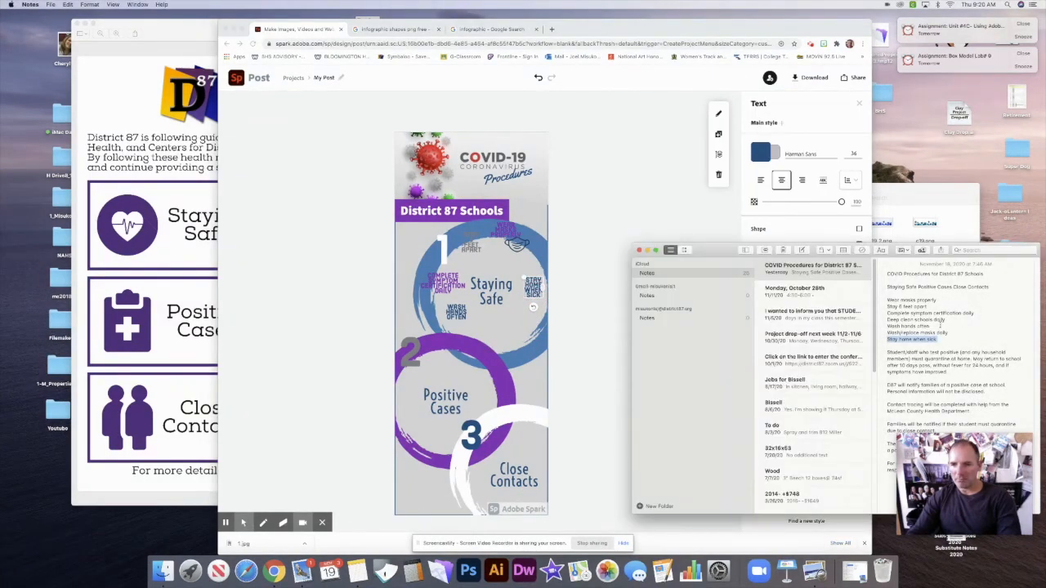
drag(932, 326, 883, 328)
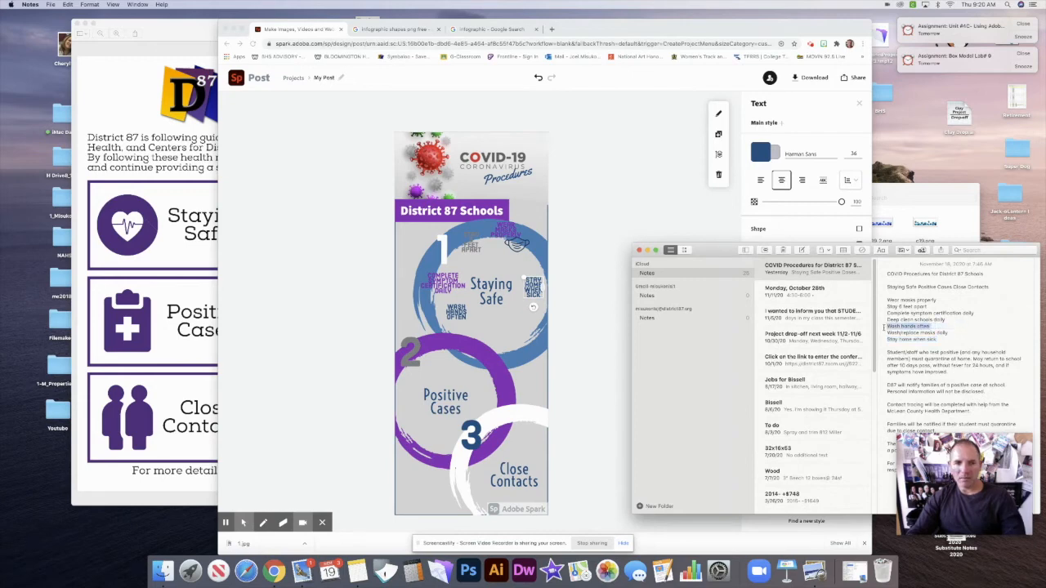
drag(946, 321, 887, 319)
key(super+c)
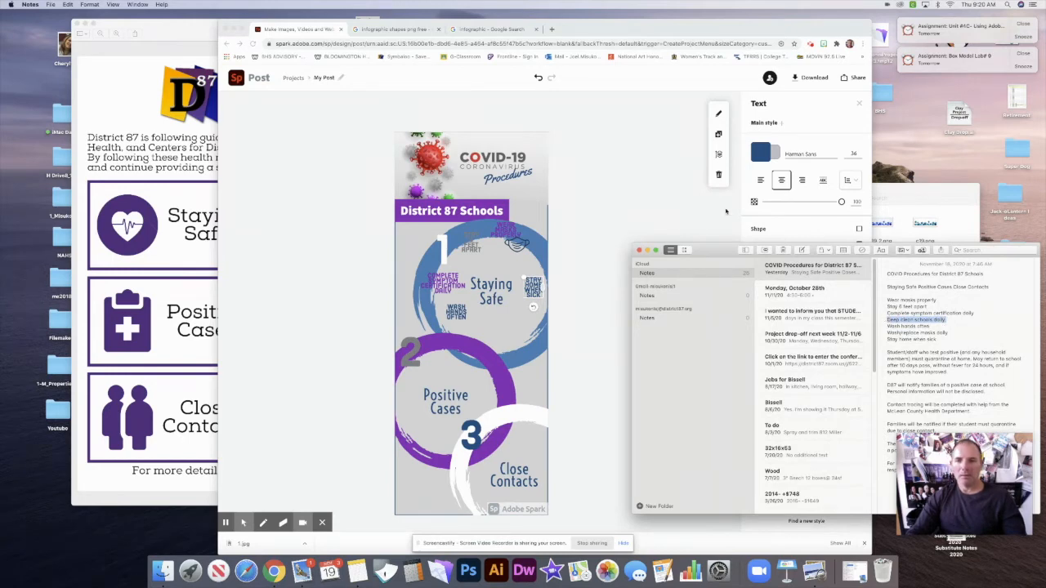
click(673, 222)
Deselect the "Stay home when sick" text and add a text element from scratch containing the copied line "Deep clean schools daily"
click(626, 205)
click(856, 112)
click(738, 114)
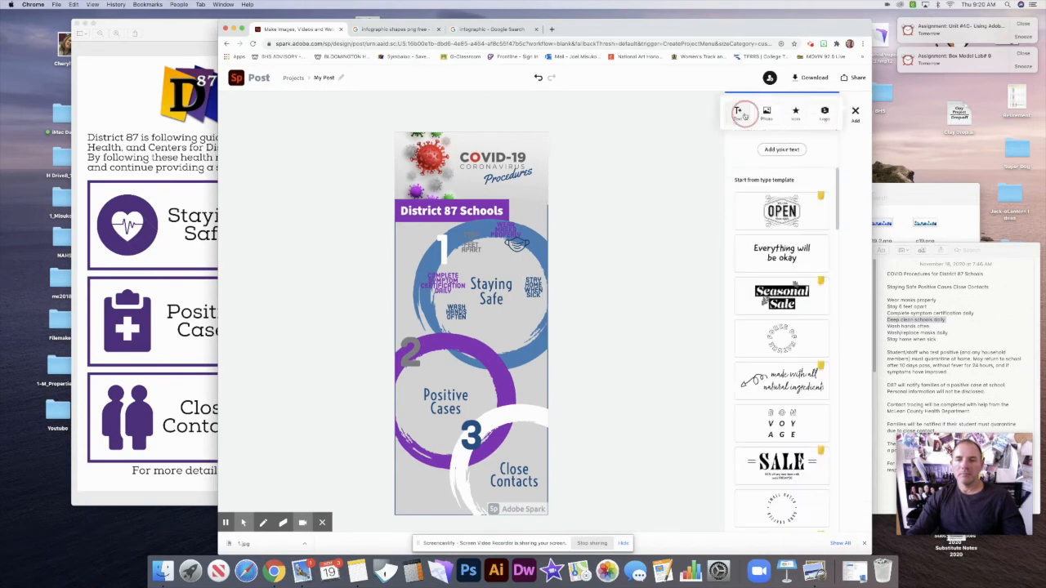
click(774, 152)
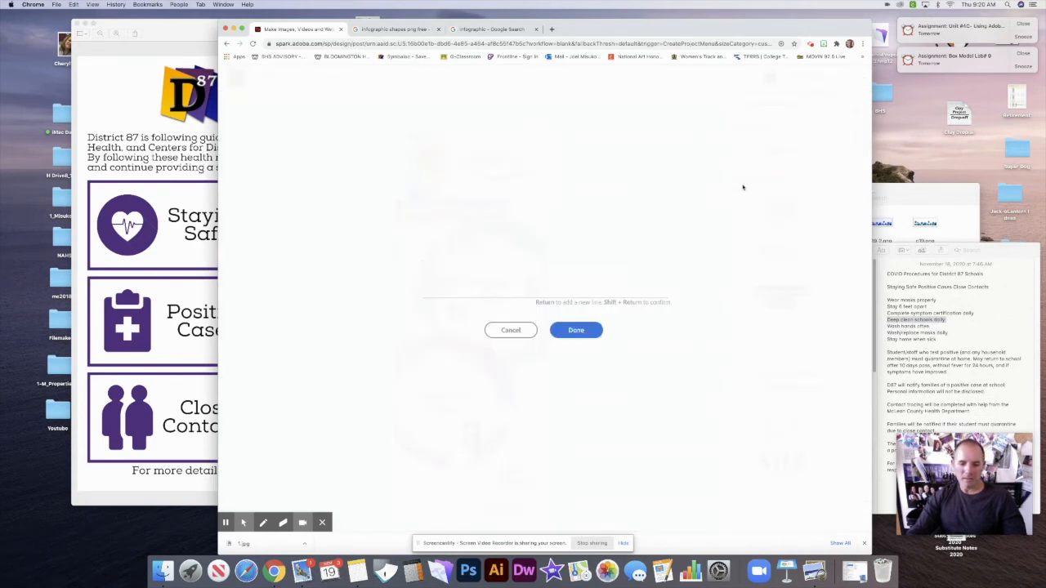
key(super+v)
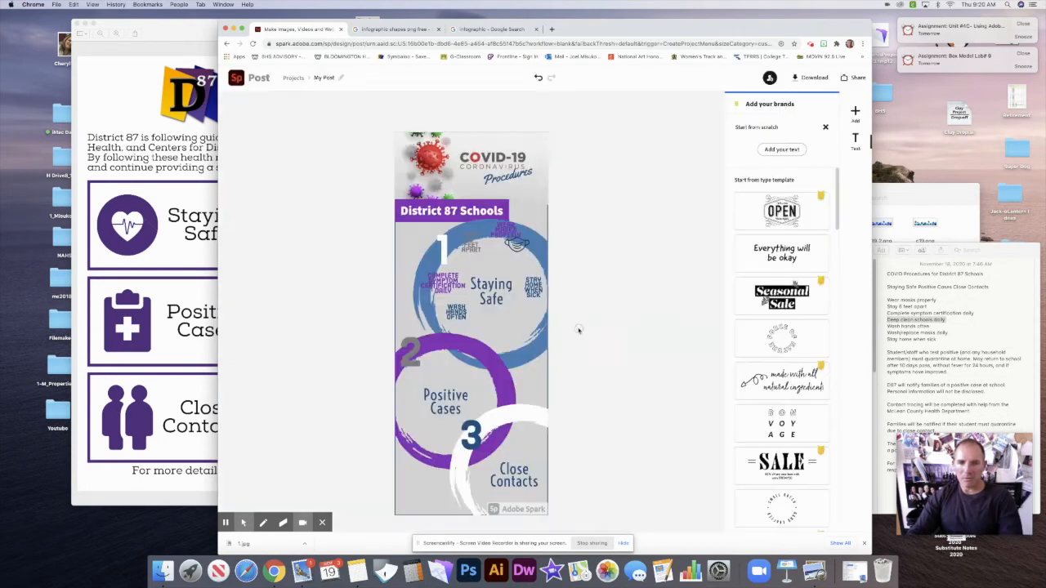
click(576, 331)
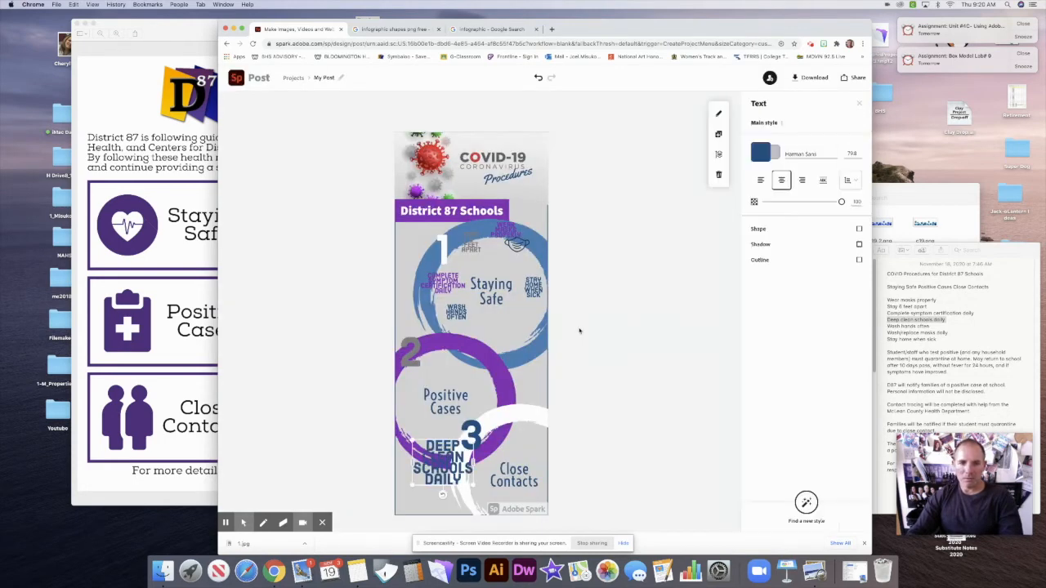
Set the "Deep clean schools daily" text to font size 36 and place it inside the blue ring's lower right, below "Stay home when sick"
drag(448, 452, 525, 330)
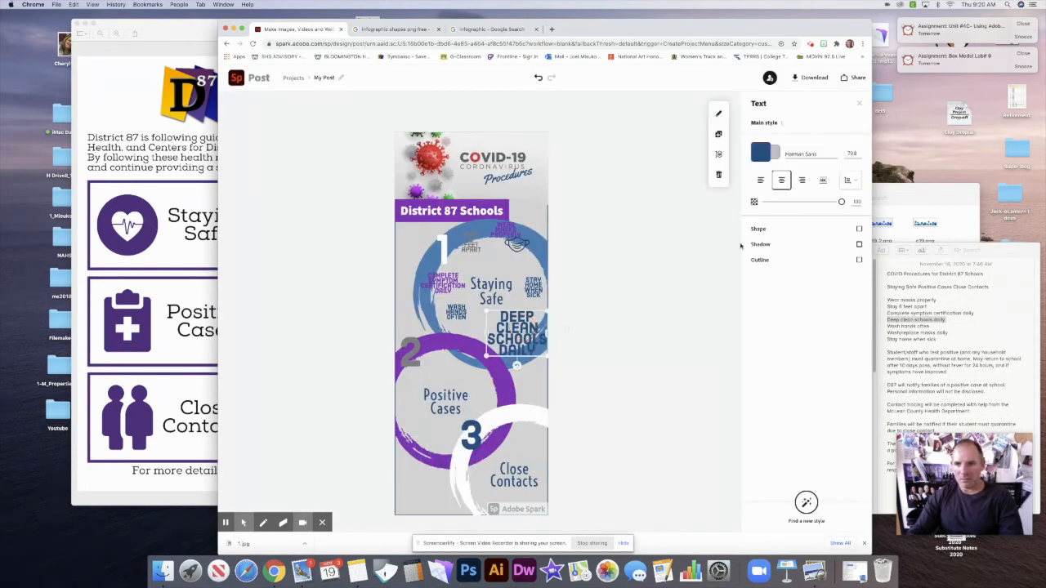
click(852, 153)
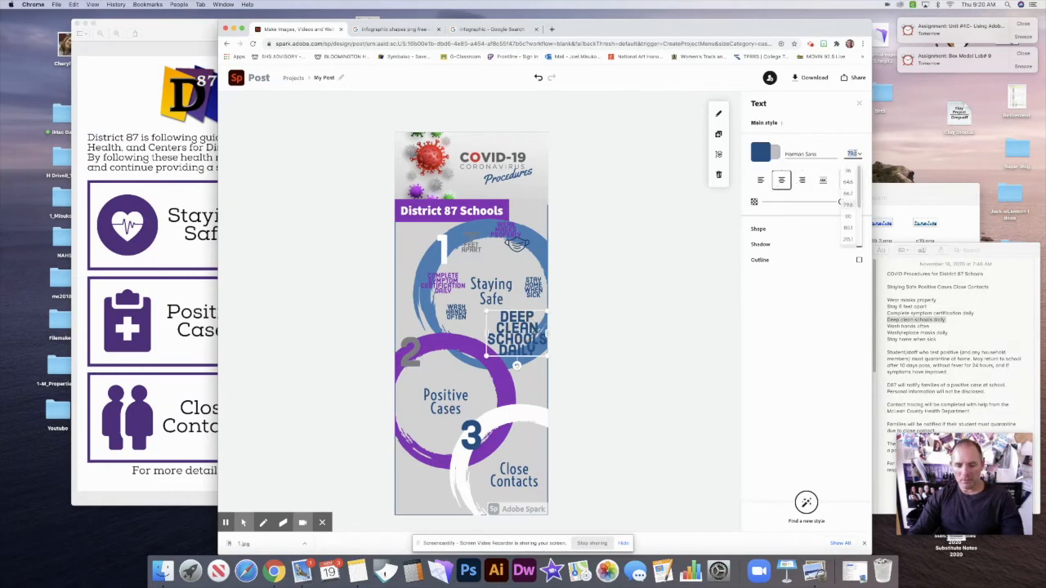
text(34)
key(Return)
click(675, 309)
drag(525, 334, 524, 324)
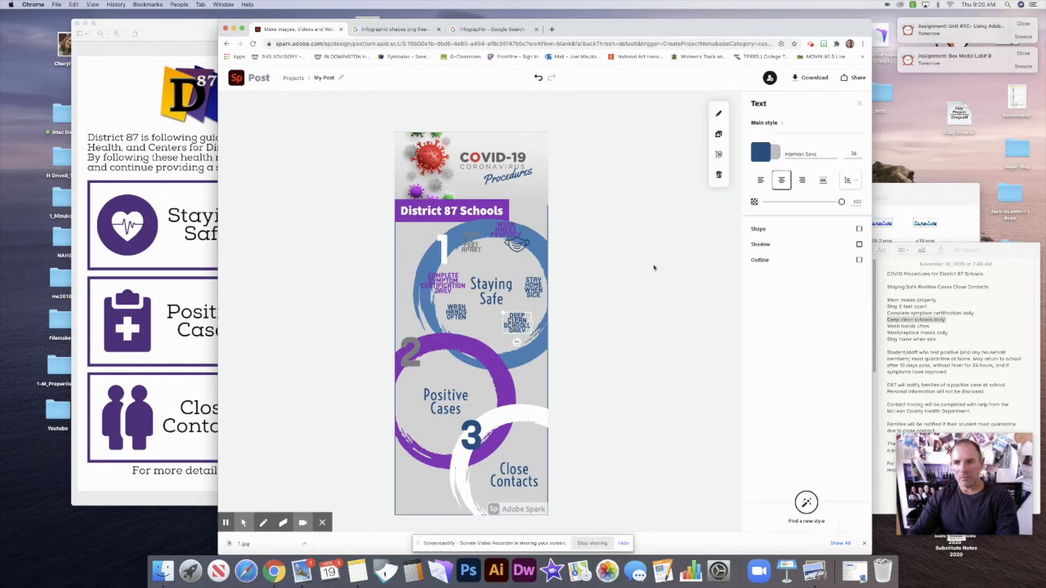
Move the "Staying Safe" heading slightly up and enlarge the "Wash hands often" text to about font size 45.5
click(987, 297)
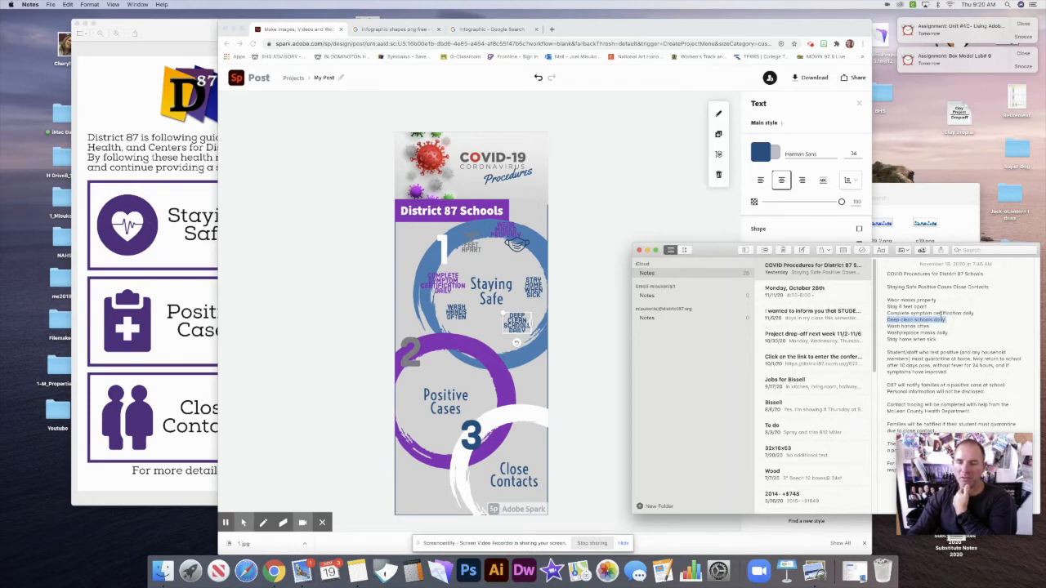
click(541, 306)
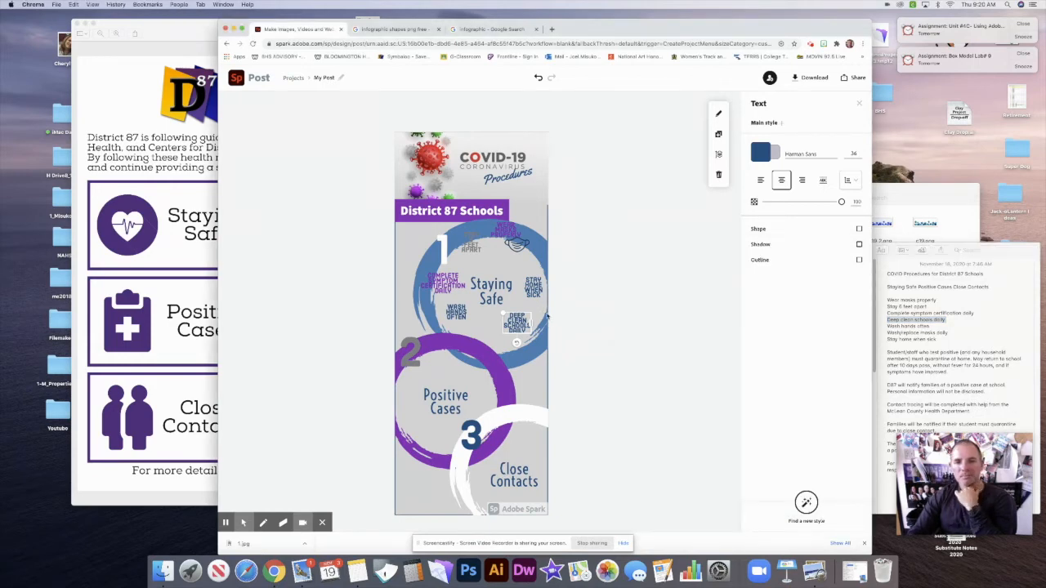
drag(489, 295, 489, 284)
click(457, 318)
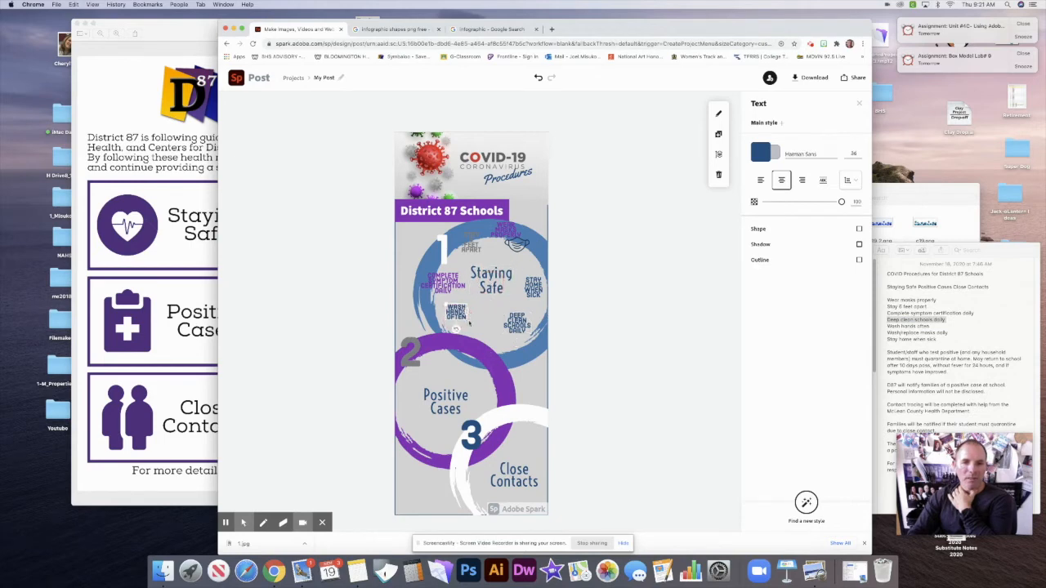
mouse_move(444, 304)
mouse_down()
mouse_move(436, 303)
mouse_move(462, 312)
mouse_up()
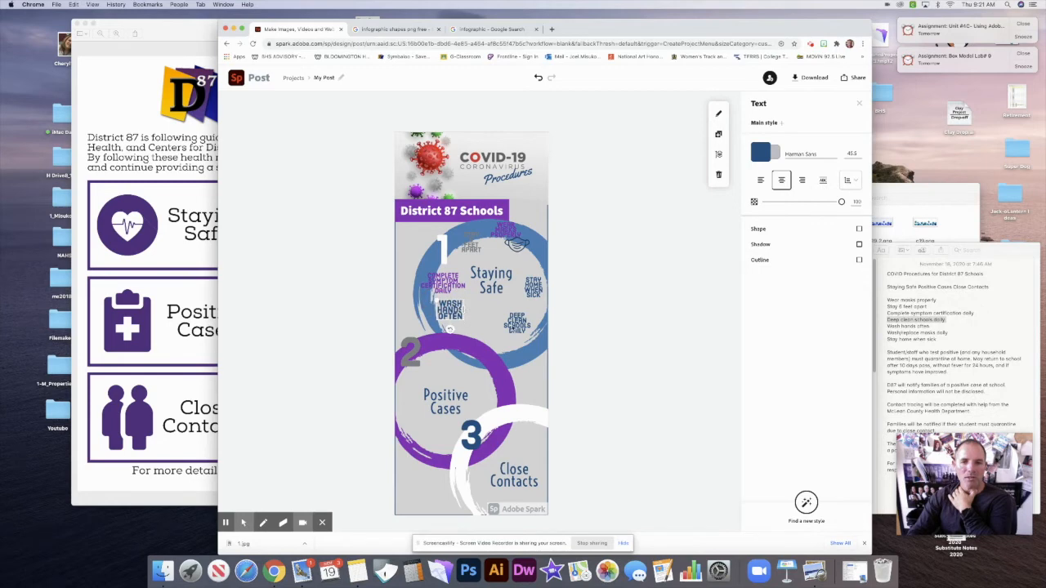
Move "Deep clean schools daily" down onto the blue ring's lower right edge and shift "Stay home when sick" slightly right
click(514, 323)
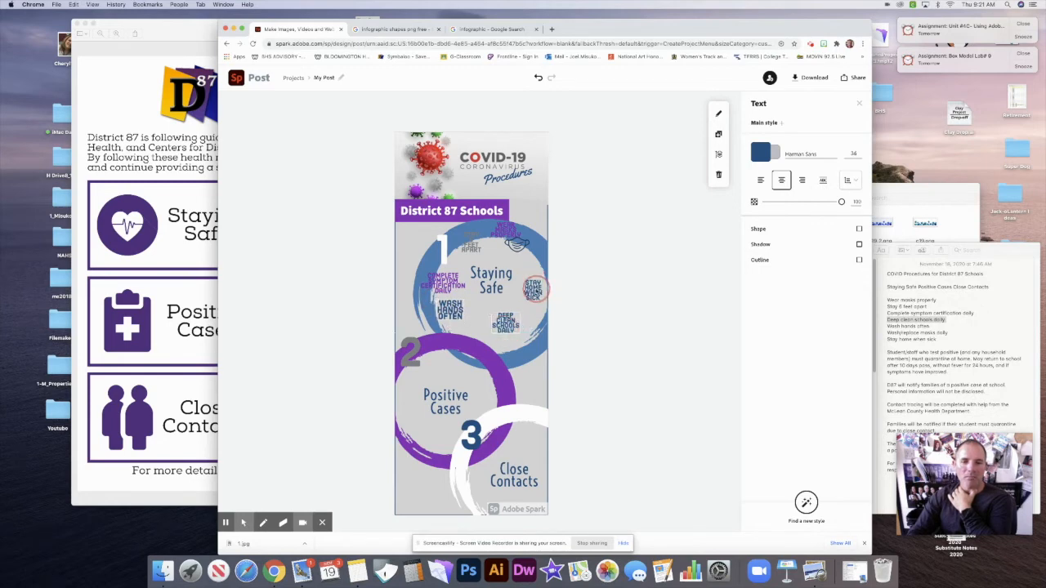
drag(507, 326, 521, 340)
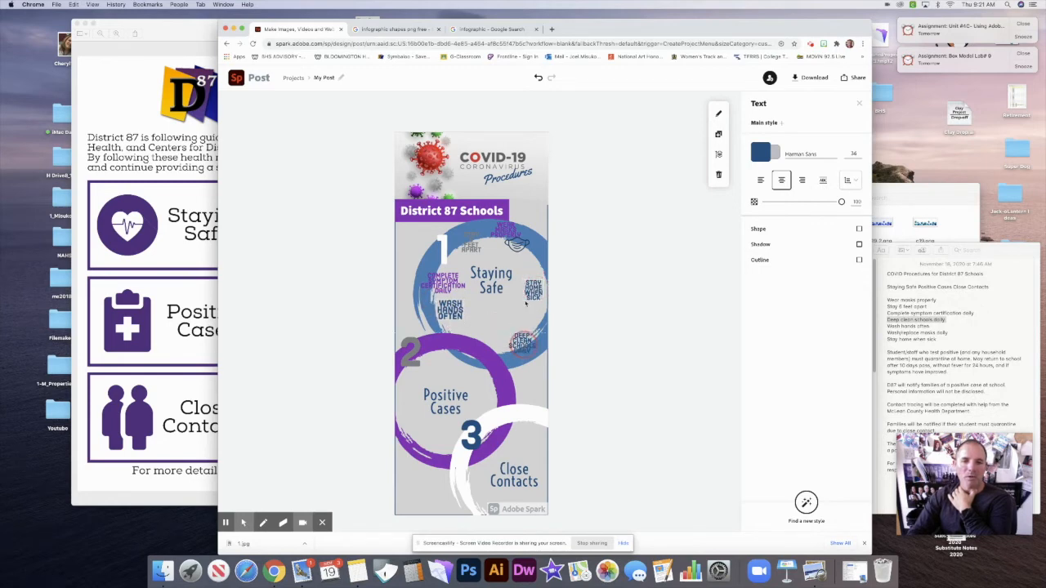
drag(533, 292, 537, 292)
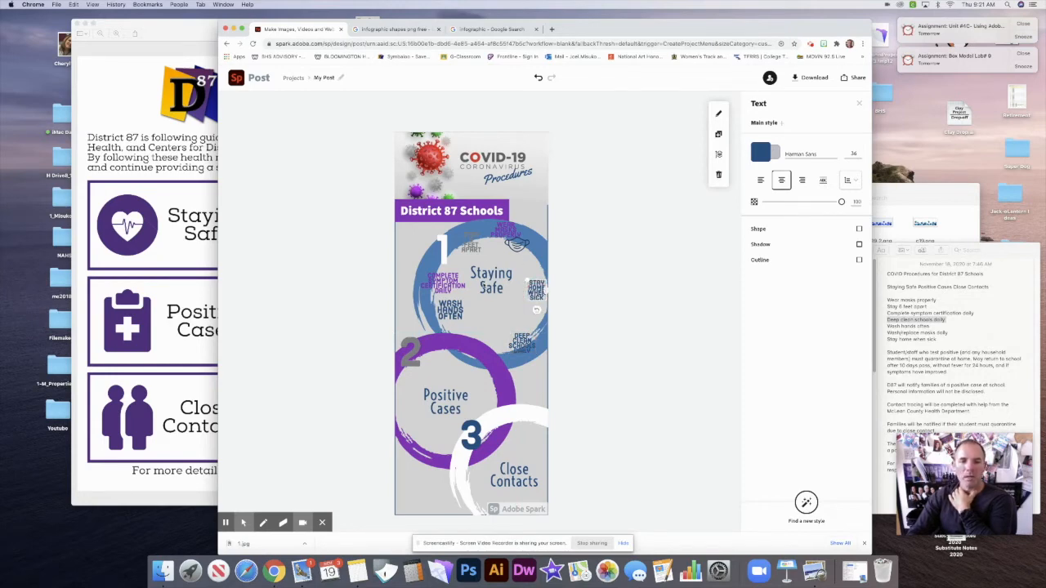
Shift "Staying Safe" right and regroup the mask text and mask icon beside the number 1, with the "Stay 6 feet apart" text below them
drag(490, 280, 525, 274)
drag(469, 242, 475, 302)
drag(506, 227, 465, 247)
click(498, 242)
drag(476, 302, 470, 264)
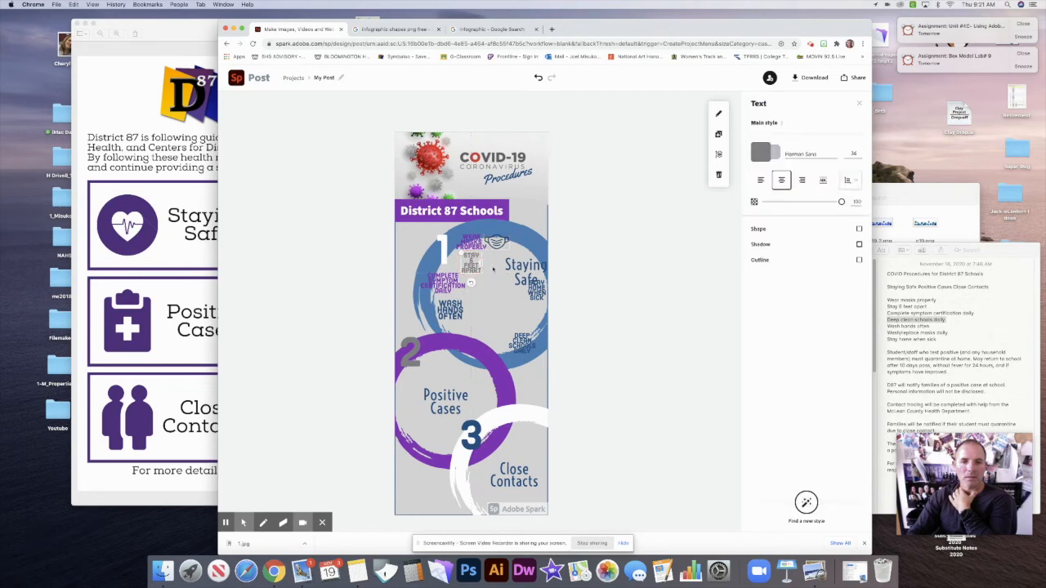
Deselect everything and search the icon library for "arrows"
click(493, 270)
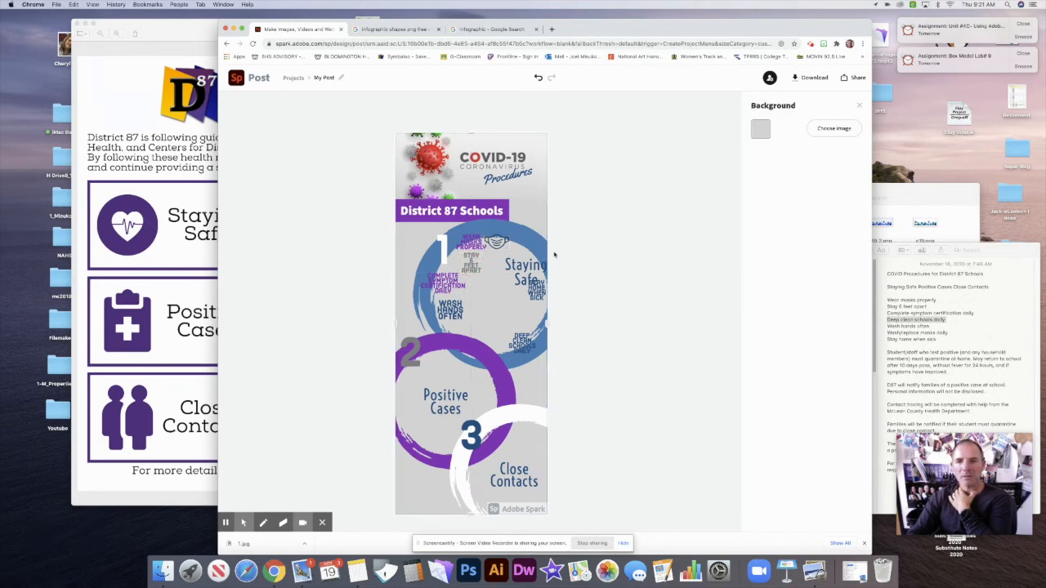
click(696, 197)
click(854, 111)
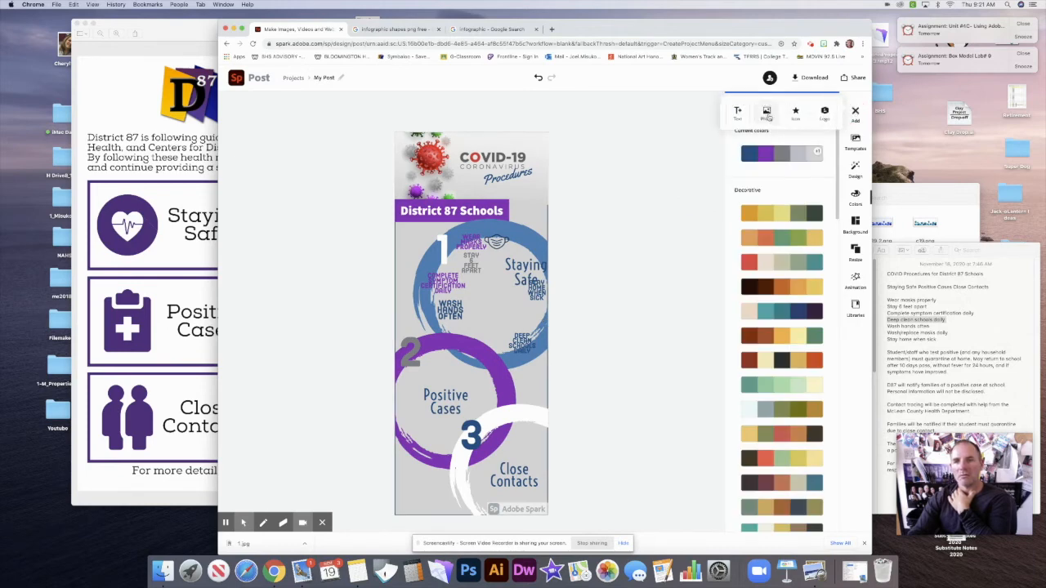
click(795, 113)
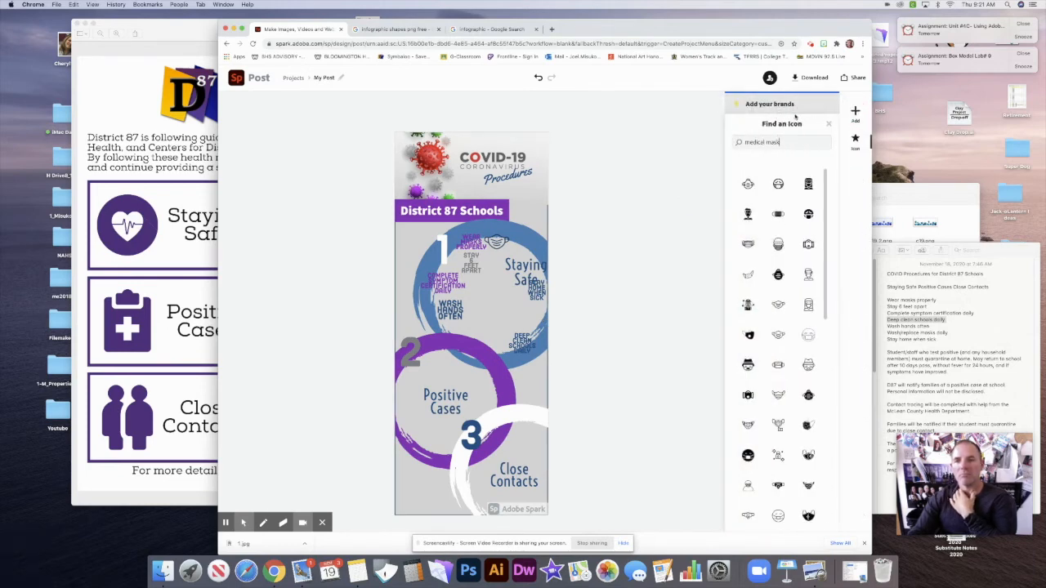
drag(781, 142, 738, 142)
text(a)
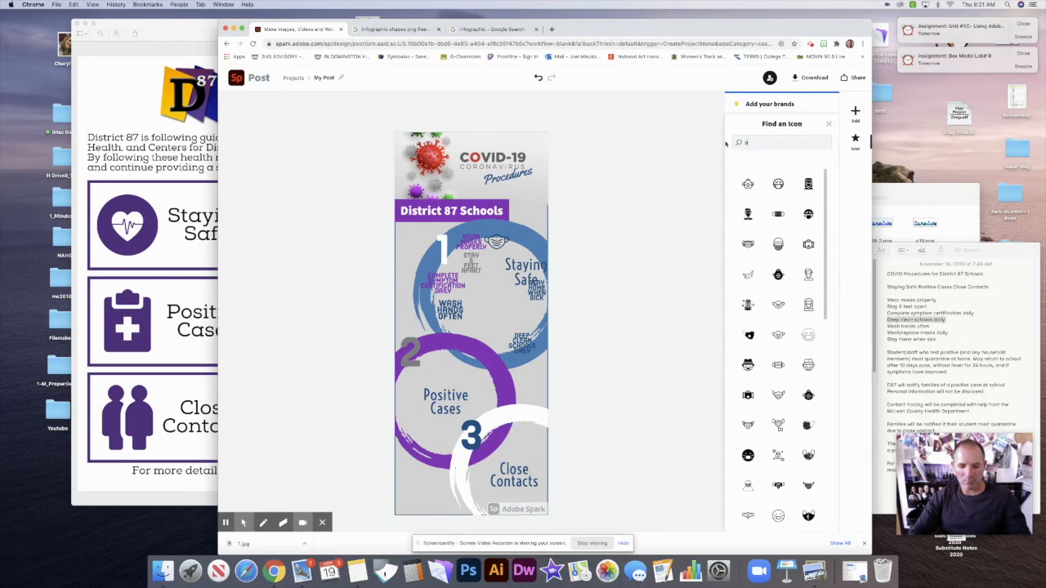
text(rrows)
key(Return)
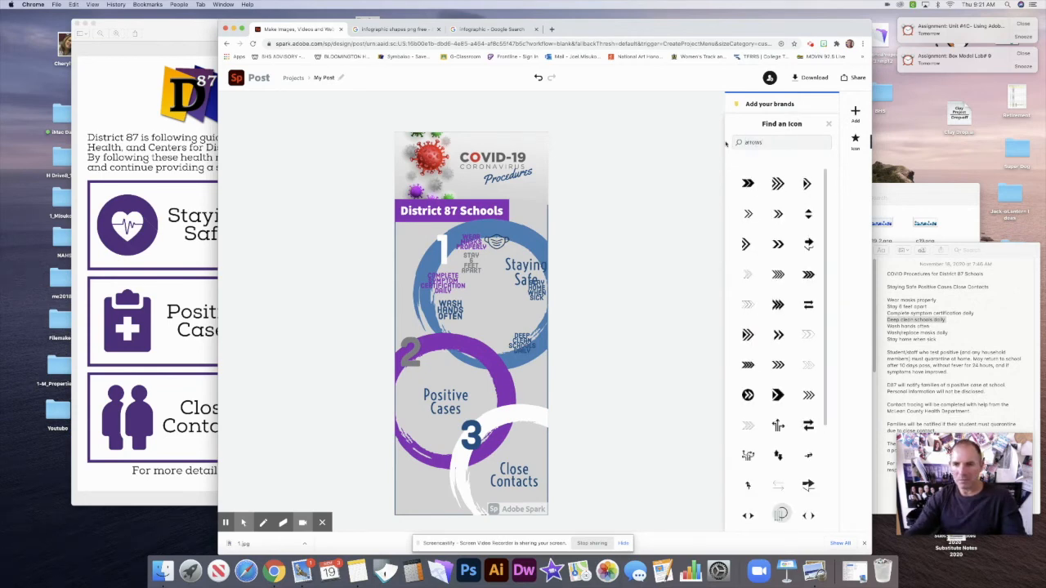
Add a diagonal double-headed arrow icon at small size near "Wash hands often" and undo the accidental move of the blue ring
scroll(755, 303, down, 10)
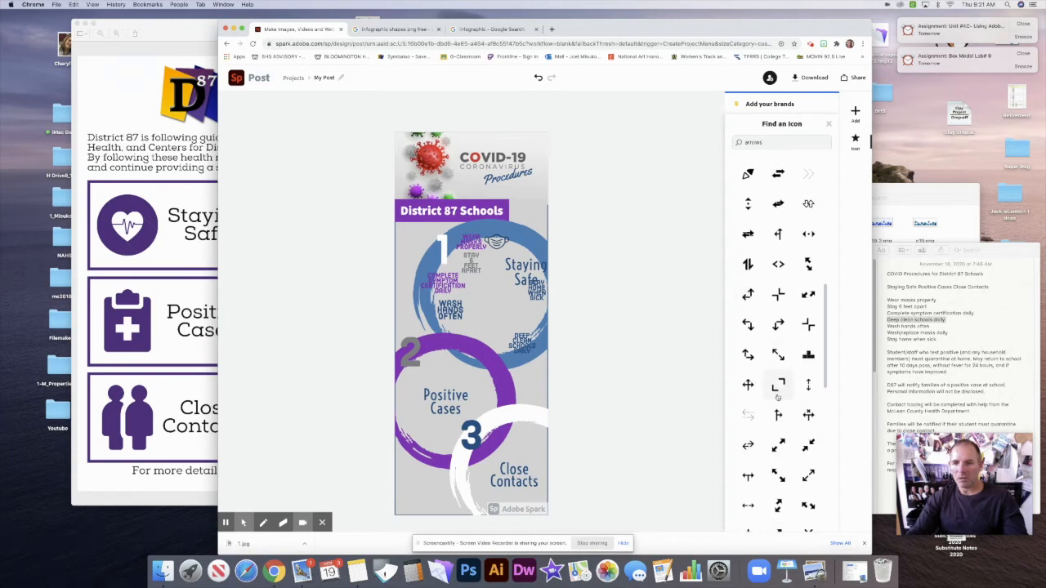
click(781, 445)
mouse_move(510, 393)
mouse_down()
mouse_move(443, 337)
mouse_move(462, 301)
mouse_up()
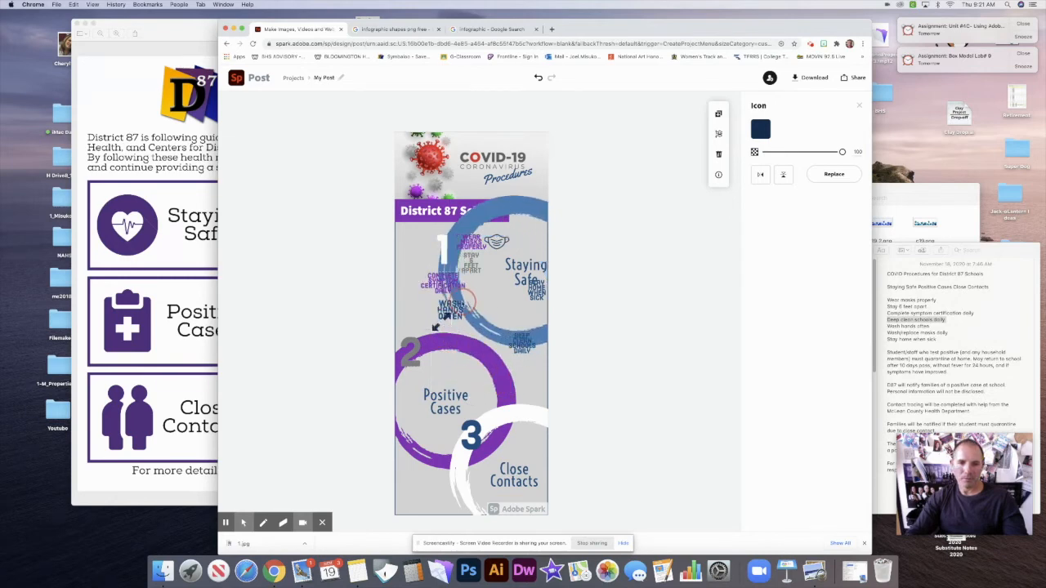
key(super+z)
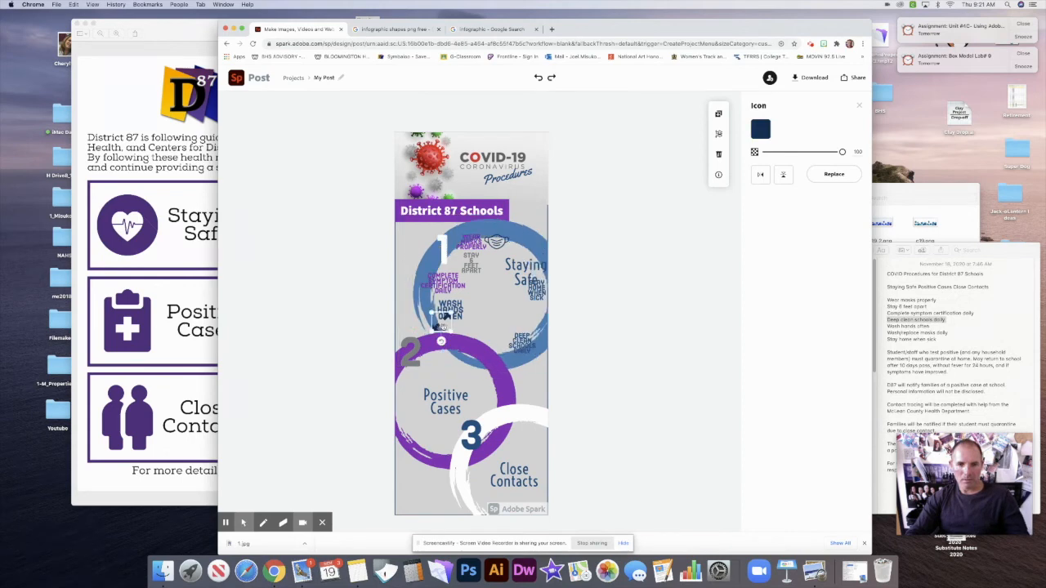
Move the arrow icon beside "Stay 6 feet apart", place "Stay home when sick" below that text, and shift "Complete symptom certification daily" left
drag(443, 319, 526, 256)
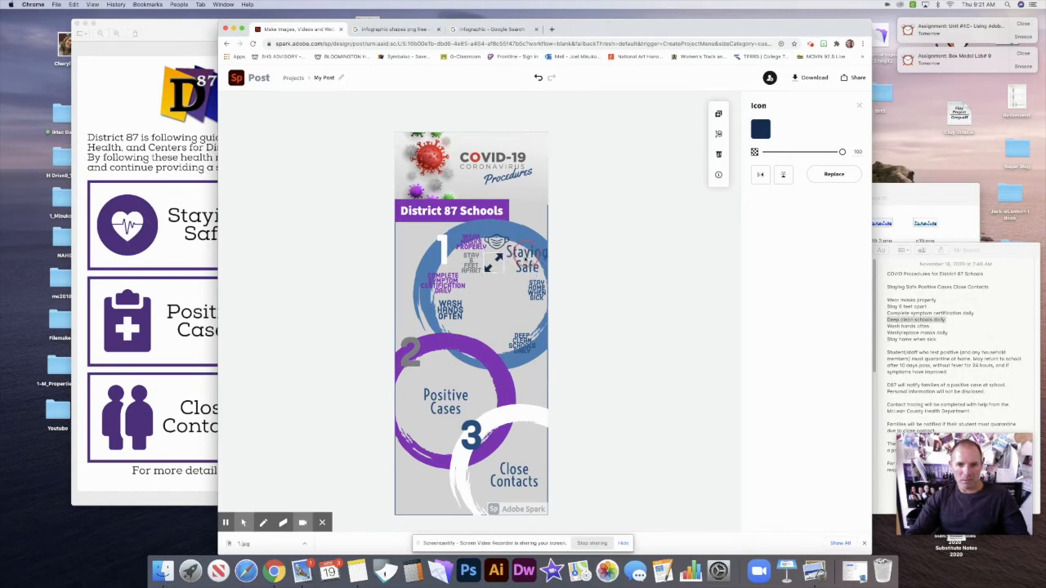
drag(582, 263, 528, 256)
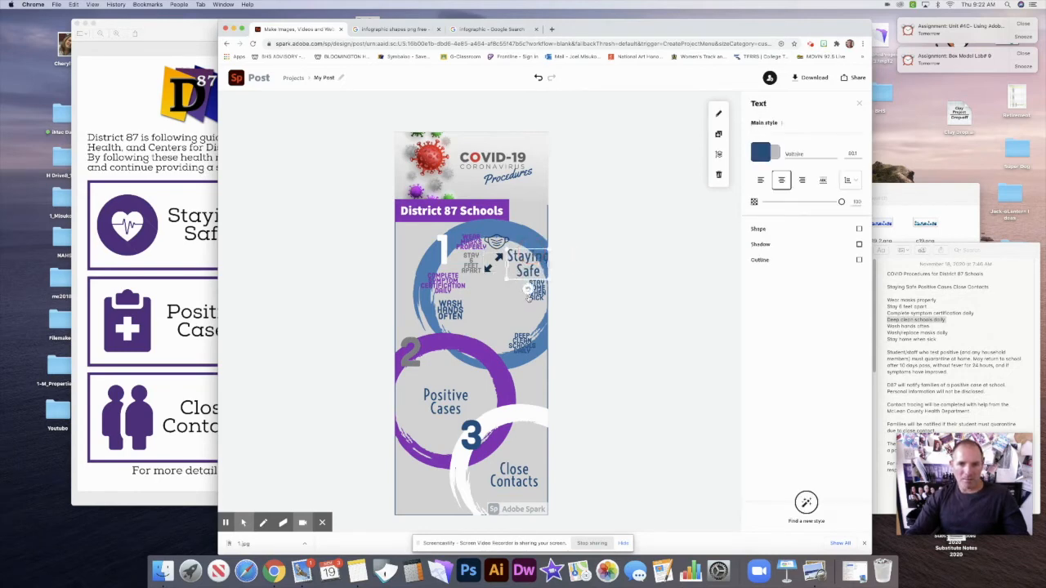
click(536, 301)
drag(536, 302, 430, 289)
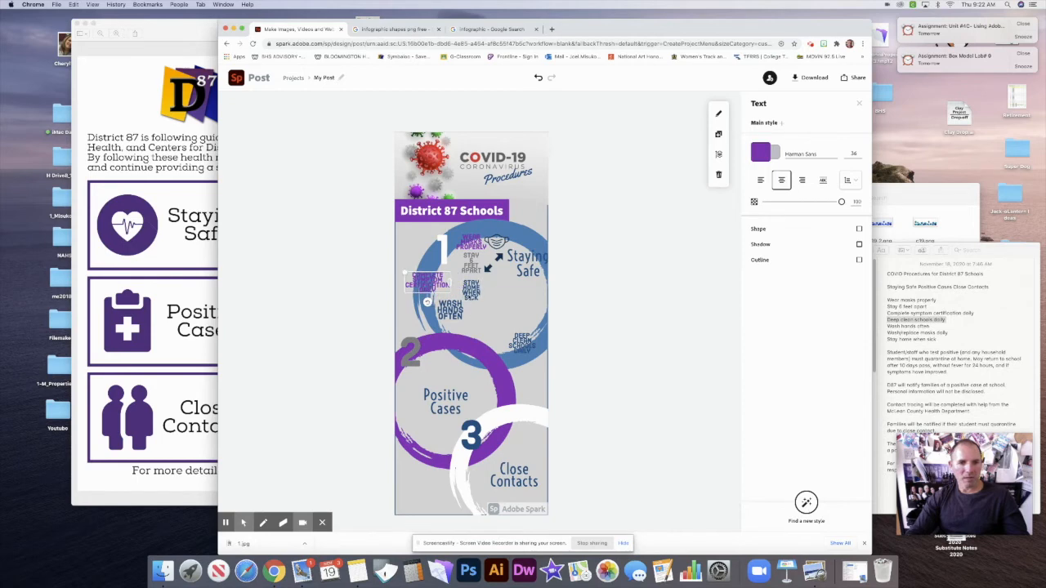
click(522, 343)
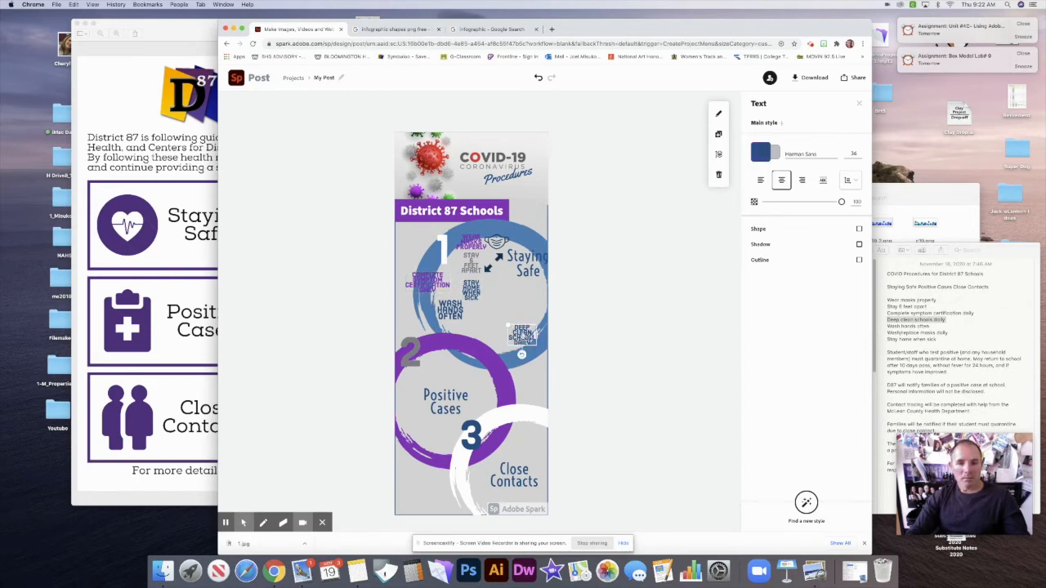
click(473, 297)
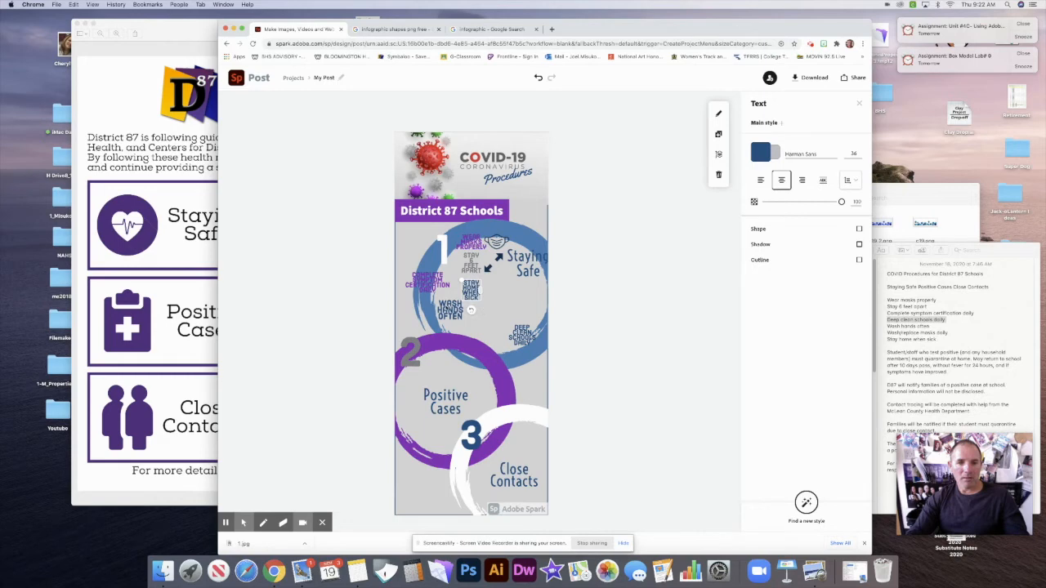
click(523, 334)
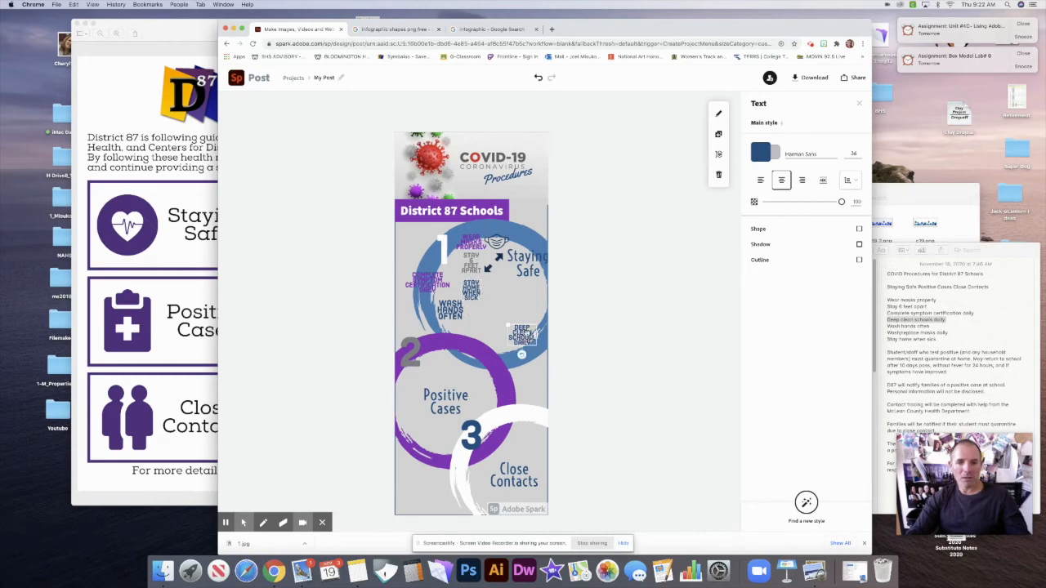
shift+click(454, 313)
shift+click(468, 289)
shift+click(428, 283)
shift+click(472, 242)
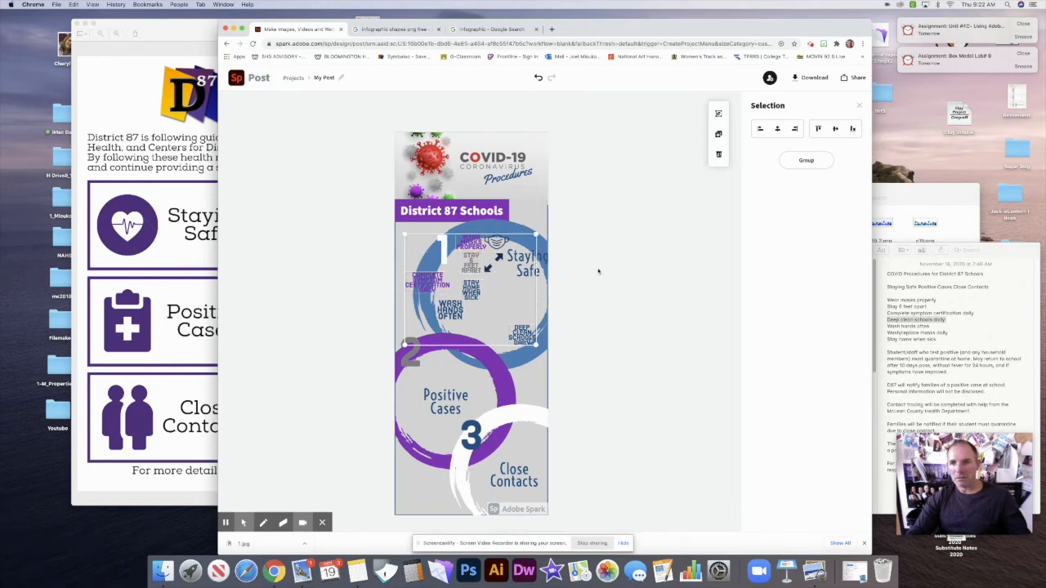
click(646, 241)
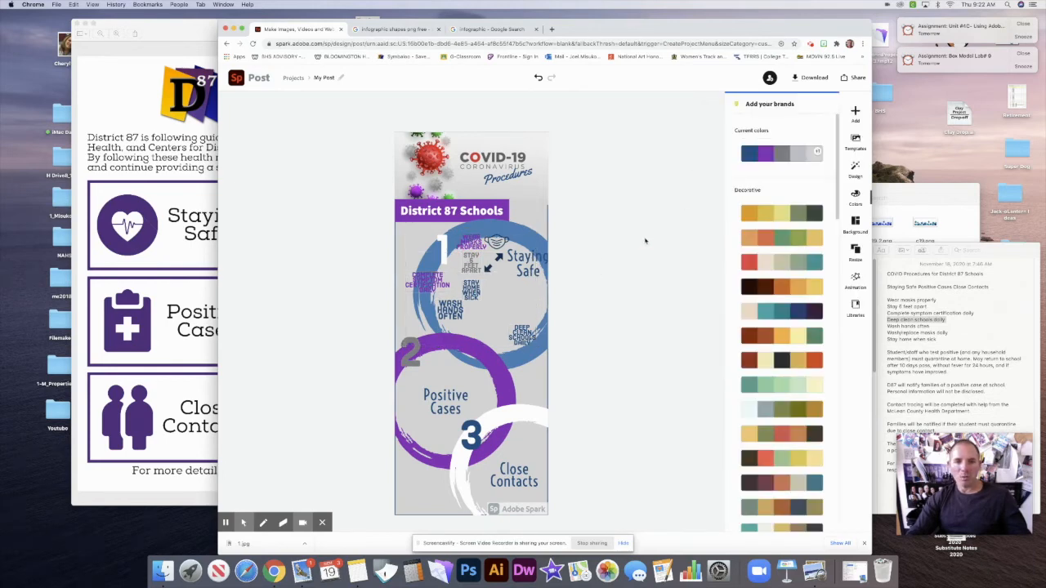
Change the "Wear masks properly" text to the Voltaire Regular font, matching the "Staying Safe" heading
click(488, 244)
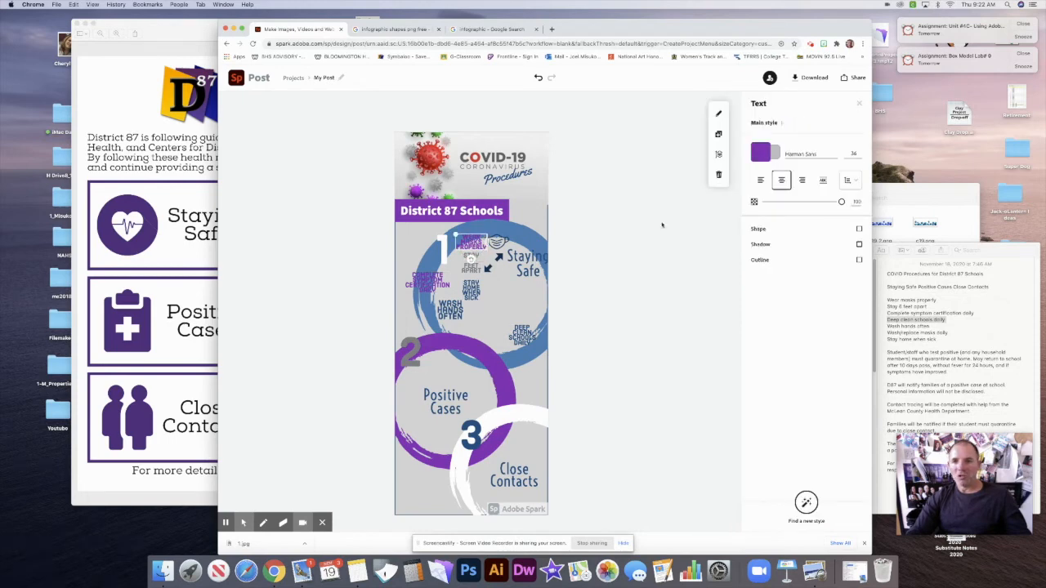
click(831, 154)
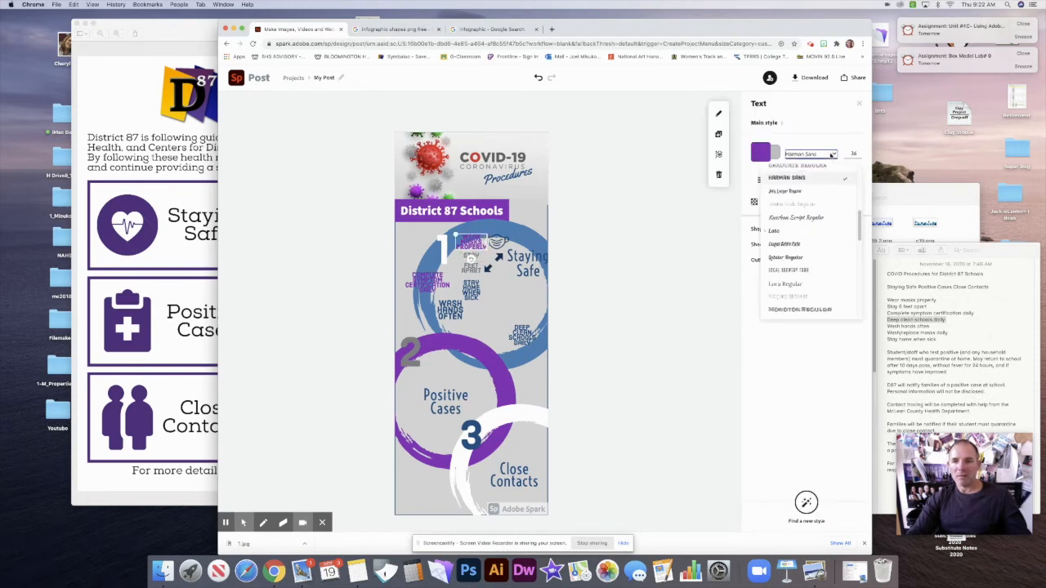
click(621, 290)
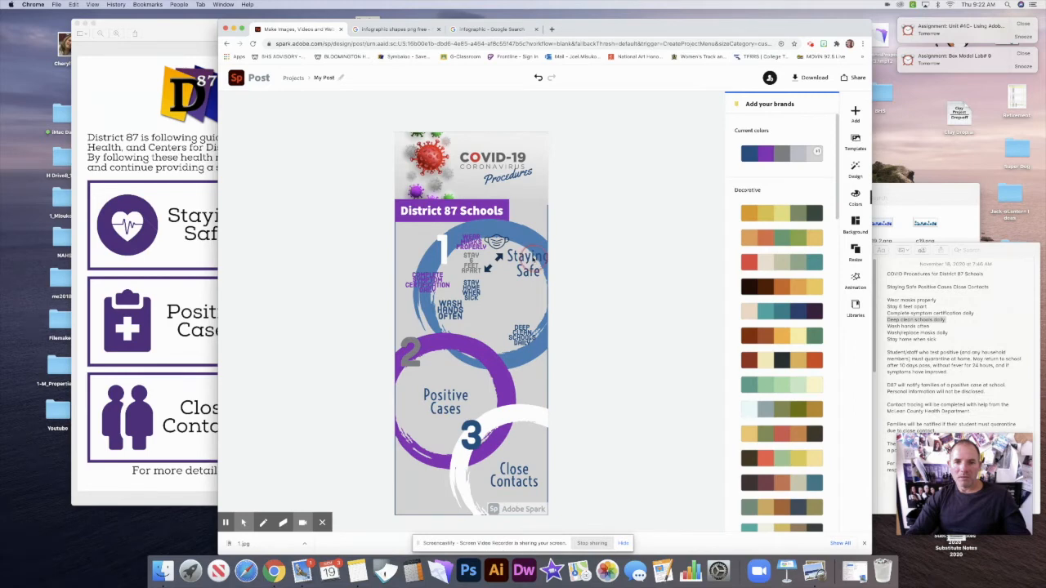
click(523, 253)
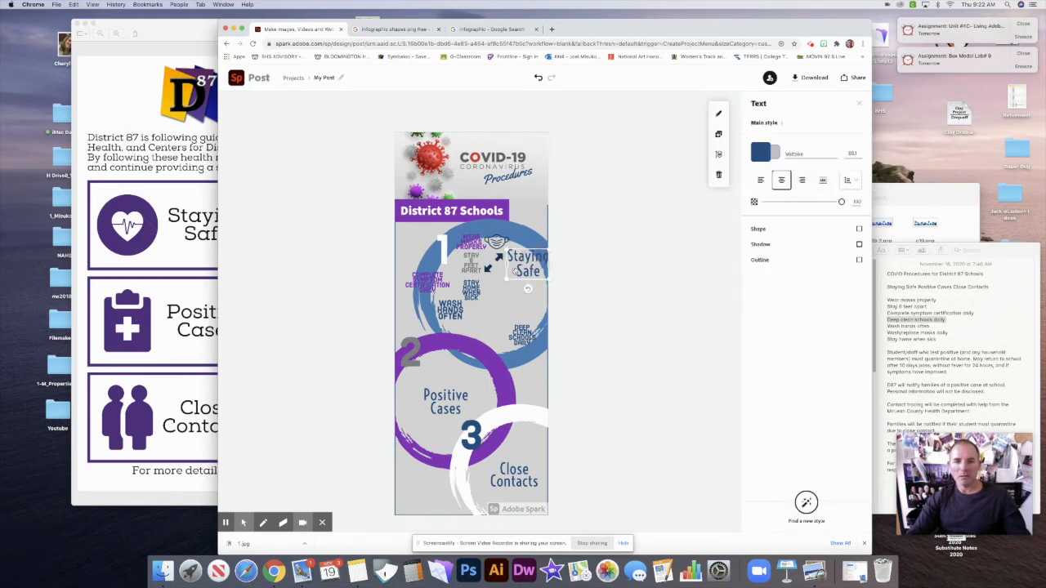
click(472, 242)
click(833, 156)
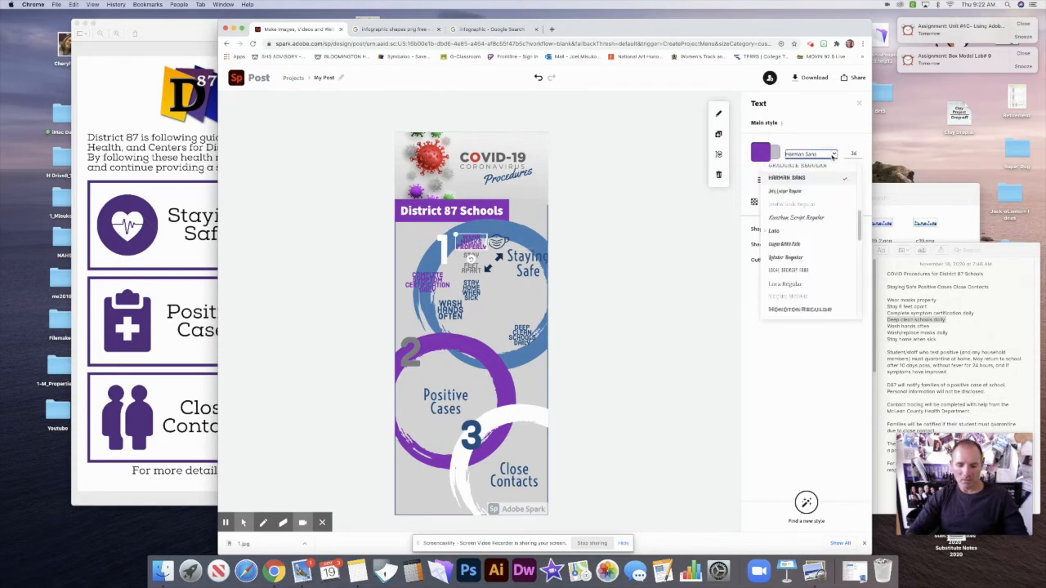
click(818, 155)
click(818, 155)
click(821, 153)
click(833, 154)
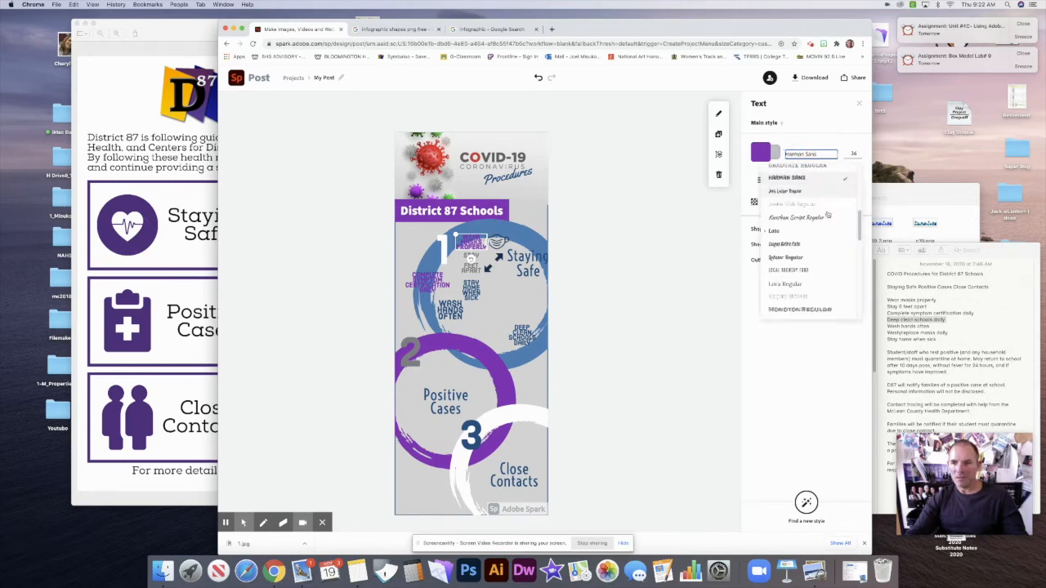
drag(859, 220, 867, 301)
click(801, 273)
click(650, 315)
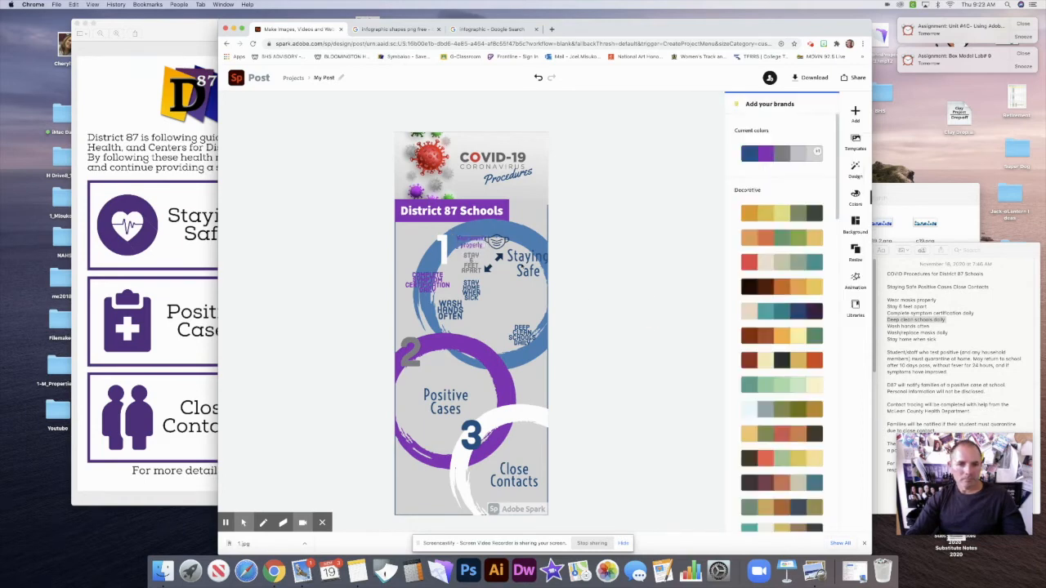
click(474, 242)
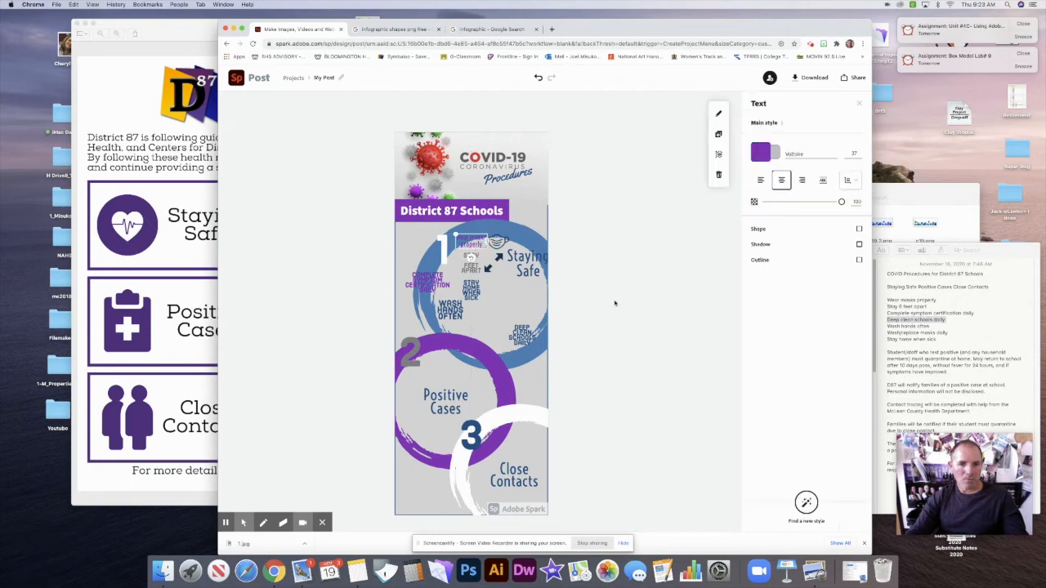
Change the "Complete symptom certification daily" text to the Voltaire Regular font
click(428, 286)
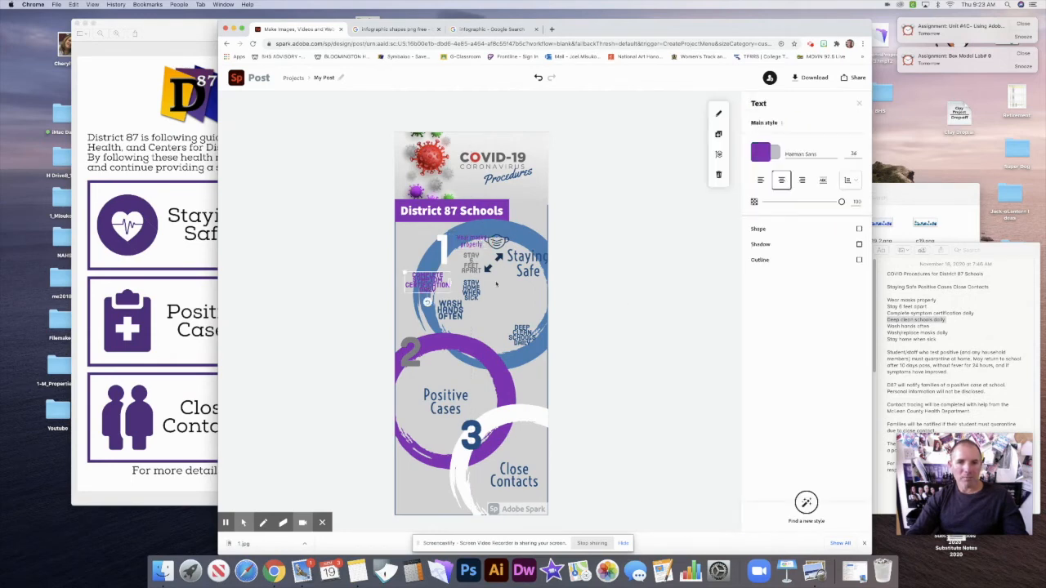
click(821, 155)
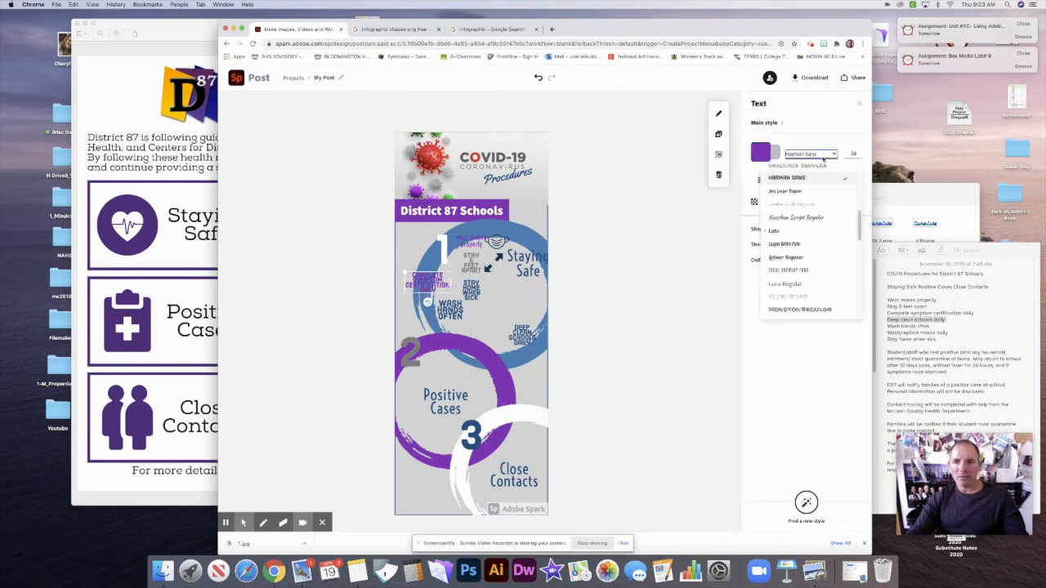
scroll(814, 289, down, 10)
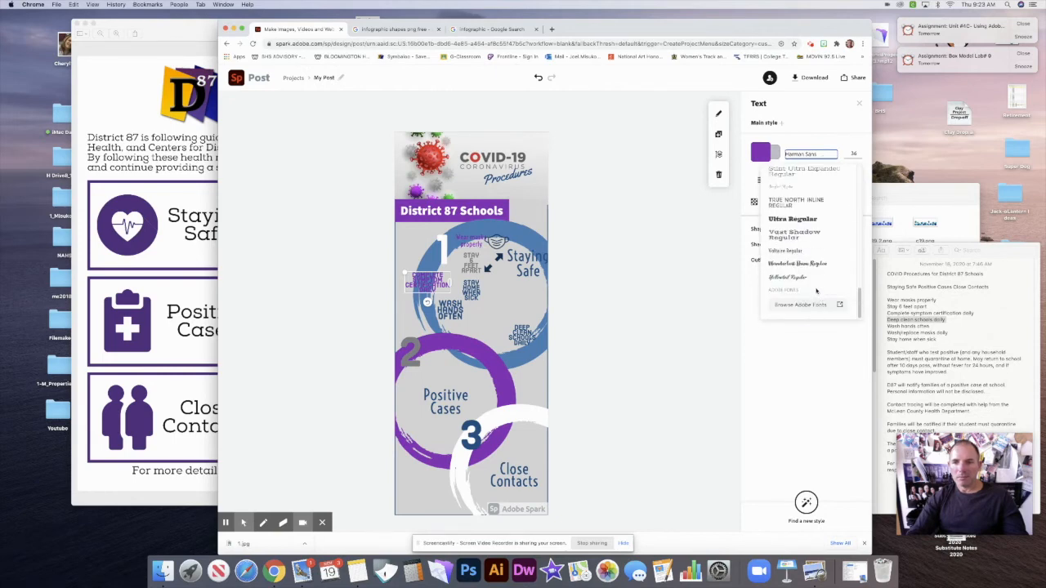
click(813, 251)
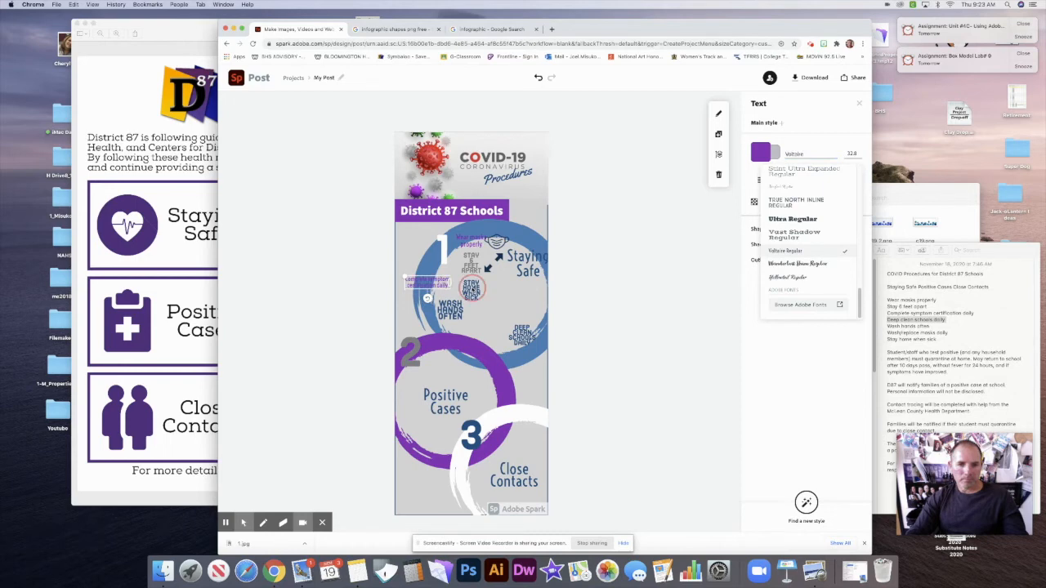
Apply the Voltaire Regular font to the "Stay home when sick" text
click(472, 289)
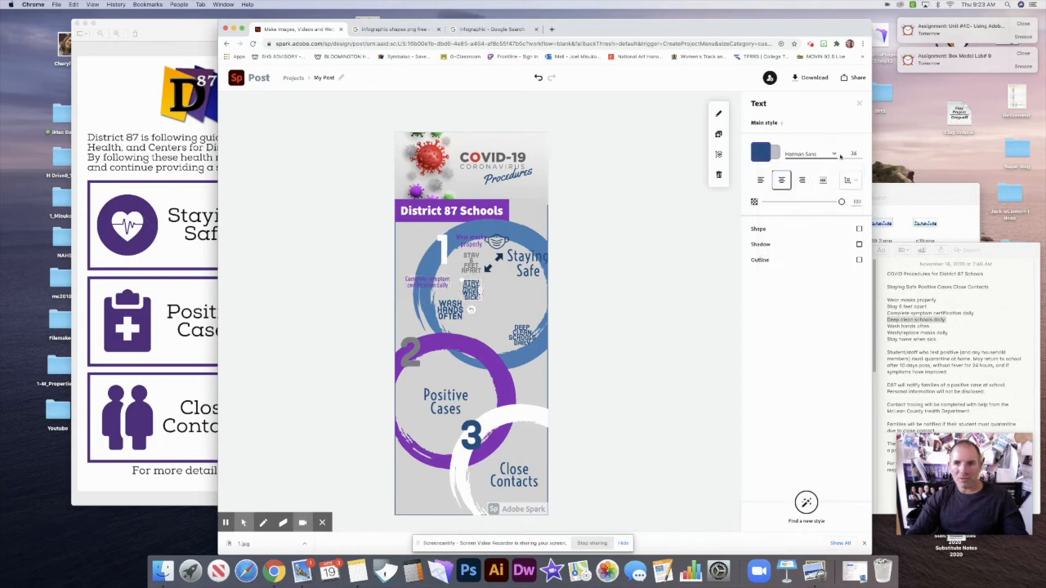
click(833, 154)
drag(859, 227, 860, 309)
click(786, 270)
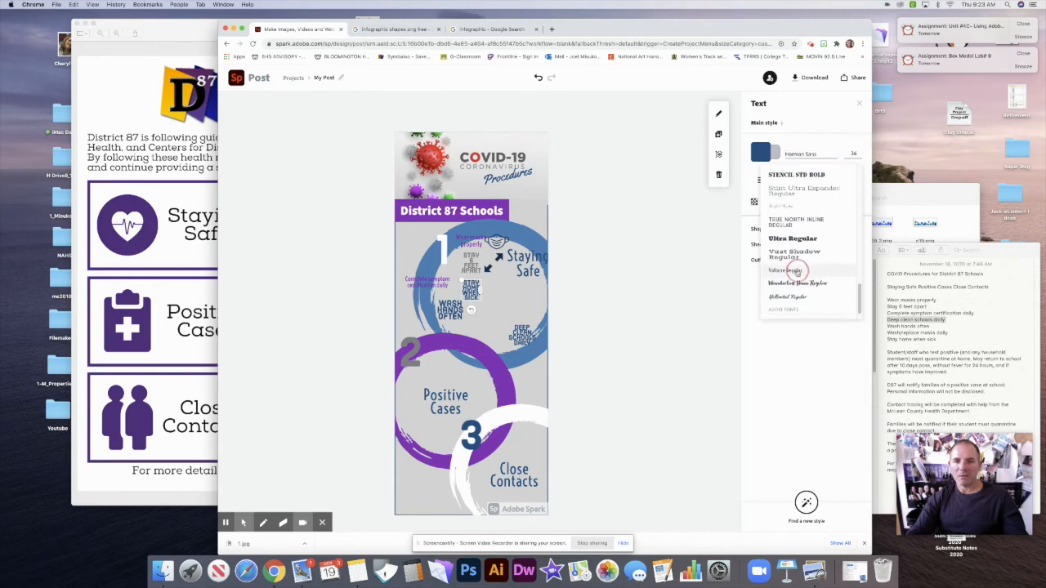
Set the font of the "Wash hands often" text to Voltaire Regular
click(448, 316)
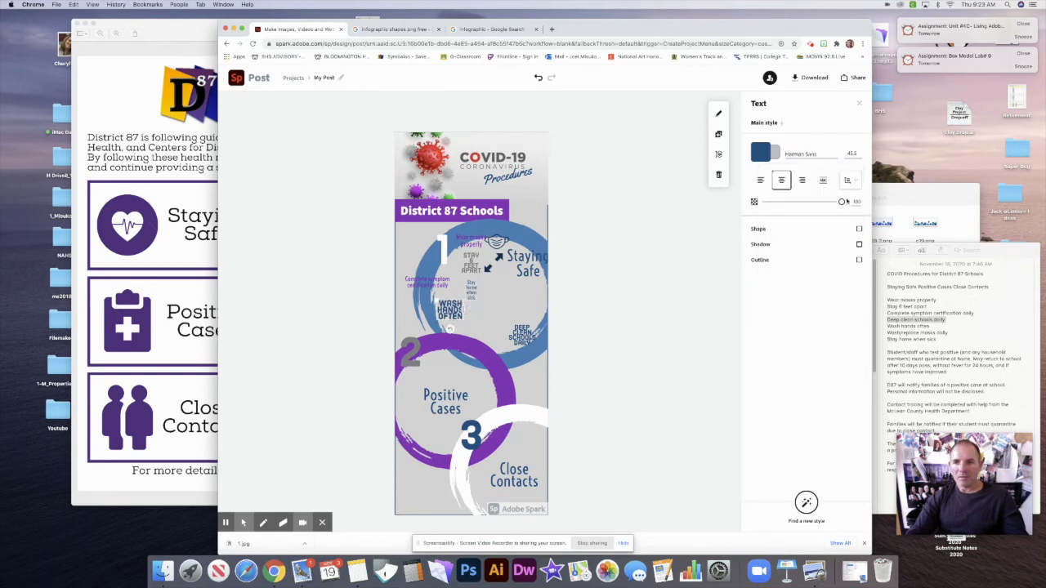
click(832, 155)
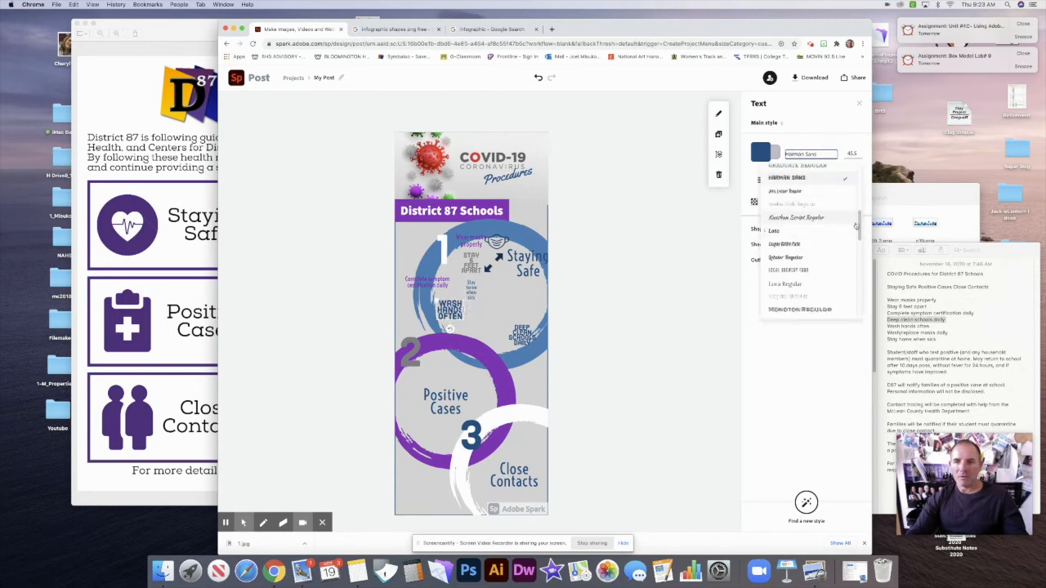
scroll(859, 223, down, 10)
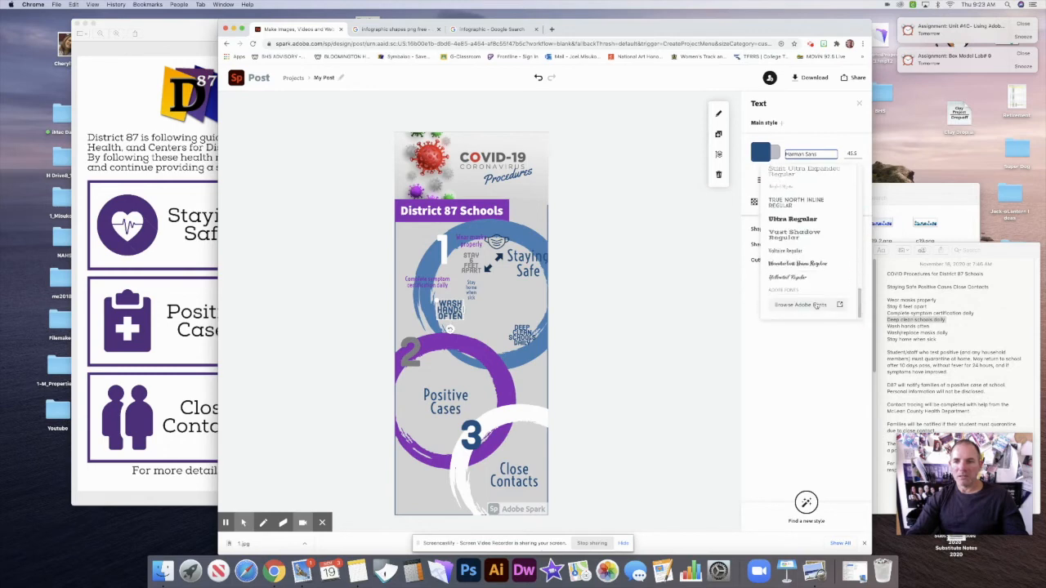
Change the "Deep clean schools daily" text to the Voltaire Regular font and deselect it
click(523, 333)
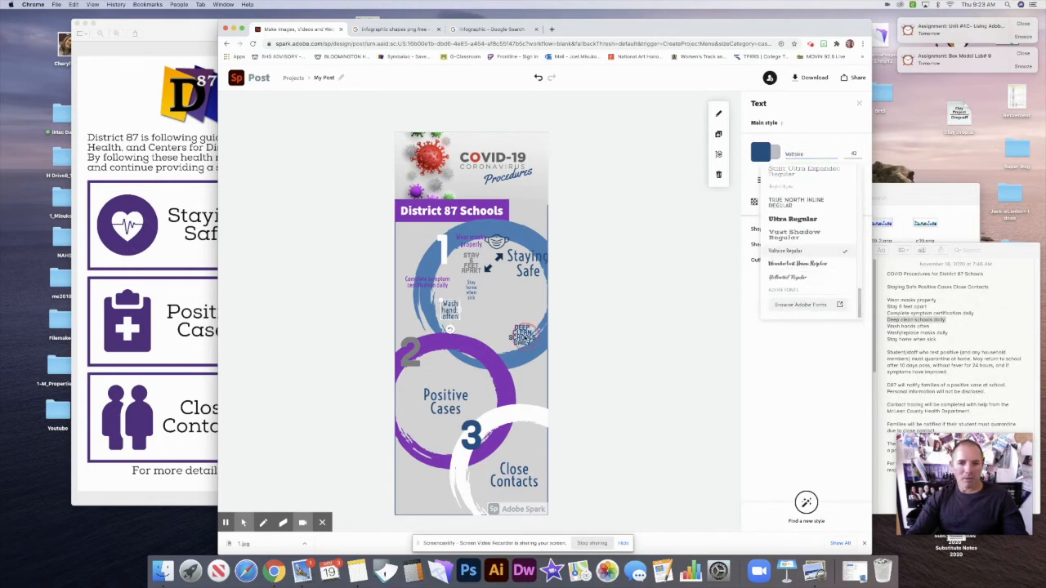
click(832, 155)
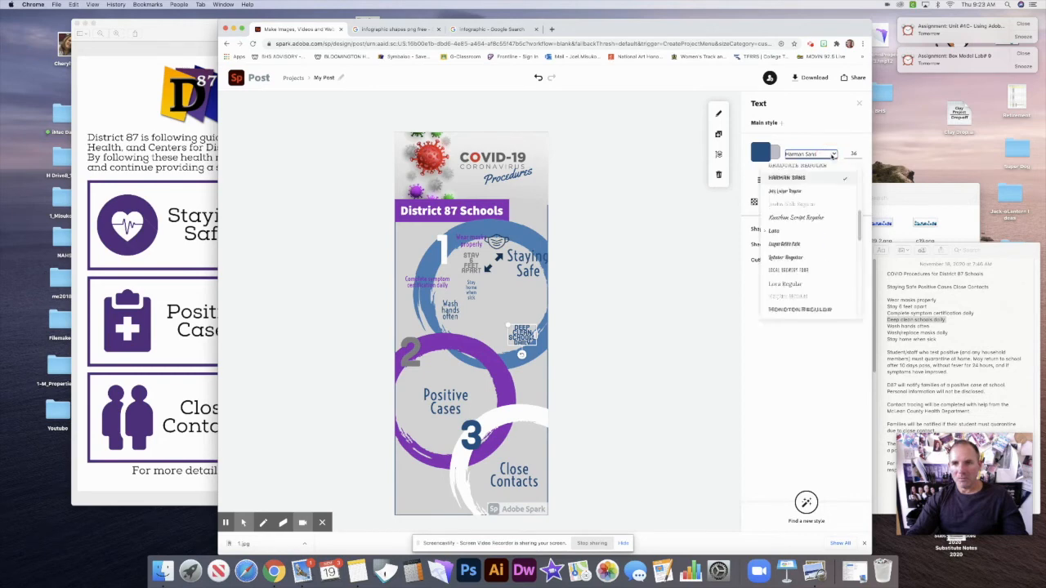
click(833, 154)
click(833, 154)
drag(859, 214, 865, 301)
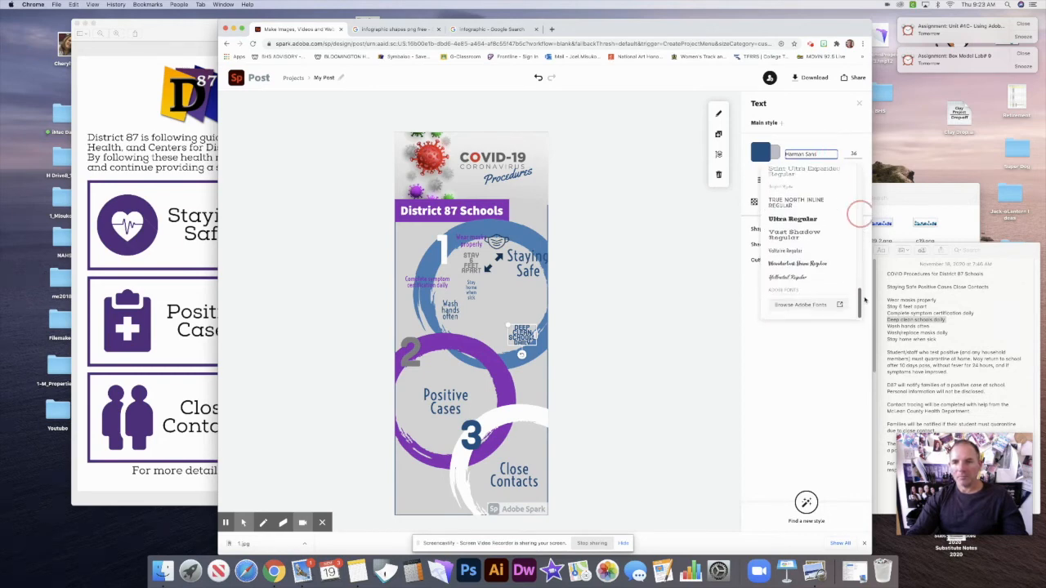
click(786, 251)
click(651, 319)
Change the gray "Stay 6 feet apart" text to the Voltaire Regular font
click(451, 311)
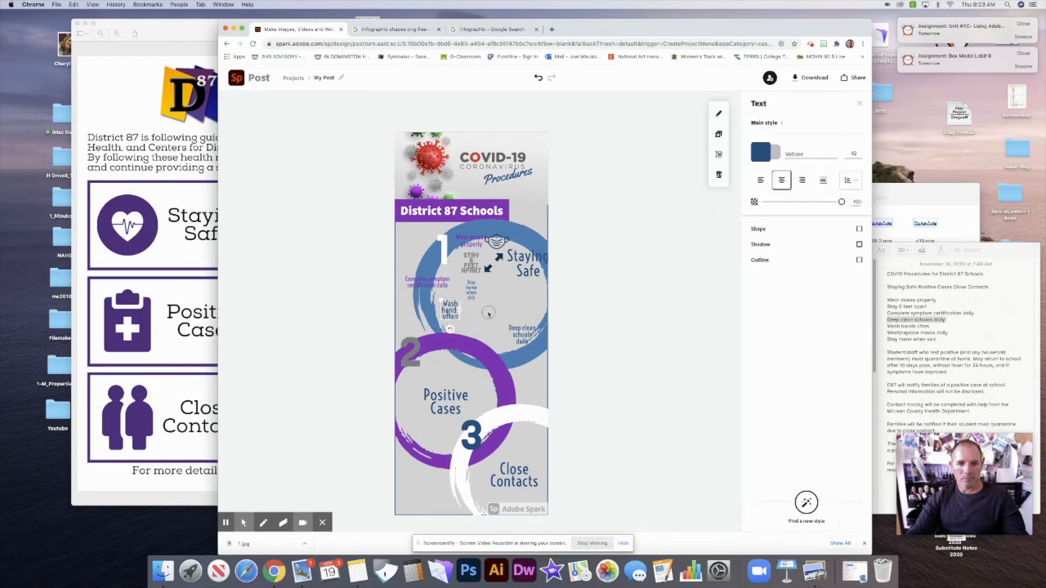
click(470, 287)
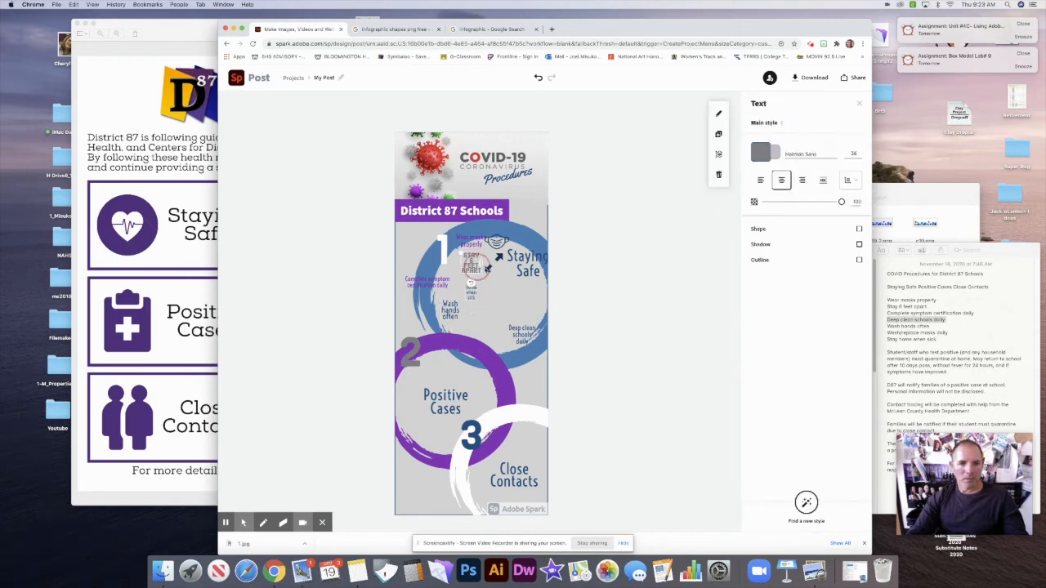
click(805, 153)
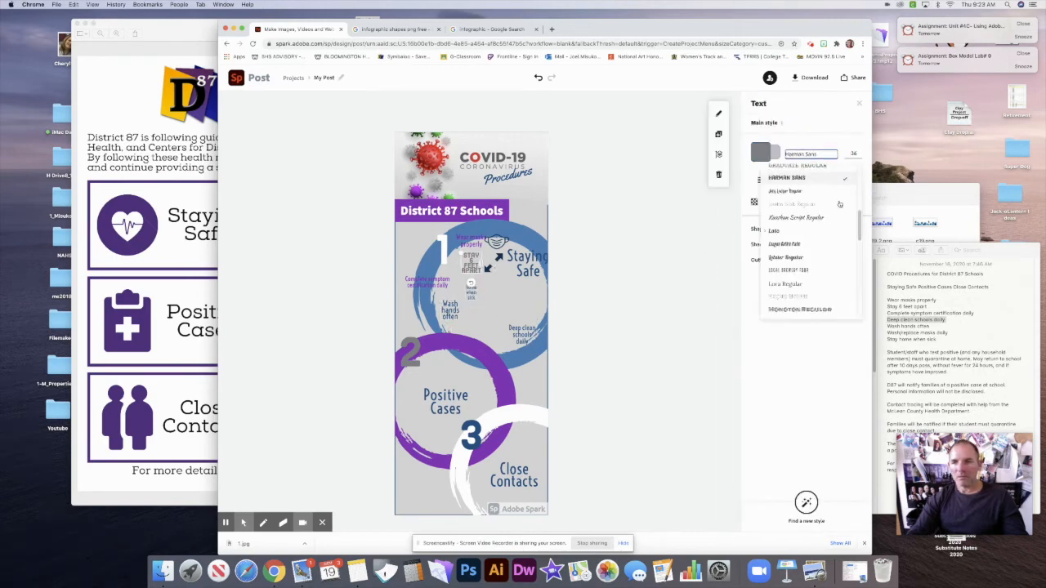
scroll(859, 227, down, 10)
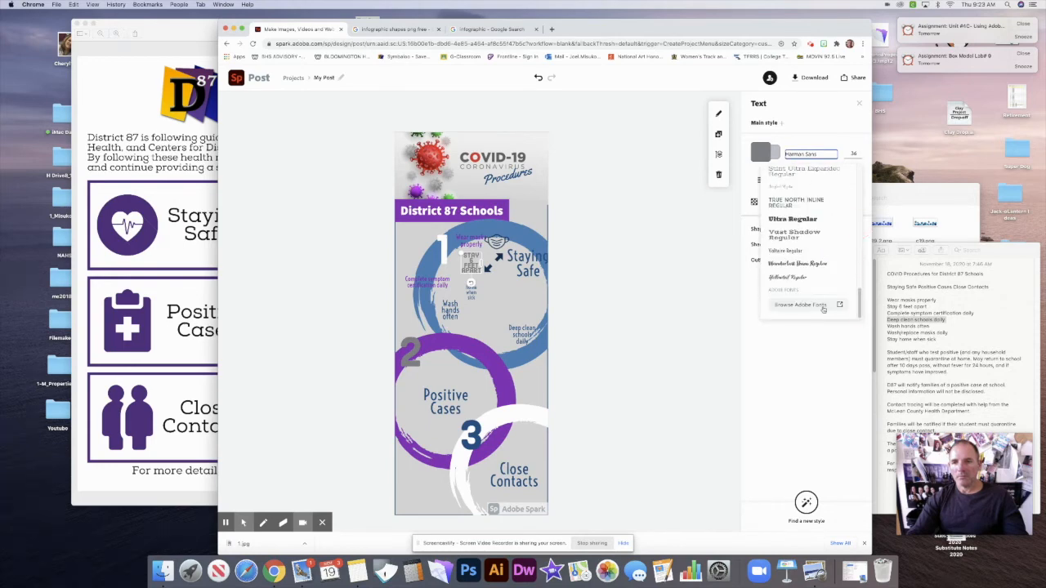